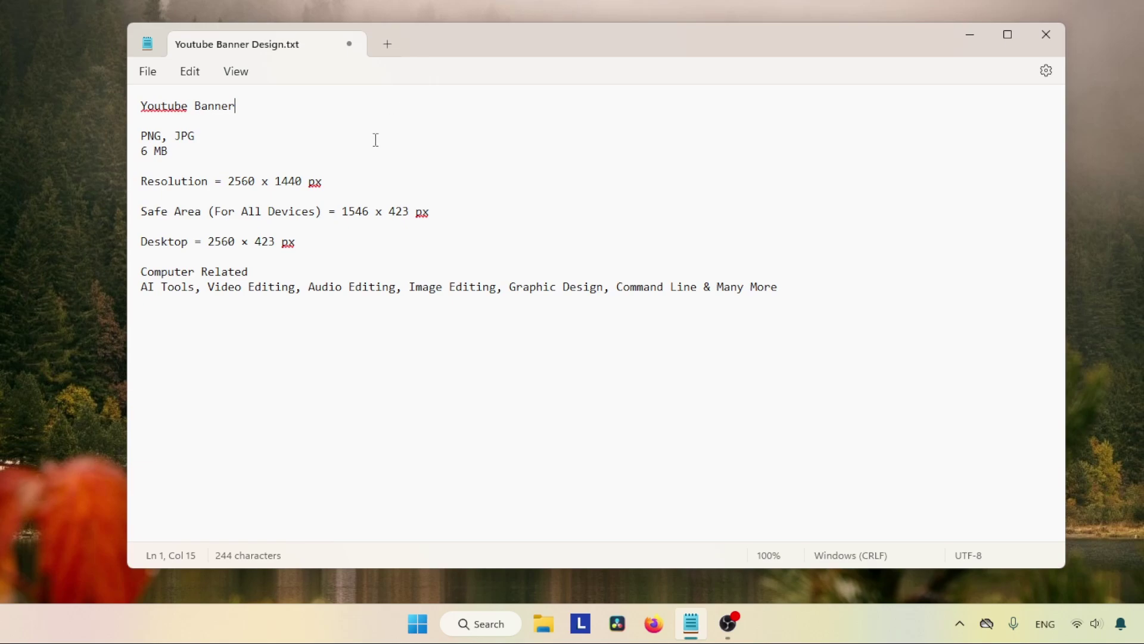
Review the Notepad banner specs: PNG/JPG, 6 MB limit, 2560 x 1440 px, and the safe area.
left_click_drag(218, 122, 220, 131)
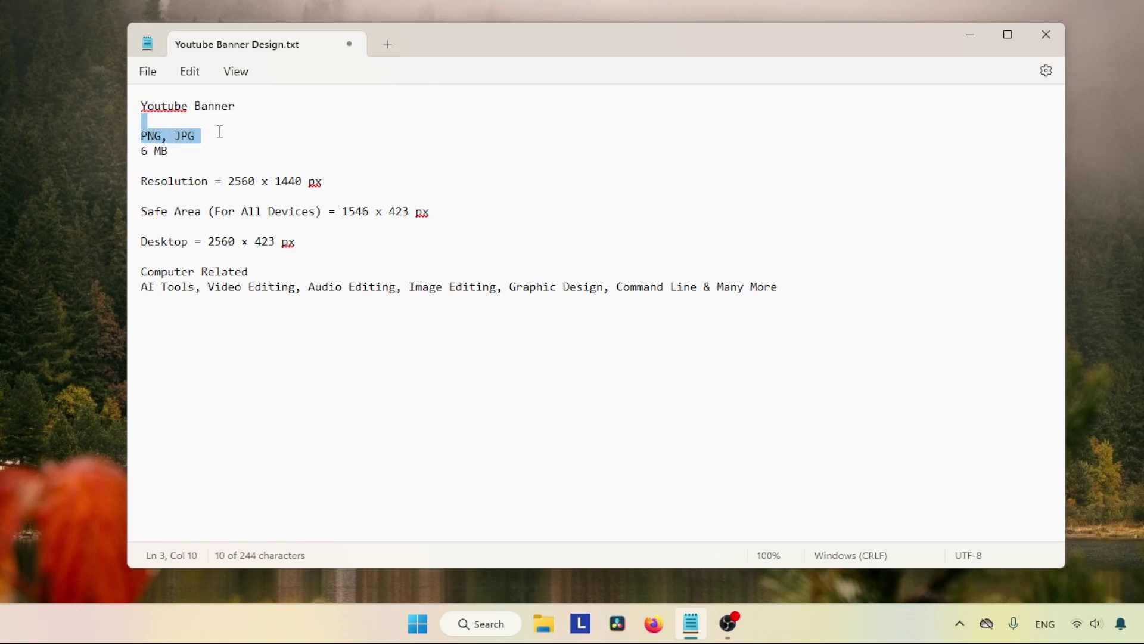
left_click_drag(185, 151, 117, 146)
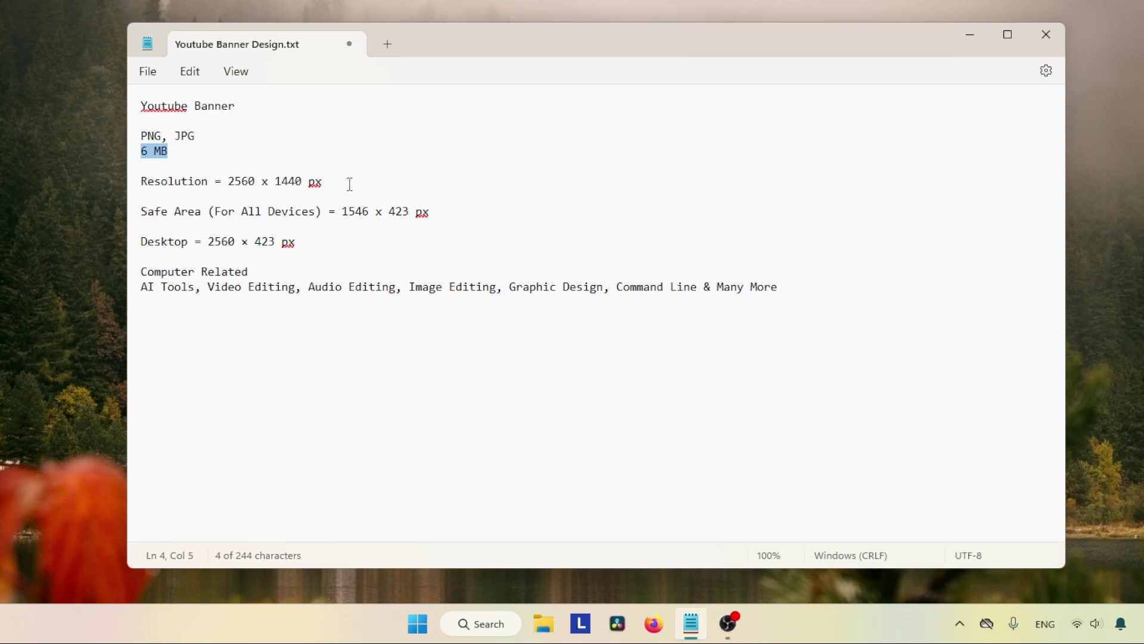
left_click_drag(350, 183, 105, 191)
left_click(105, 191)
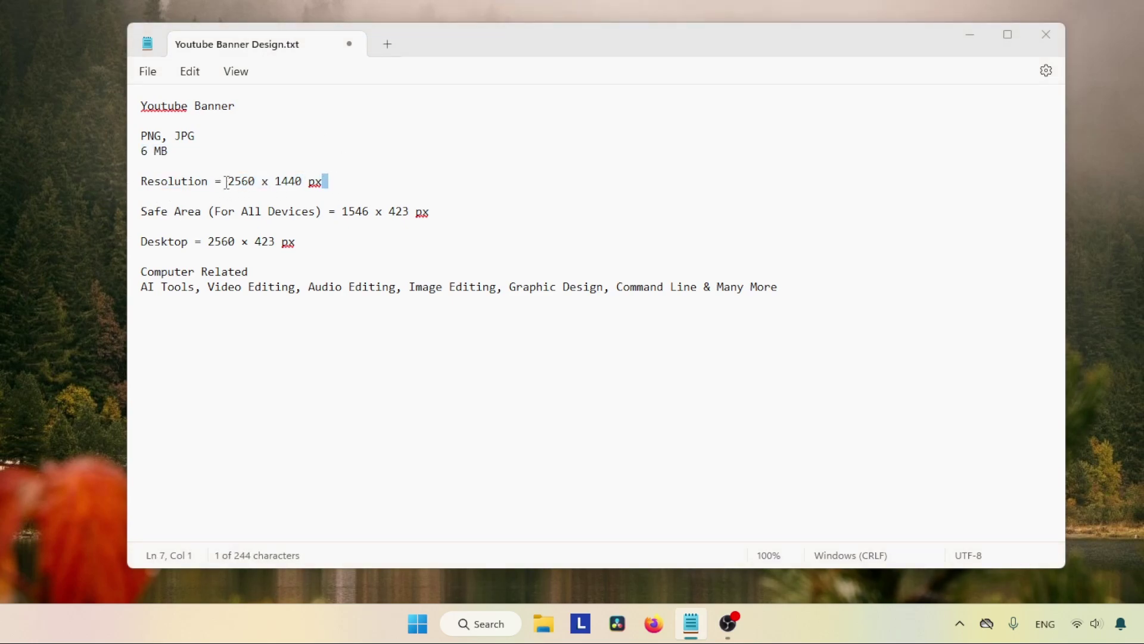
left_click_drag(227, 182, 345, 188)
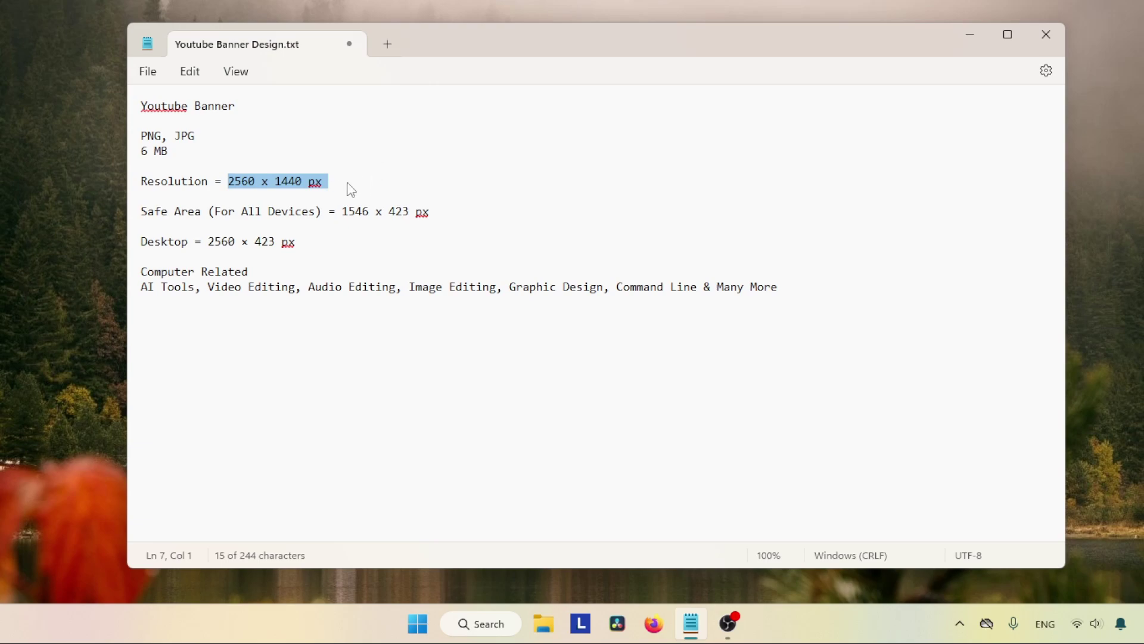
left_click_drag(467, 208, 138, 224)
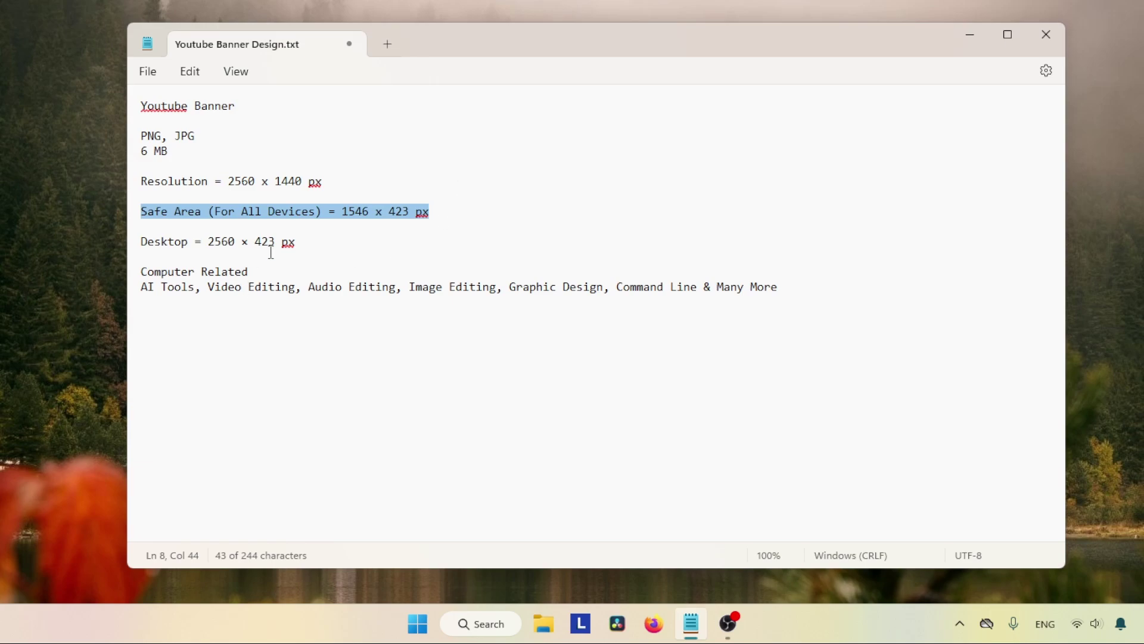
left_click_drag(301, 243, 146, 241)
left_click_drag(465, 213, 140, 212)
Launch Inkscape from the system search and start a new blank document.
key("super")
key("super")
key("super")
type("ink")
key("Escape")
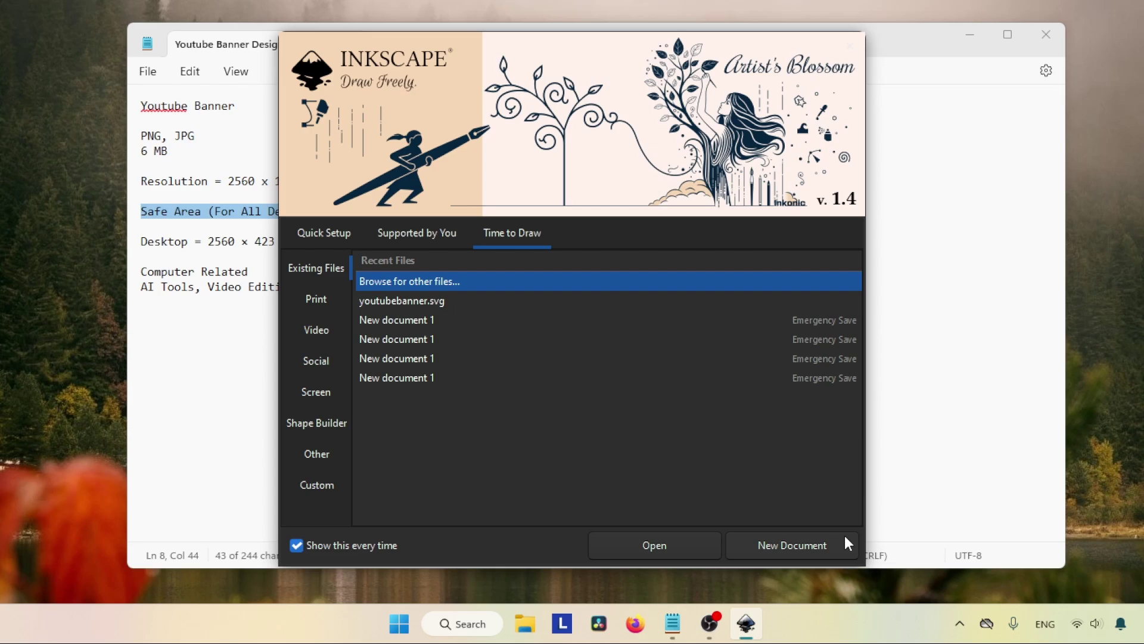
left_click(845, 535)
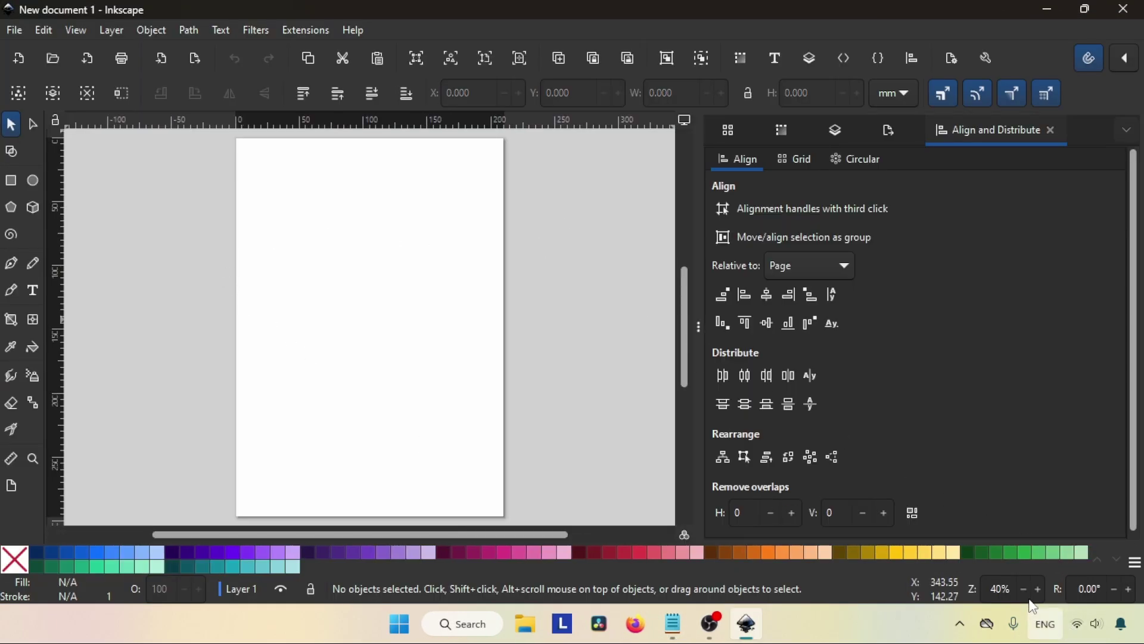
In Document Properties, set the page size to 2560 × 1440 px using pixel units.
scroll(1028, 590, "down", 3)
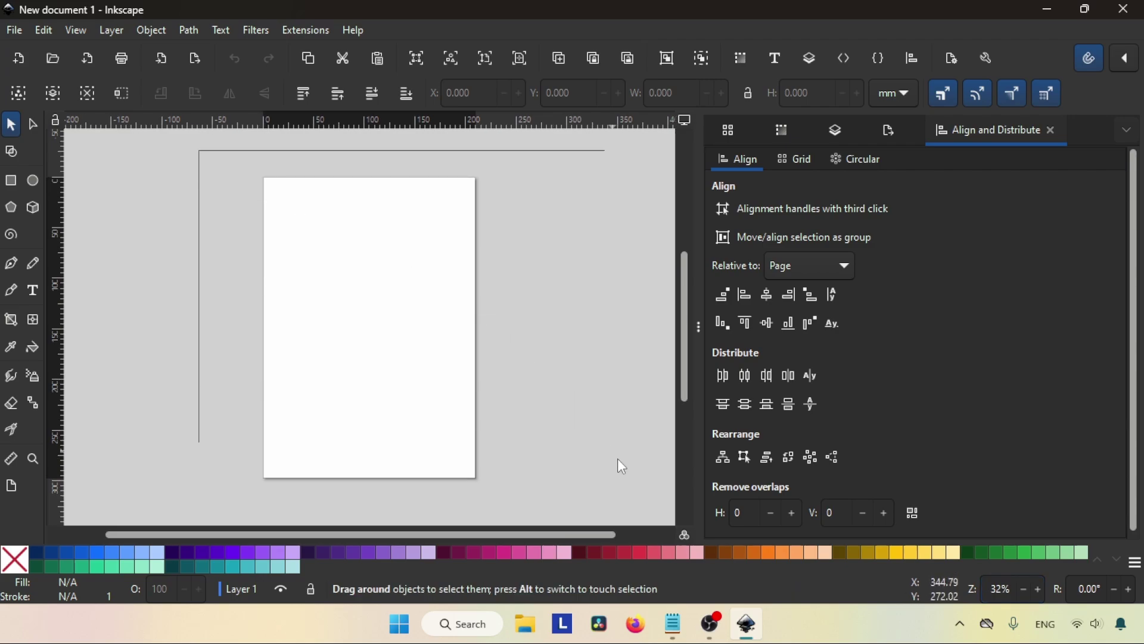
left_click(14, 32)
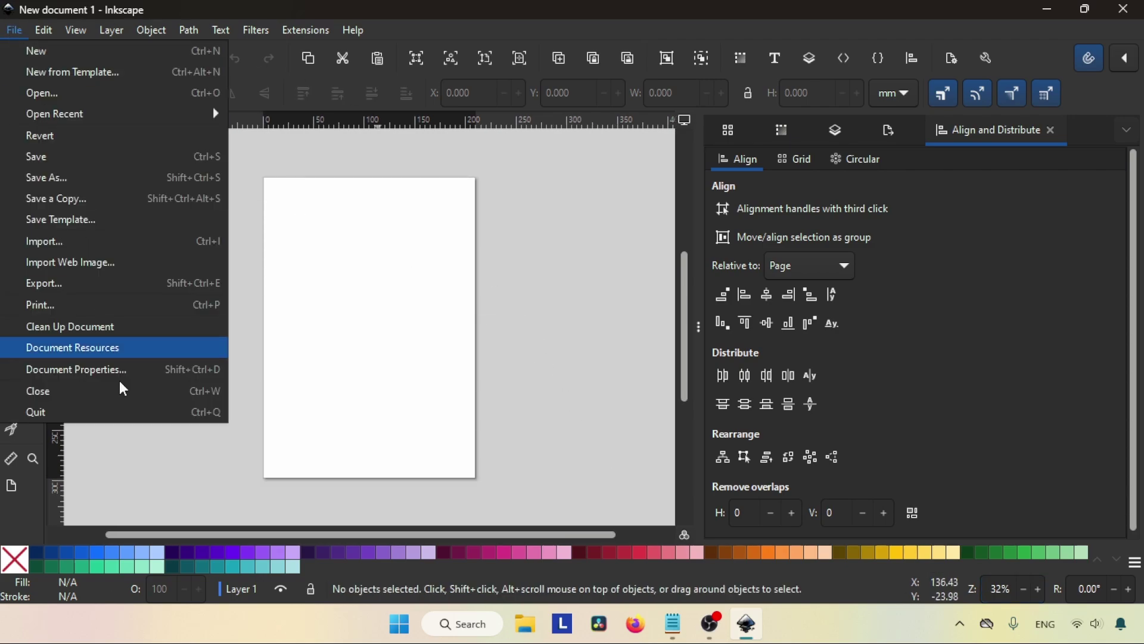
left_click(133, 371)
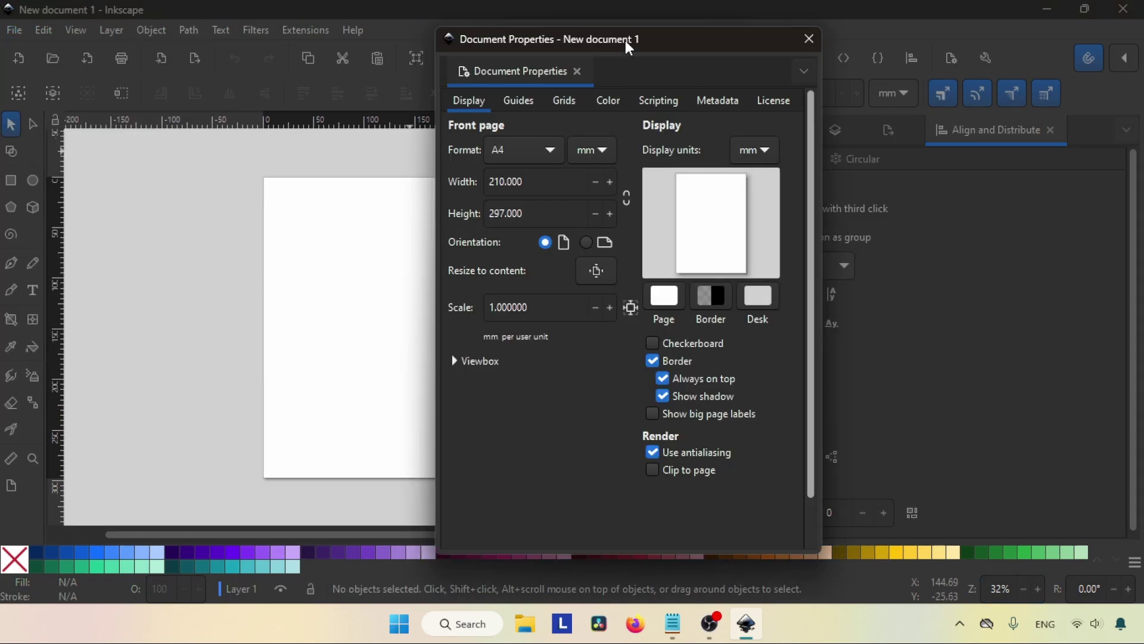
left_click_drag(632, 44, 599, 51)
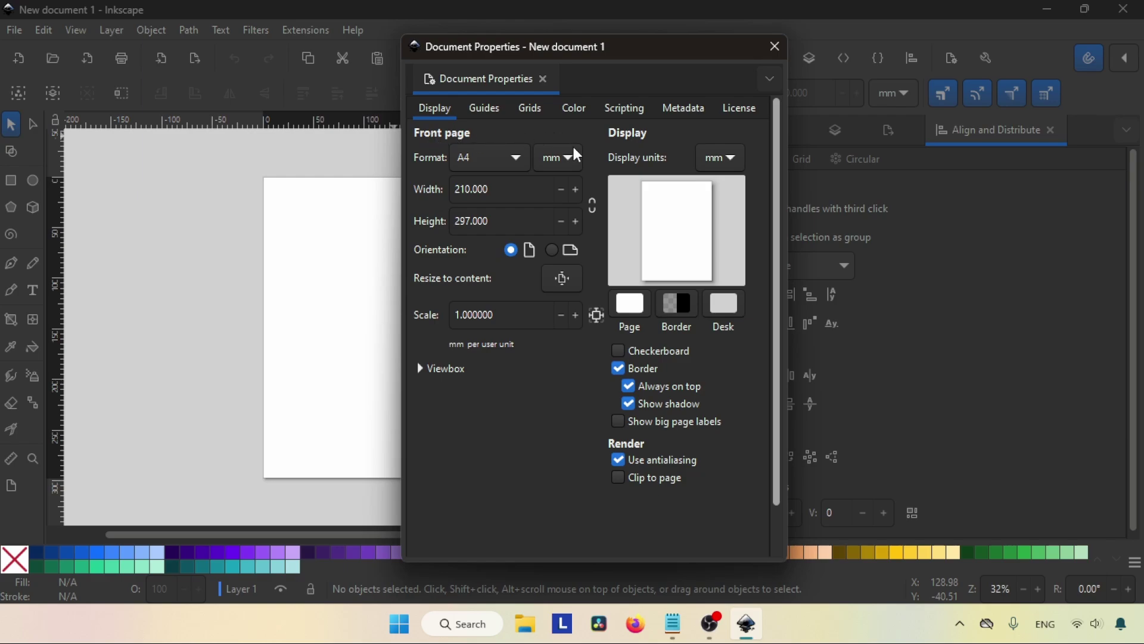
left_click(559, 160)
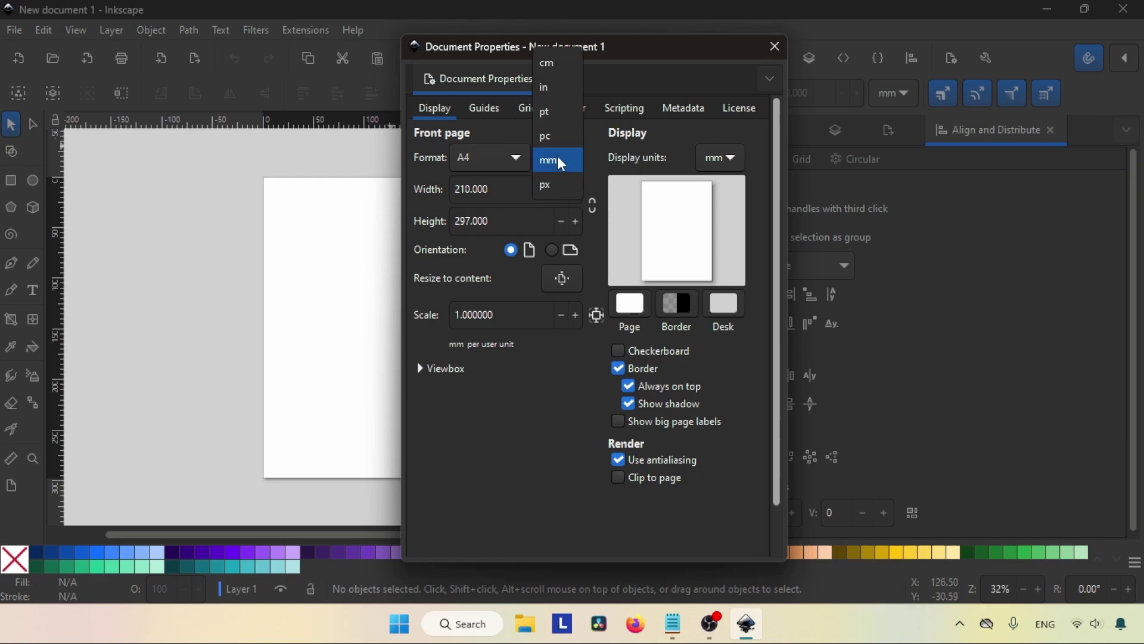
left_click(565, 186)
triple_click(505, 189)
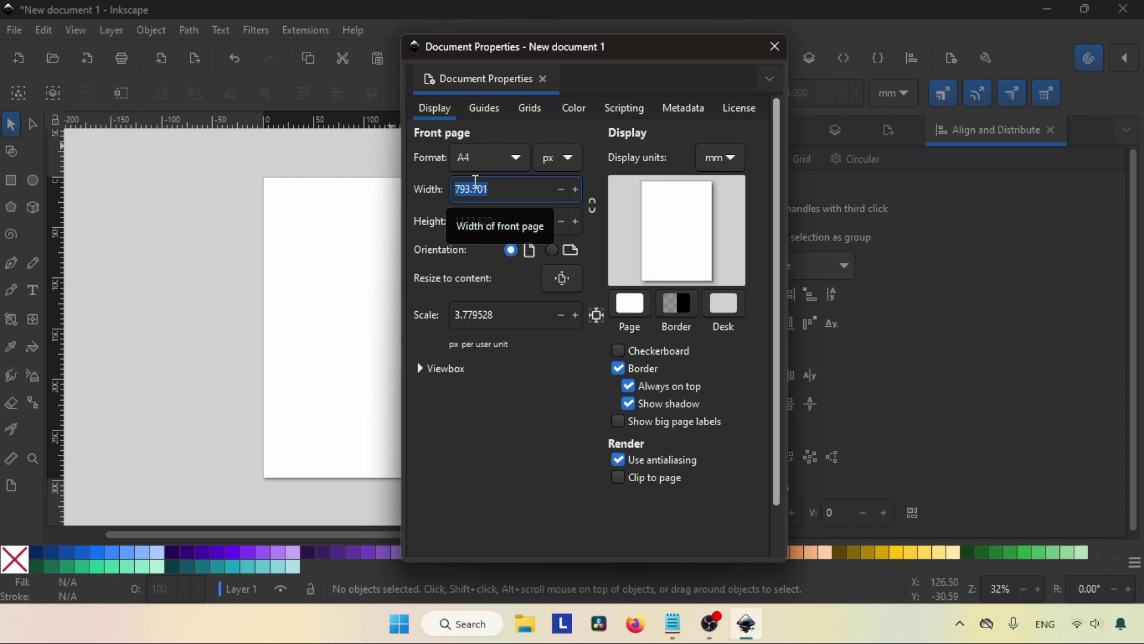
type("2560")
key("Tab")
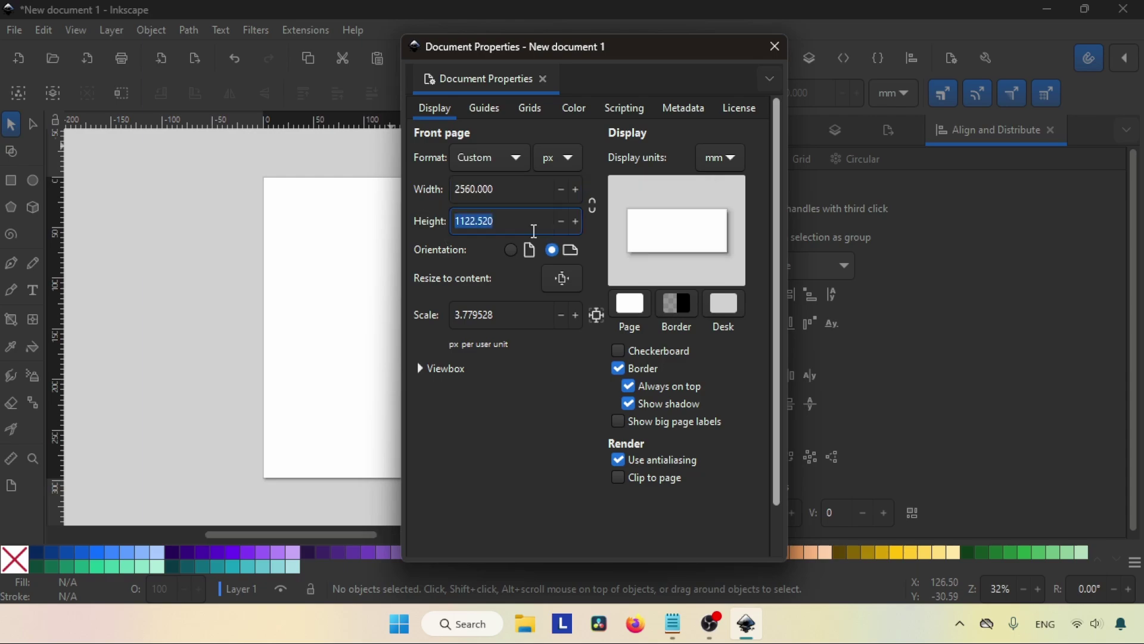
type("144")
type("0")
key("Tab")
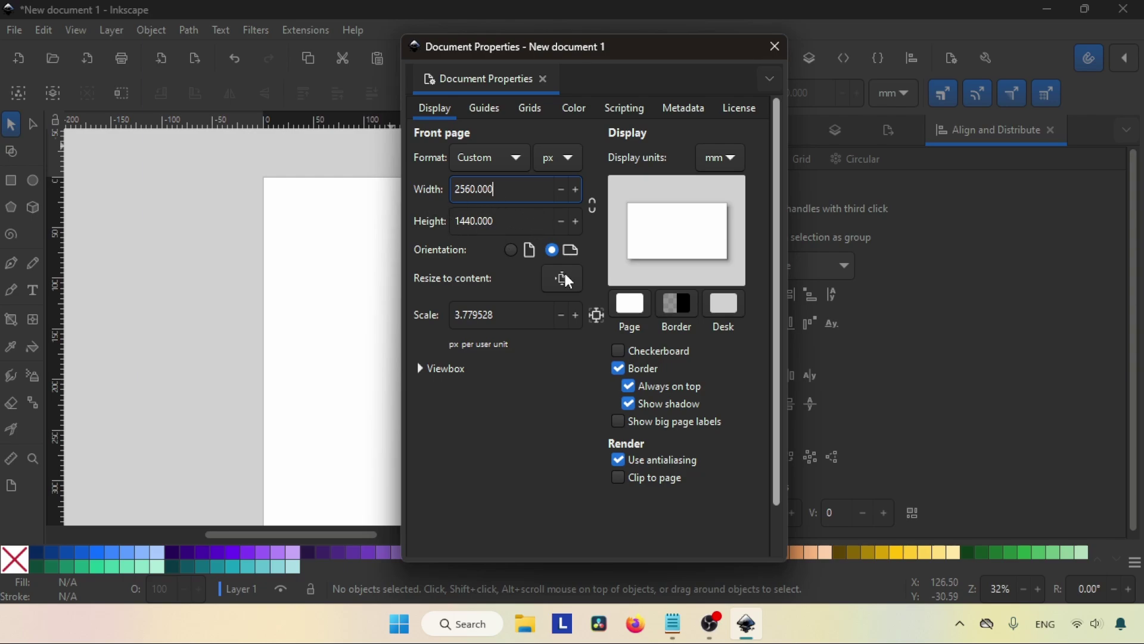
left_click(674, 624)
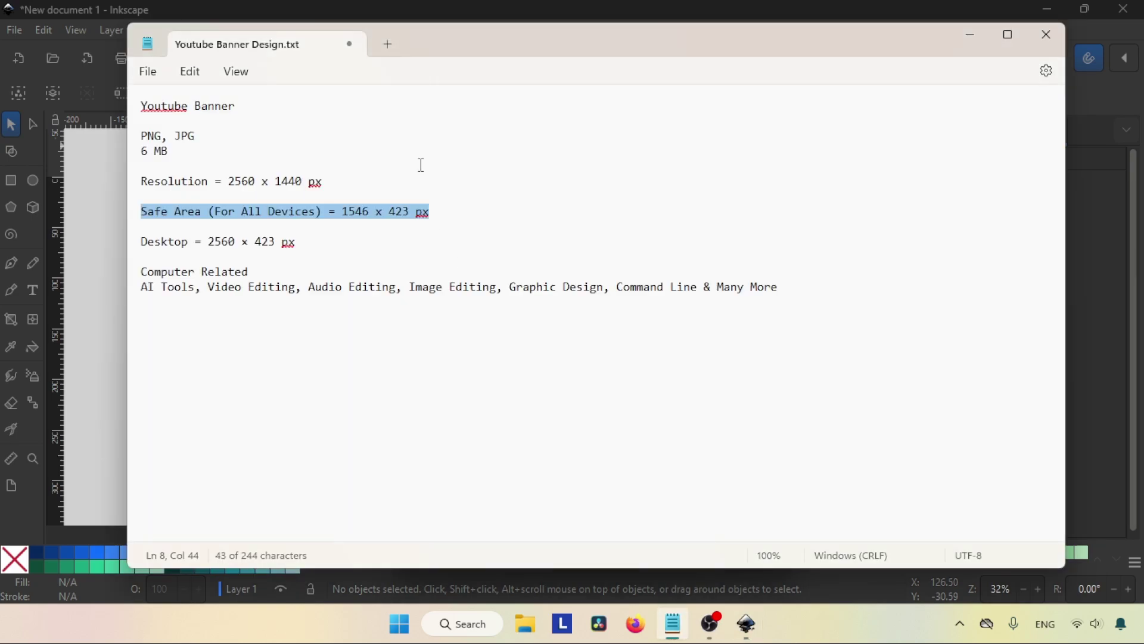
left_click(963, 39)
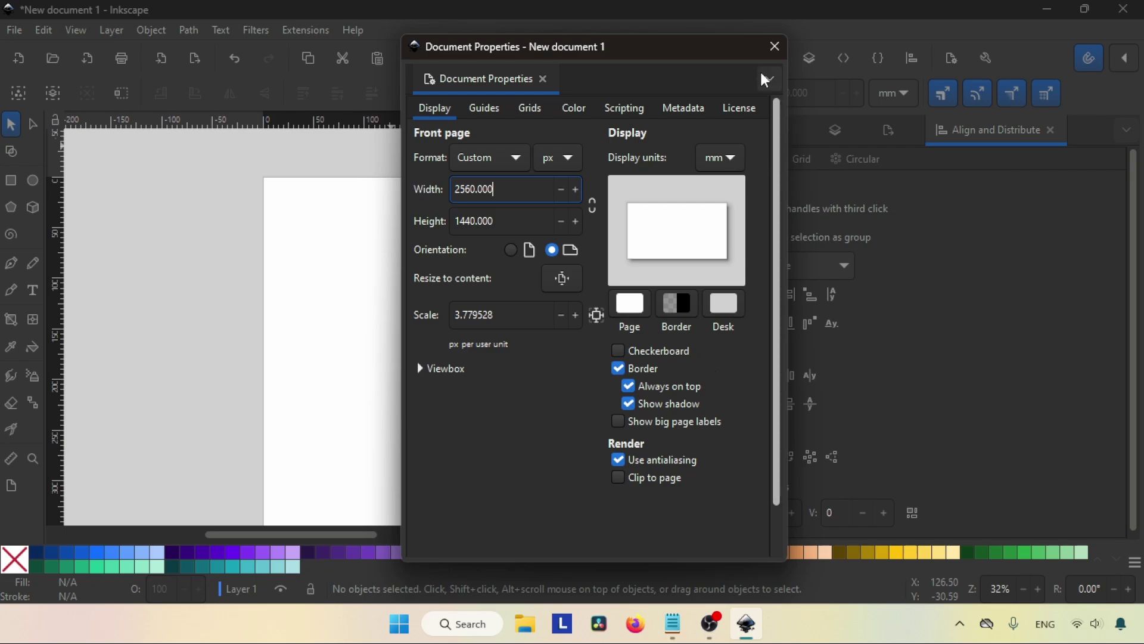
left_click(775, 47)
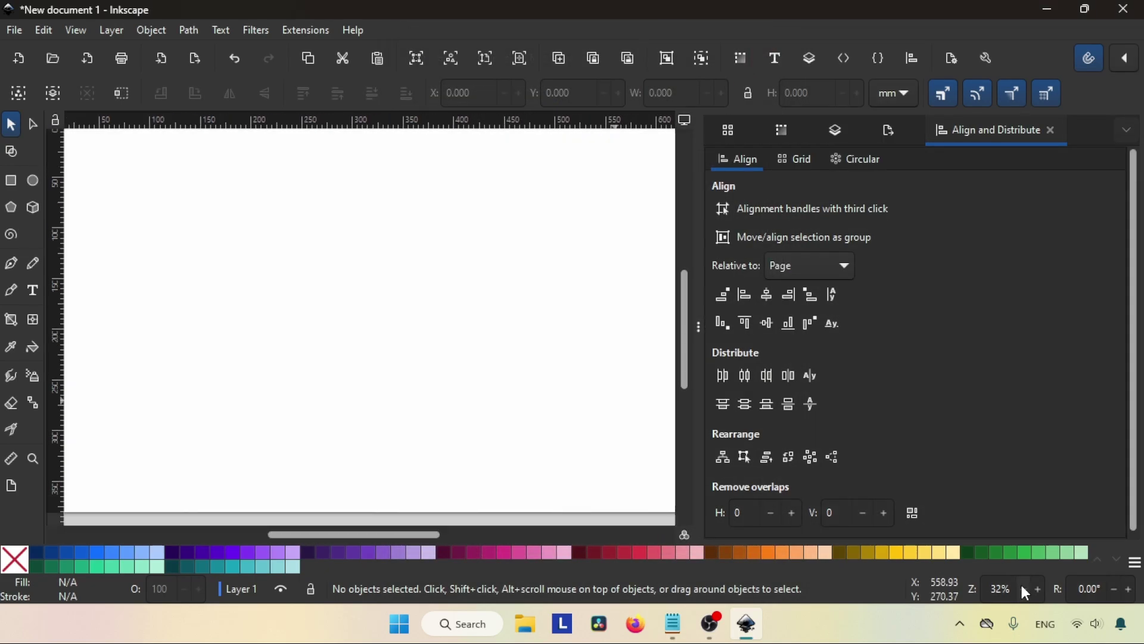
Check the safe-area size in the notes and draw a rough rectangle on the page.
left_click(1026, 592)
mouse_move(350, 350)
left_mouse_down()
mouse_move(415, 327)
mouse_move(375, 338)
left_mouse_up()
left_click(673, 624)
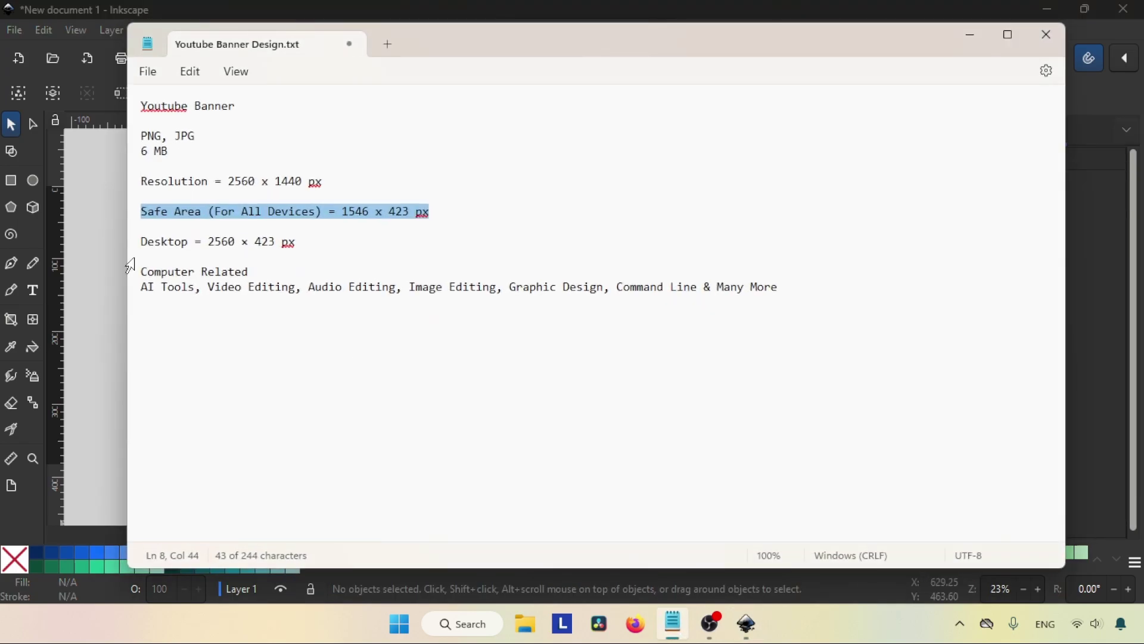
left_click_drag(455, 212, 46, 194)
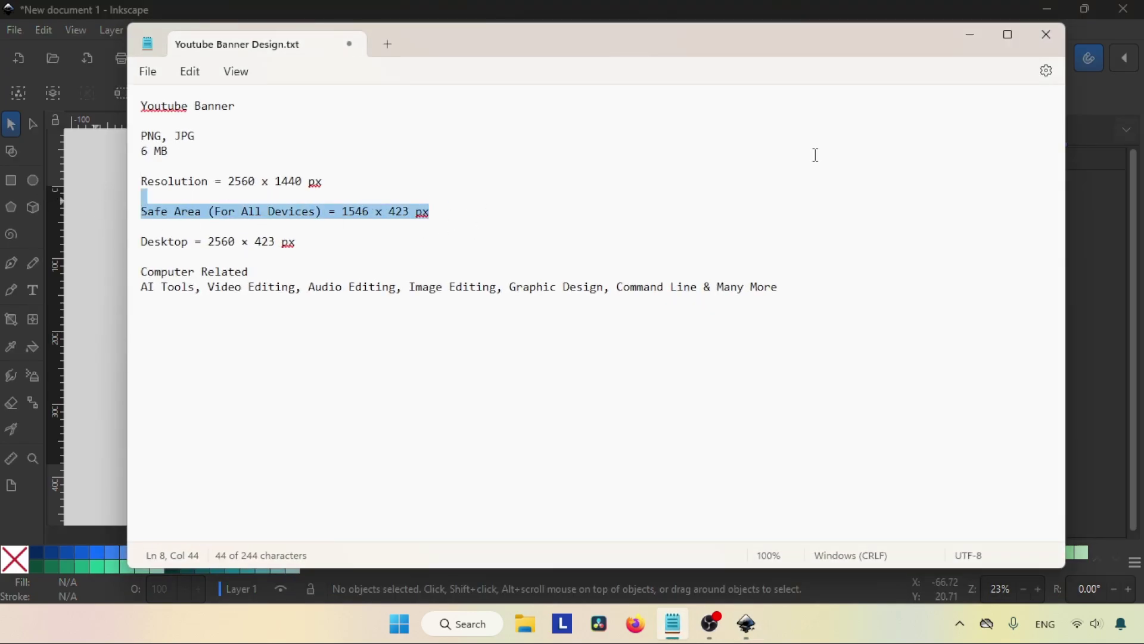
left_click(981, 31)
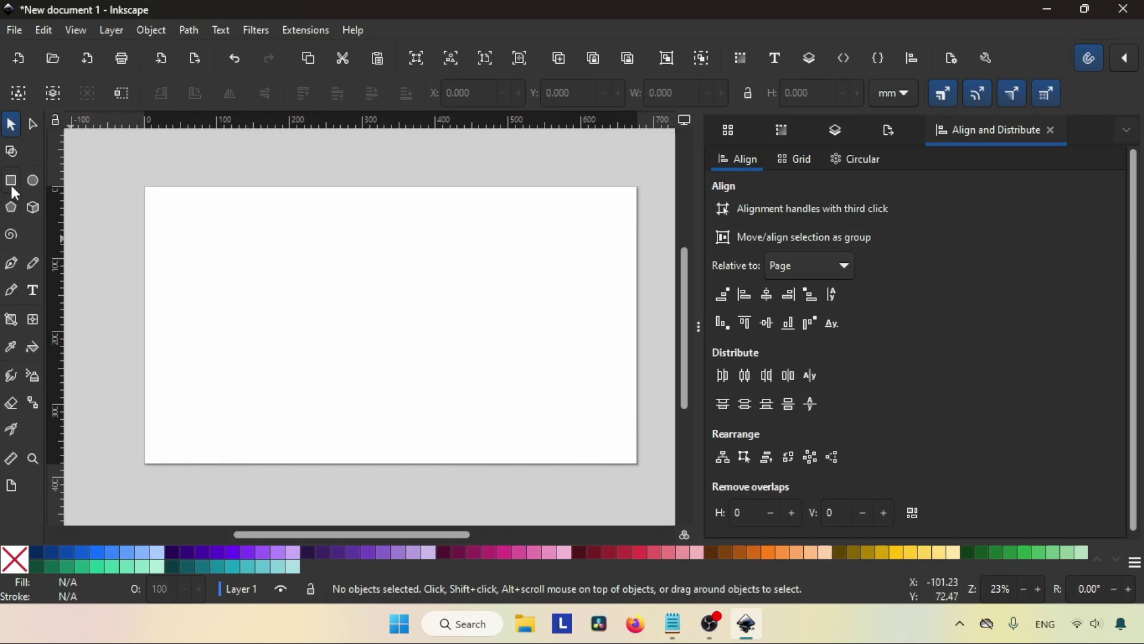
left_click(14, 186)
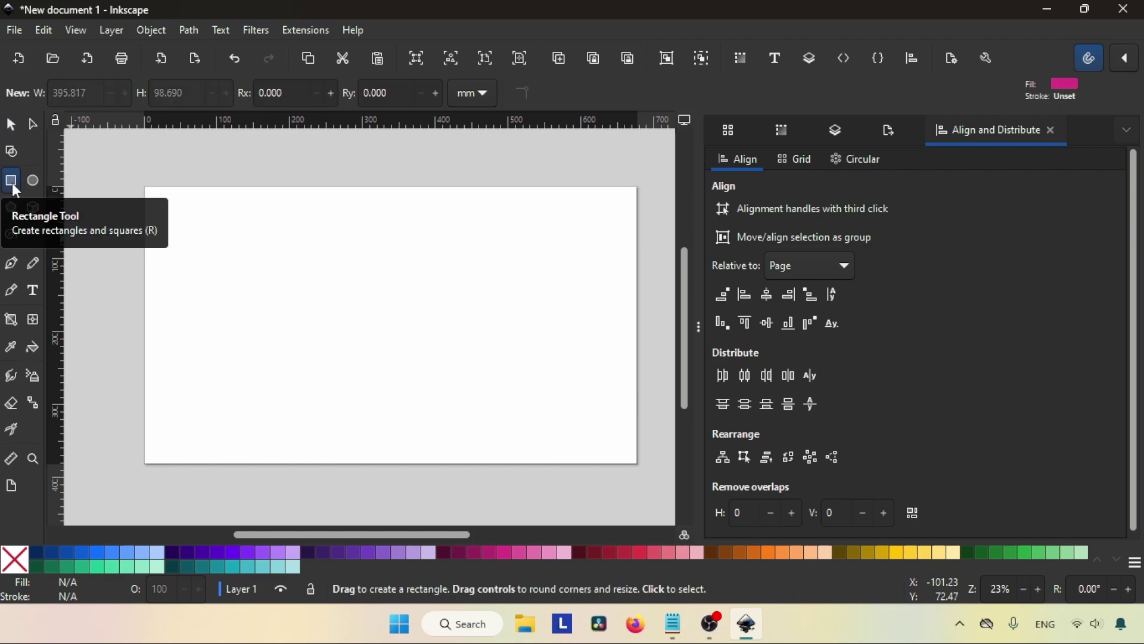
left_click_drag(240, 284, 437, 357)
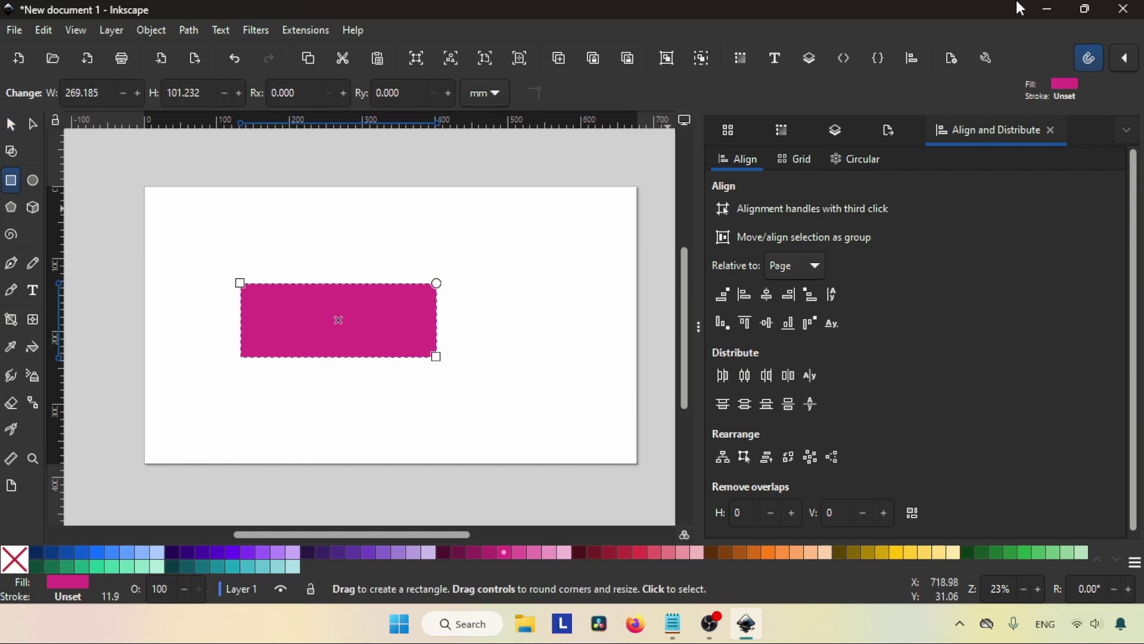
Size the rectangle to 1546 × 423 px using pixel units.
left_click(486, 95)
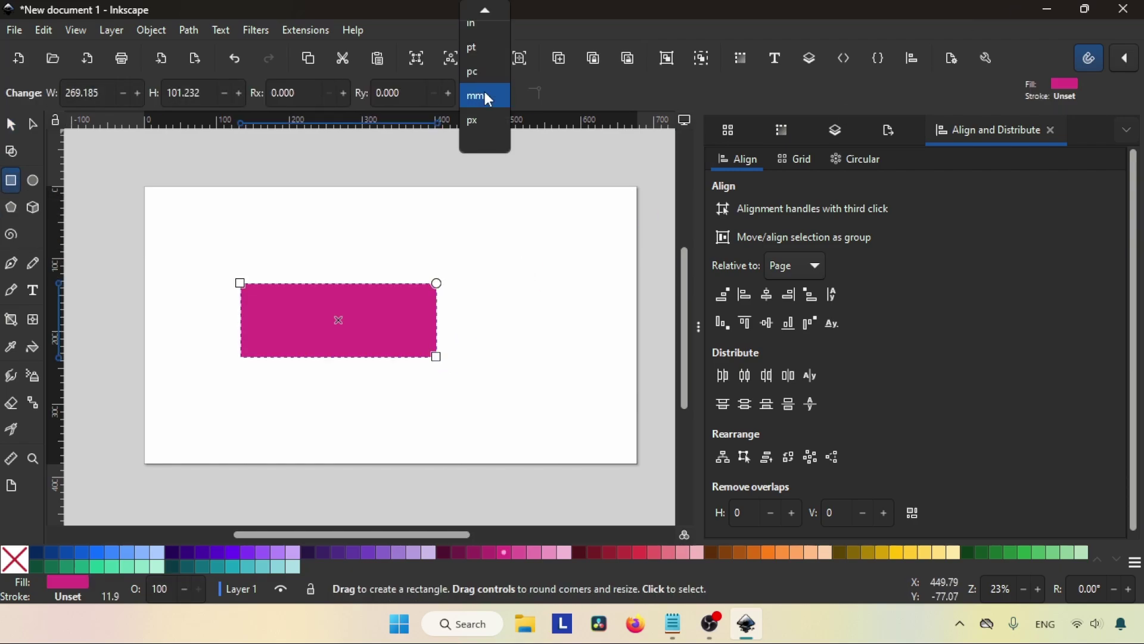
left_click(474, 122)
triple_click(107, 91)
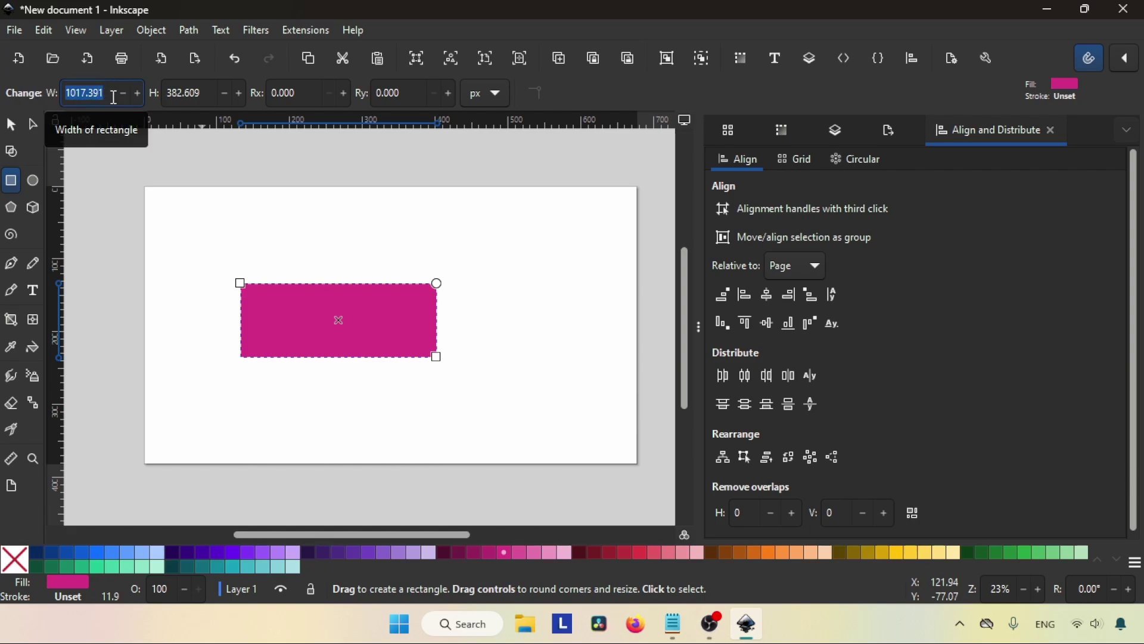
left_click(675, 623)
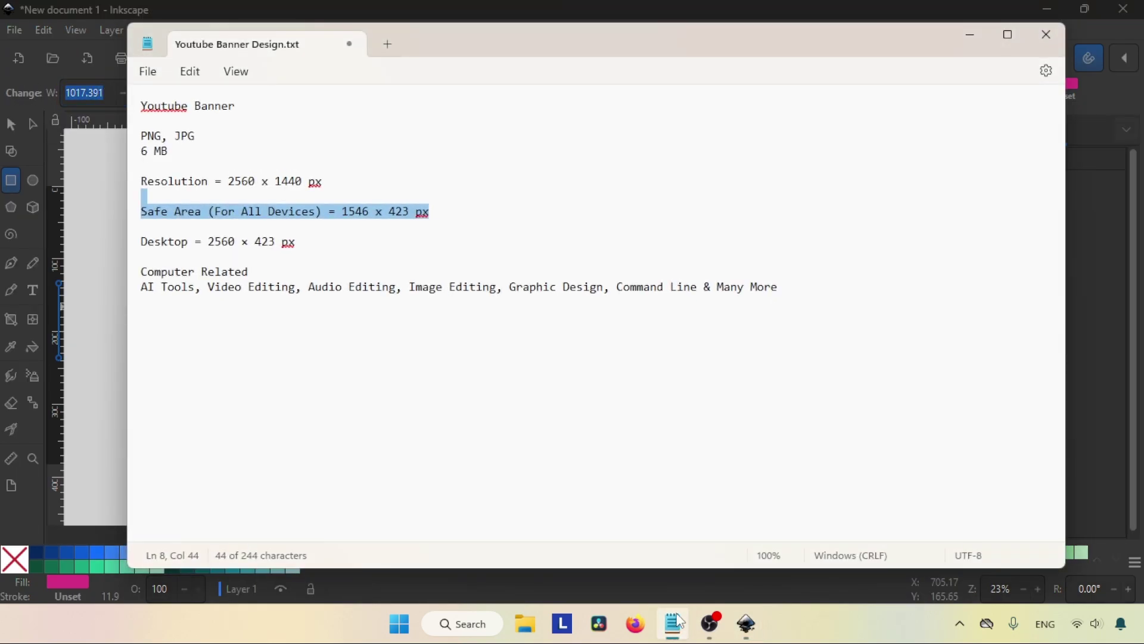
left_click(679, 622)
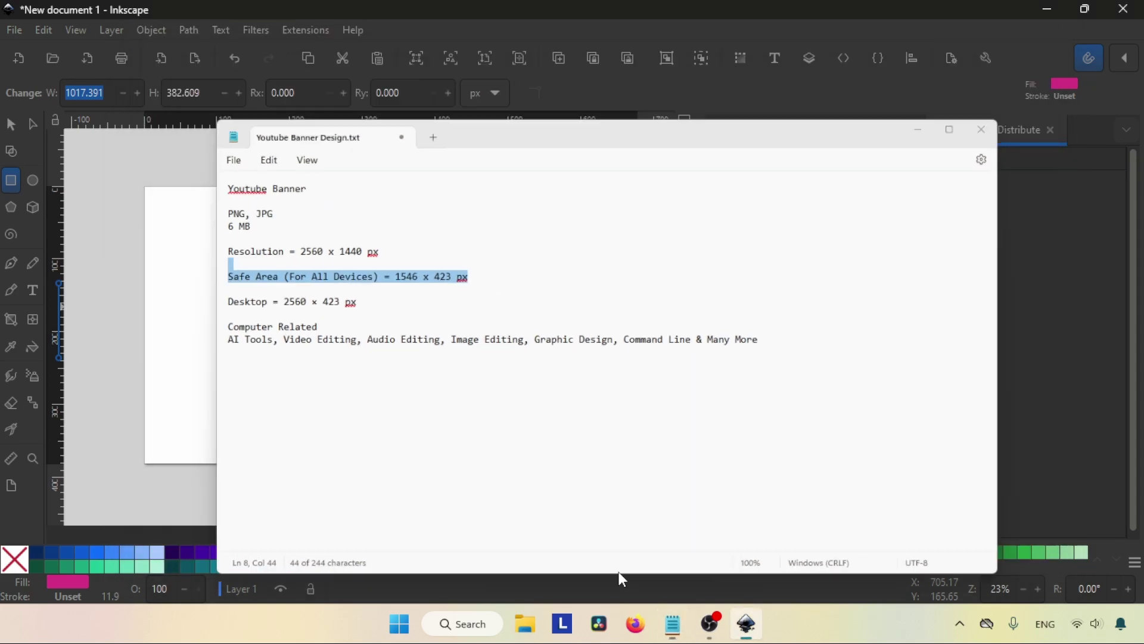
type("154")
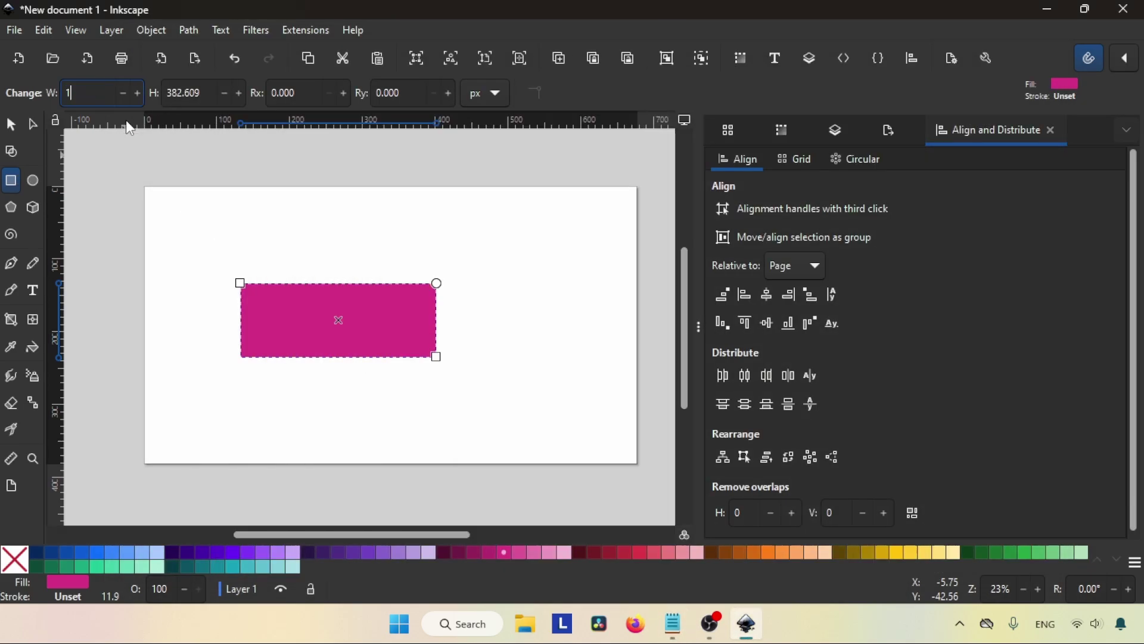
type("6")
key("Tab")
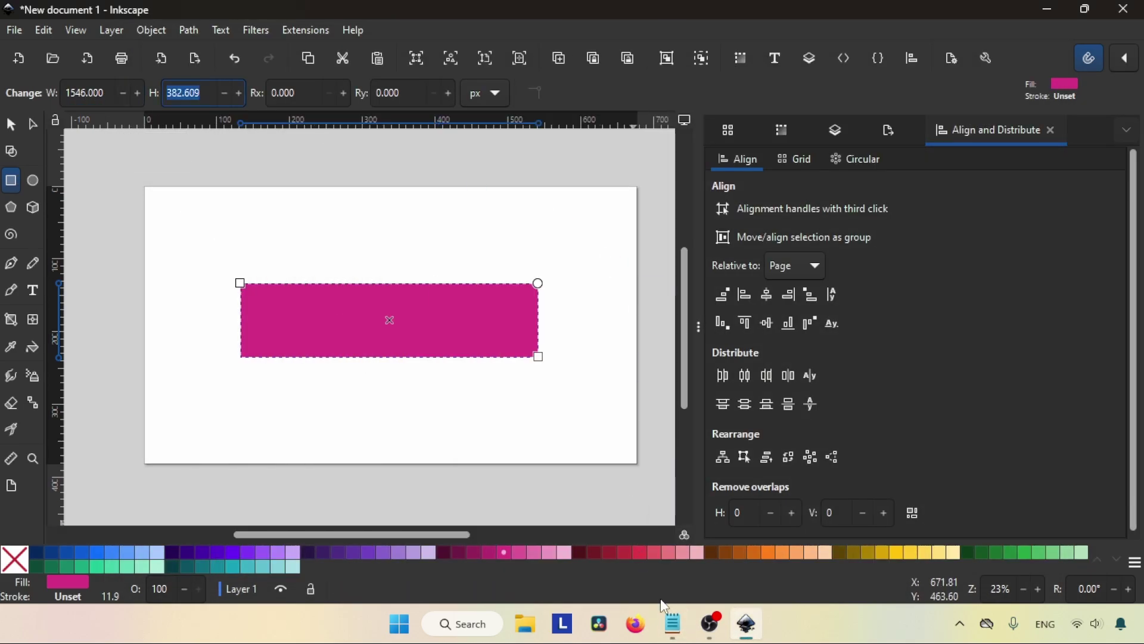
left_click(674, 622)
left_click(674, 622)
type("423")
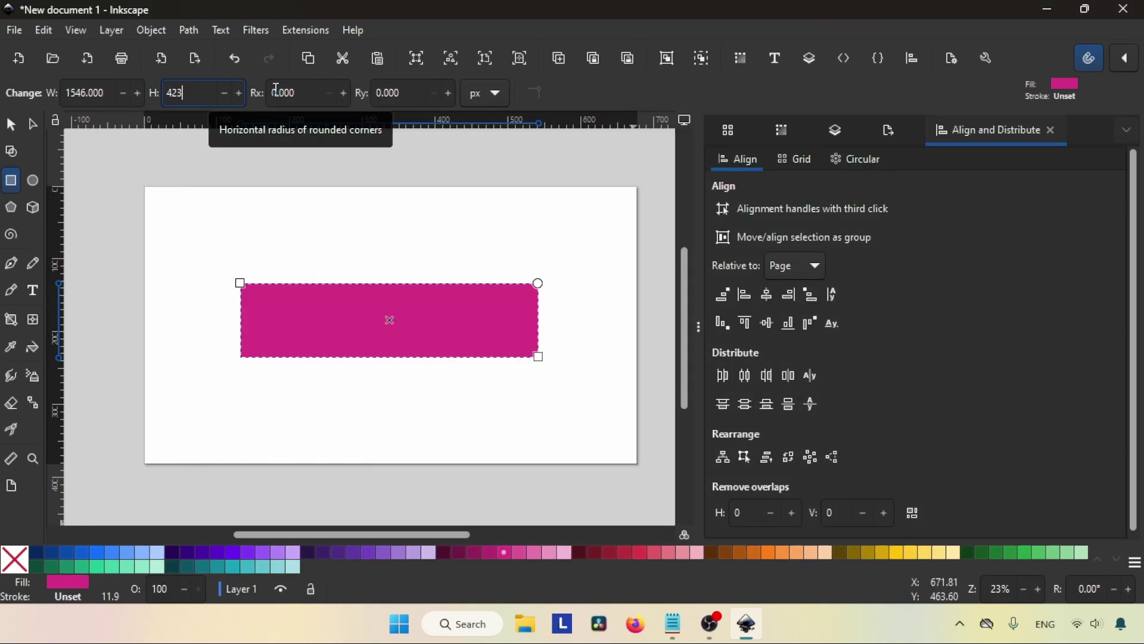
key("Return")
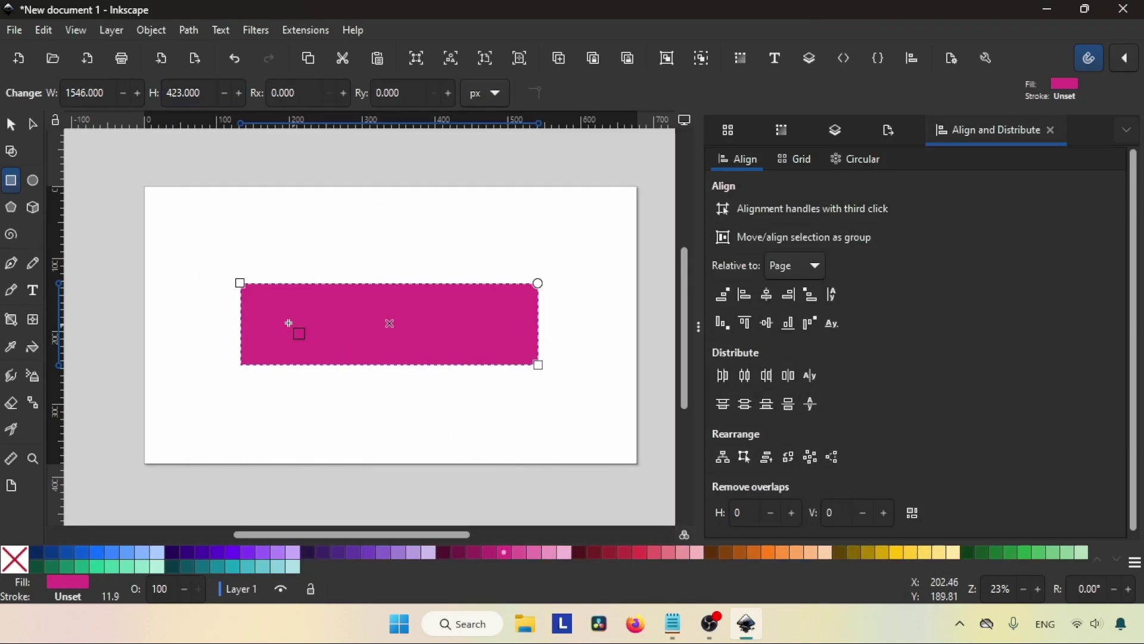
left_click(11, 126)
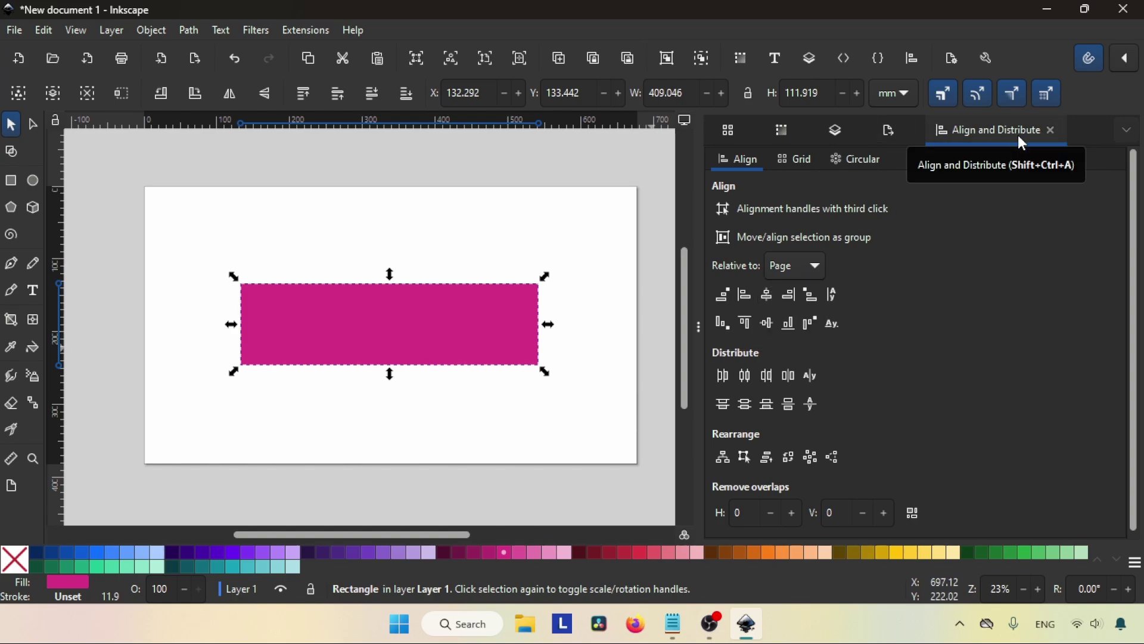
Centre the rectangle on both axes with Align and Distribute, relative to Page.
left_click(151, 30)
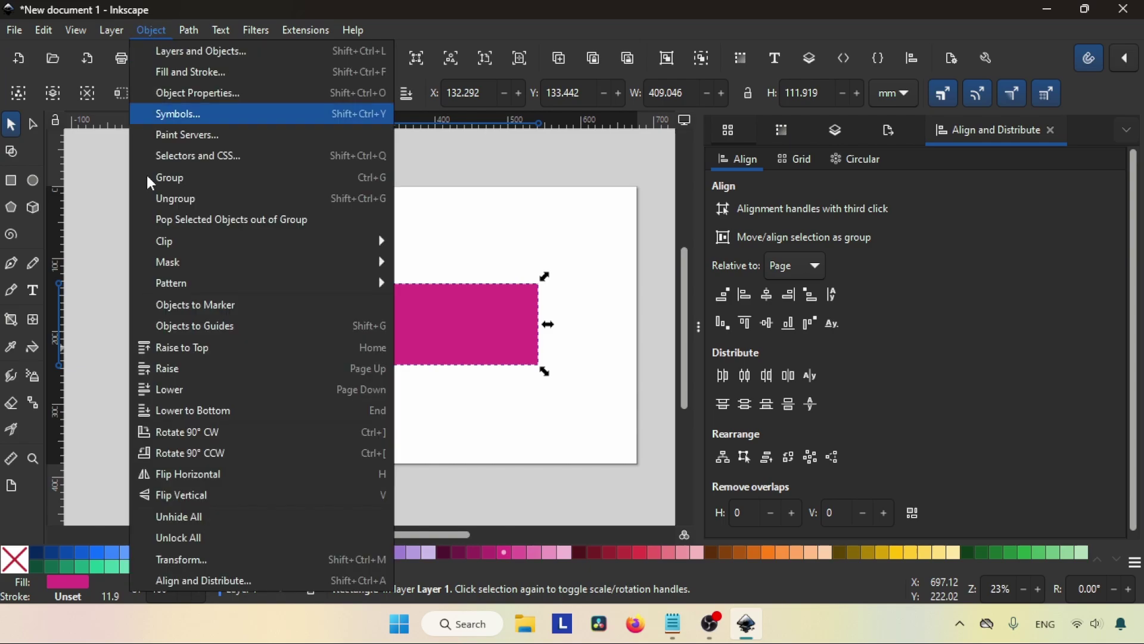
left_click(205, 581)
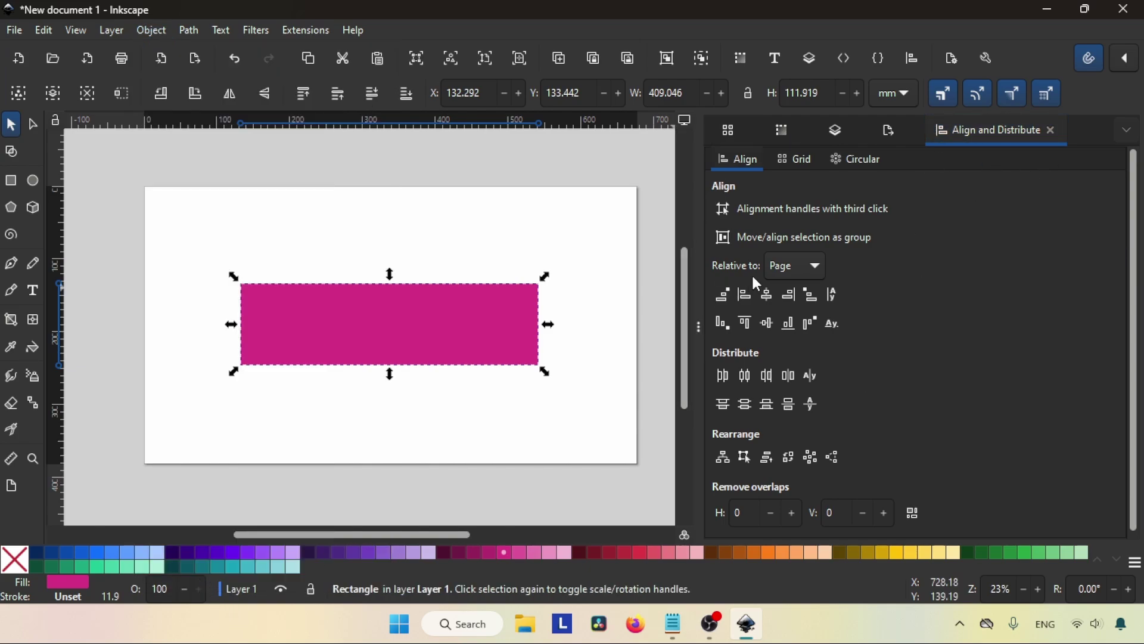
left_click(807, 273)
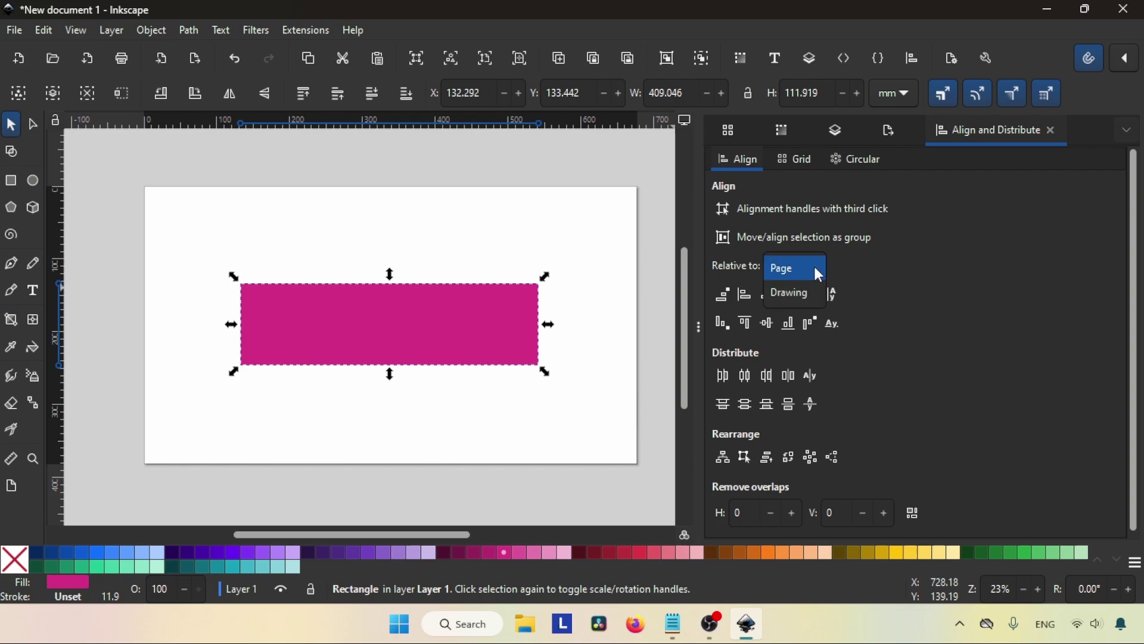
left_click(814, 269)
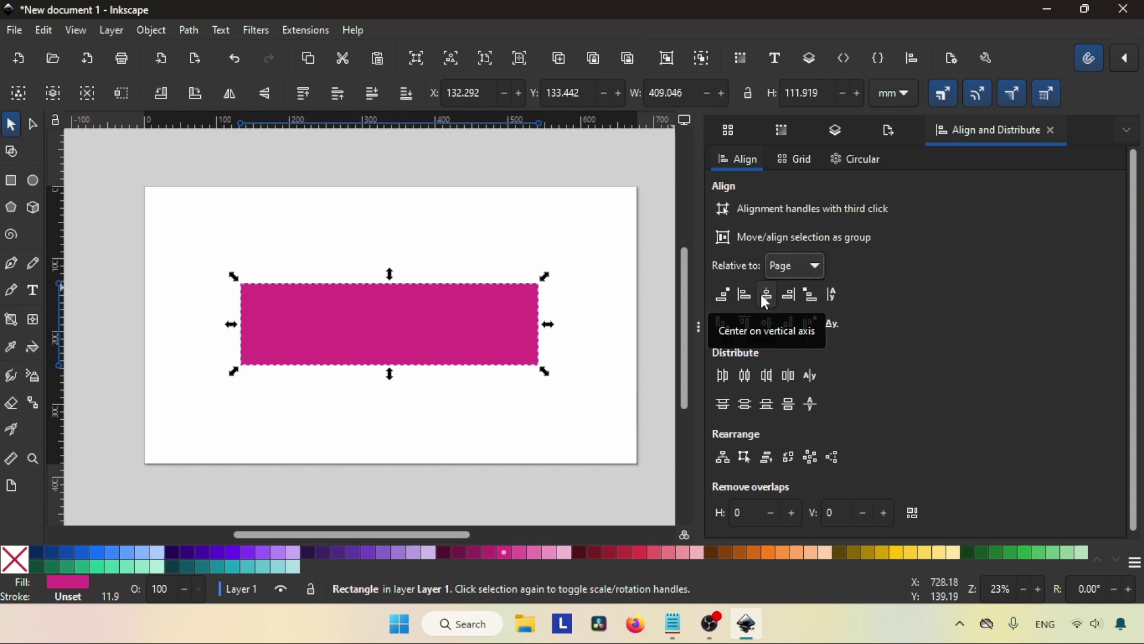
left_click(768, 296)
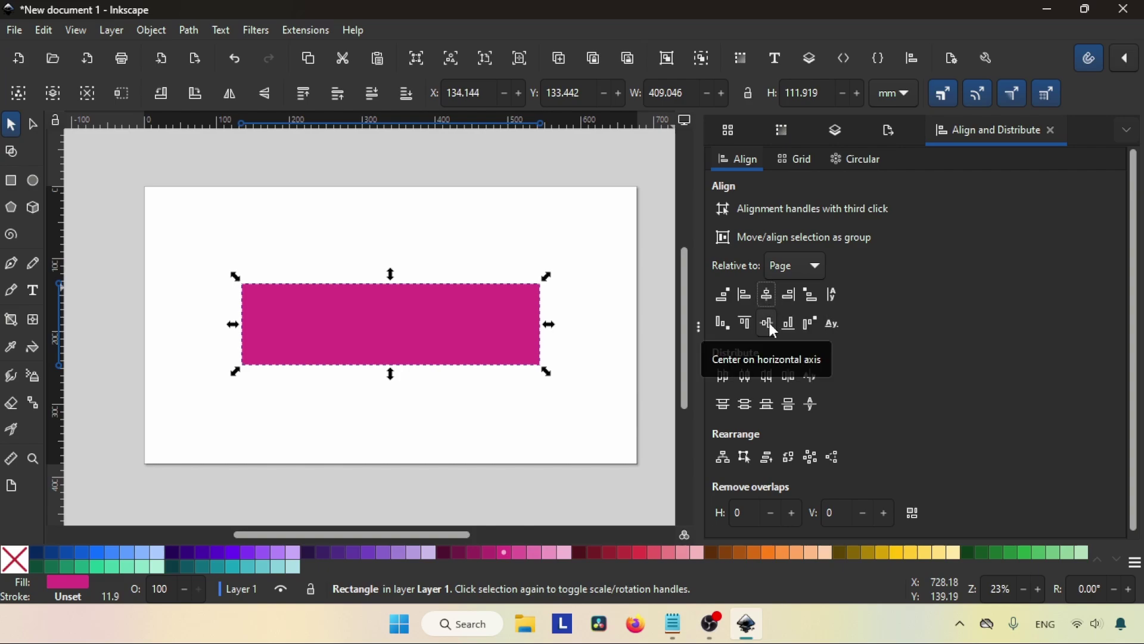
left_click(773, 329)
mouse_move(158, 194)
left_mouse_down()
mouse_move(603, 327)
mouse_move(669, 485)
left_mouse_up()
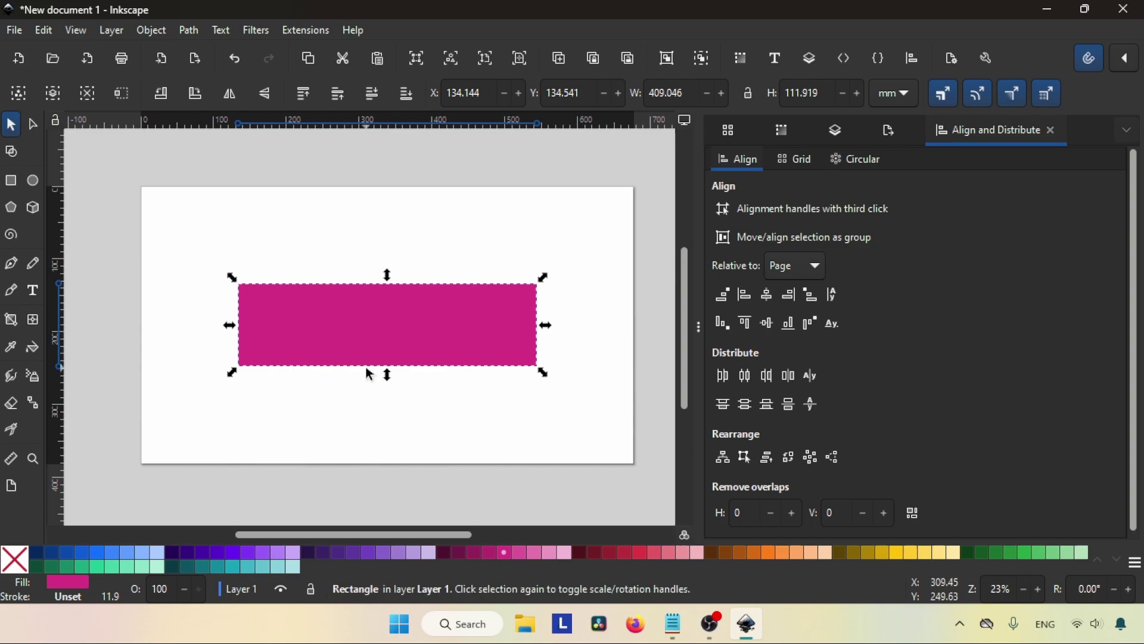
left_click(152, 31)
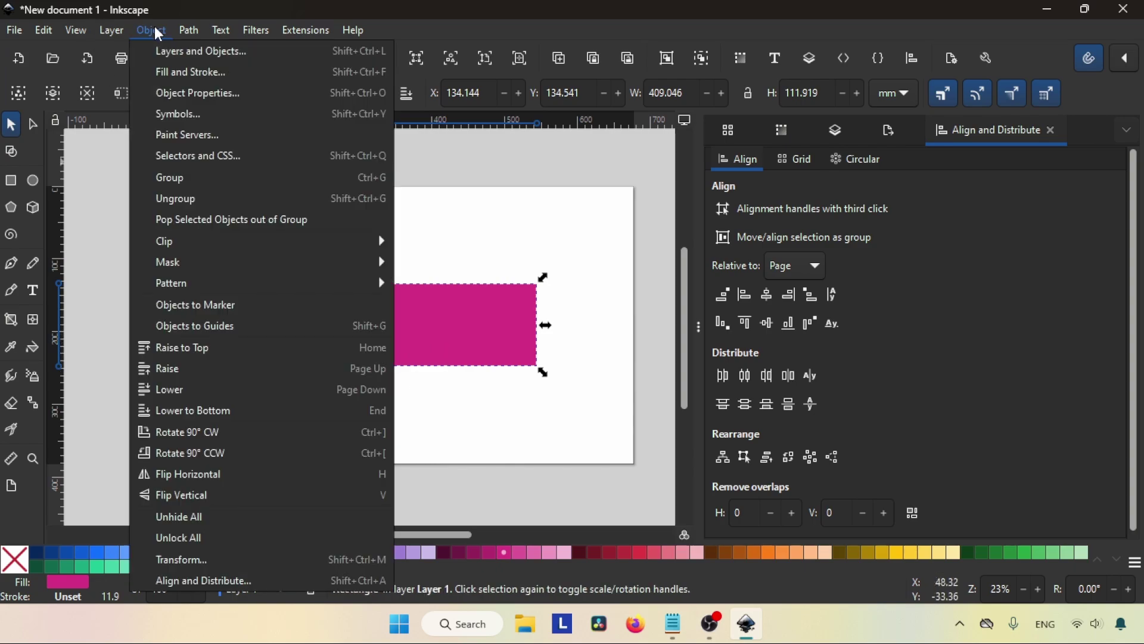
Convert the rectangle into four edge guides with Objects to Guides and lock all guides.
key("Escape")
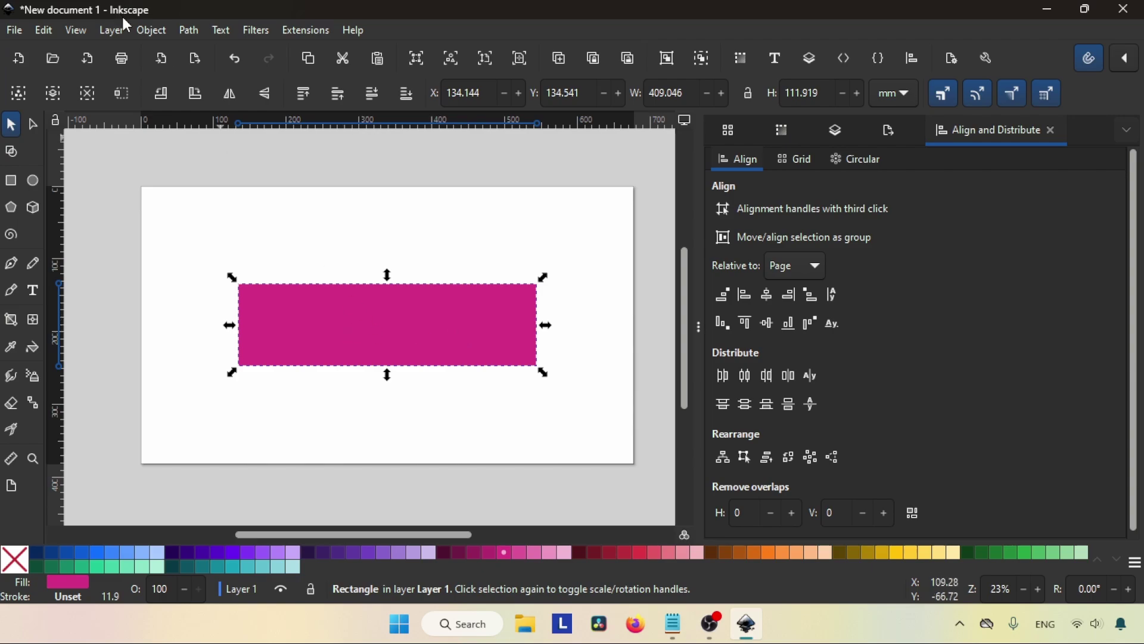
left_click(152, 30)
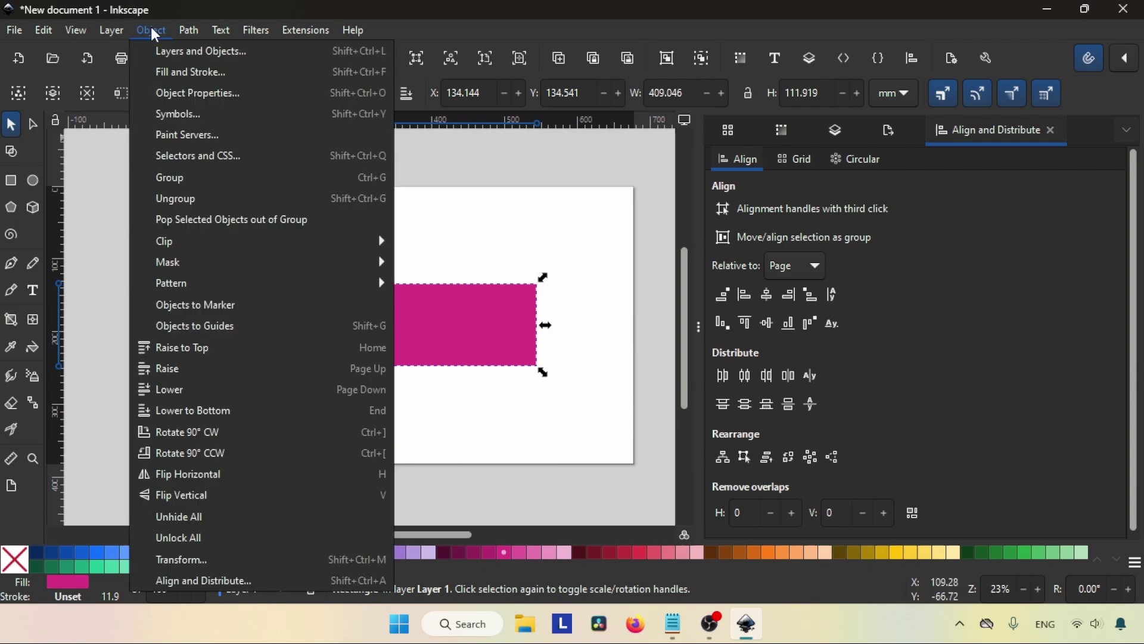
left_click(240, 328)
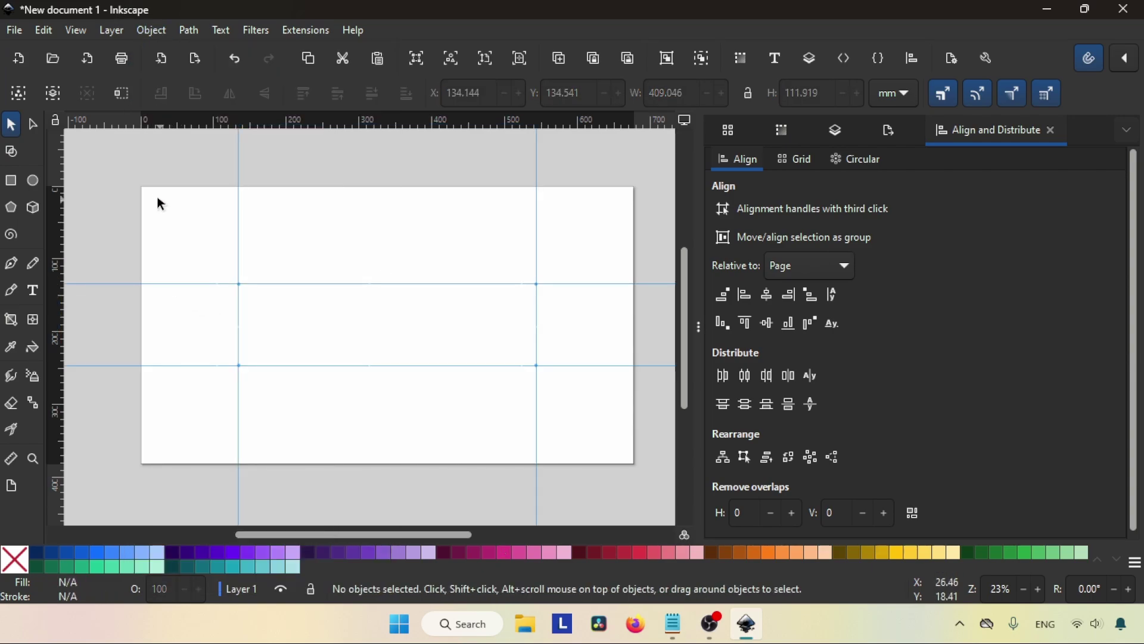
left_click_drag(156, 197, 602, 450)
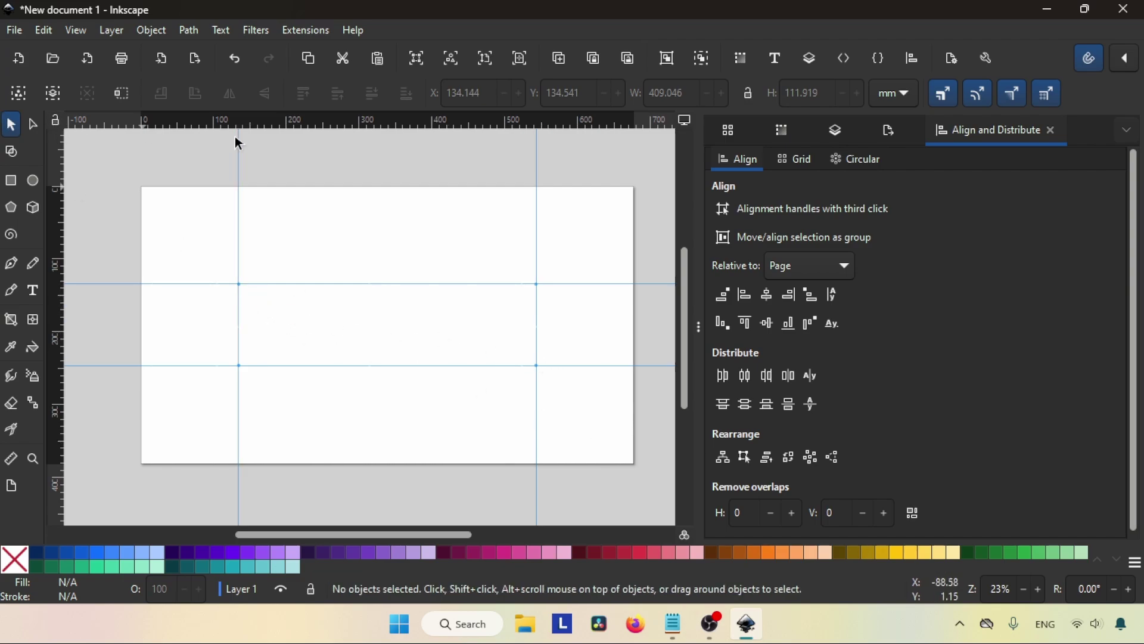
left_click(55, 120)
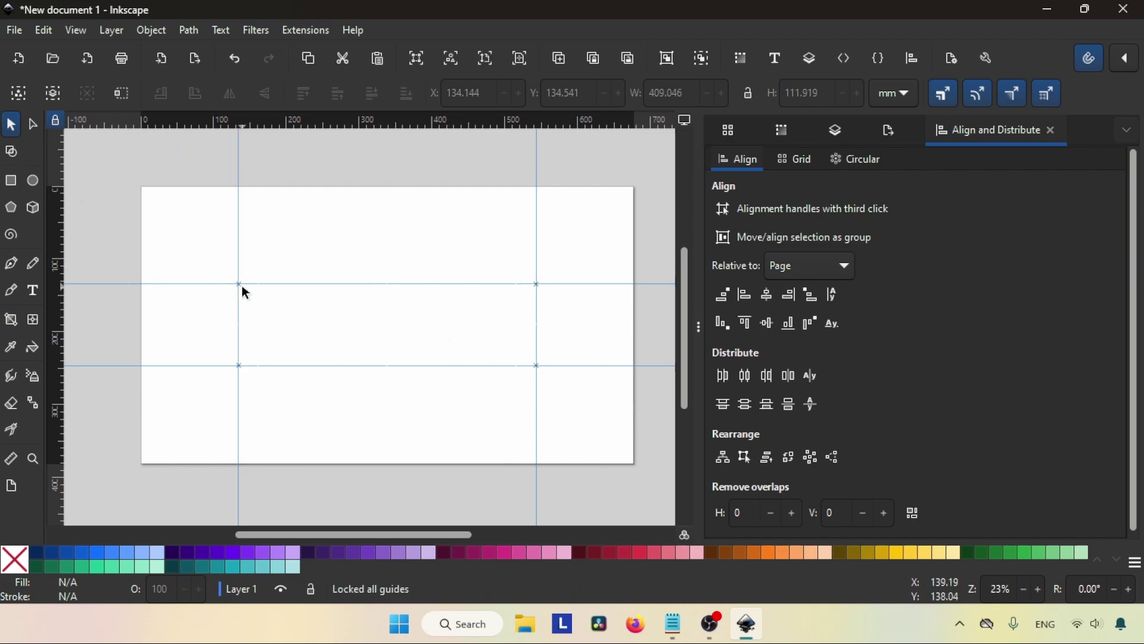
left_click_drag(239, 285, 537, 365)
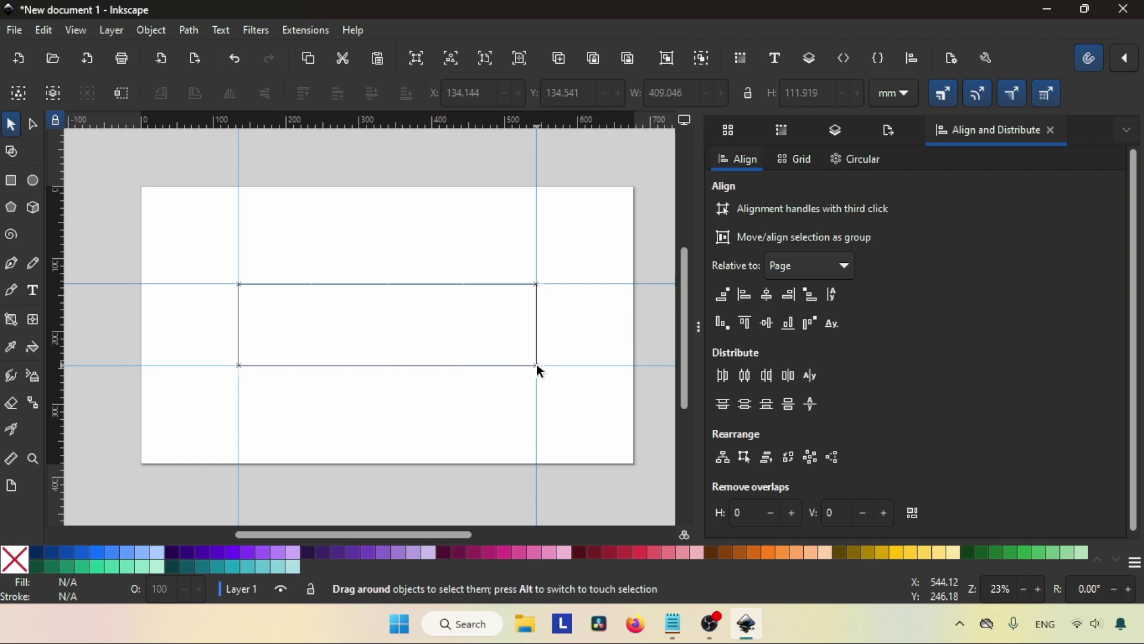
left_click_drag(540, 370, 539, 369)
mouse_move(641, 364)
left_mouse_down()
mouse_move(113, 279)
mouse_move(131, 290)
left_mouse_up()
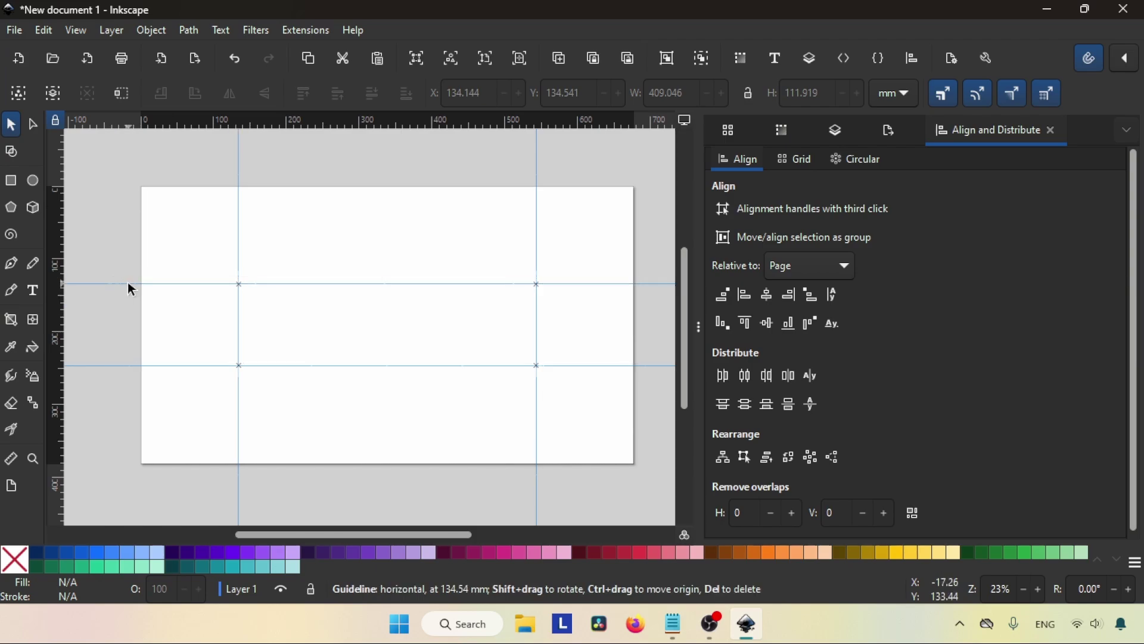
Recheck the banner sizes in the notes and zoom in on the guide-framed page.
left_click(674, 623)
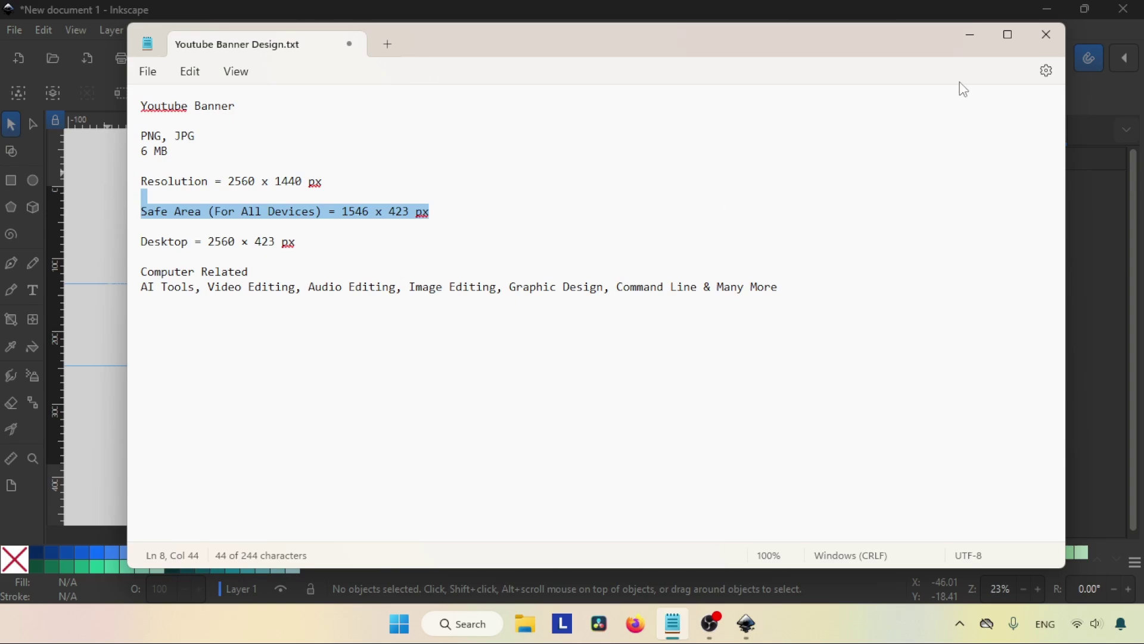
left_click(969, 37)
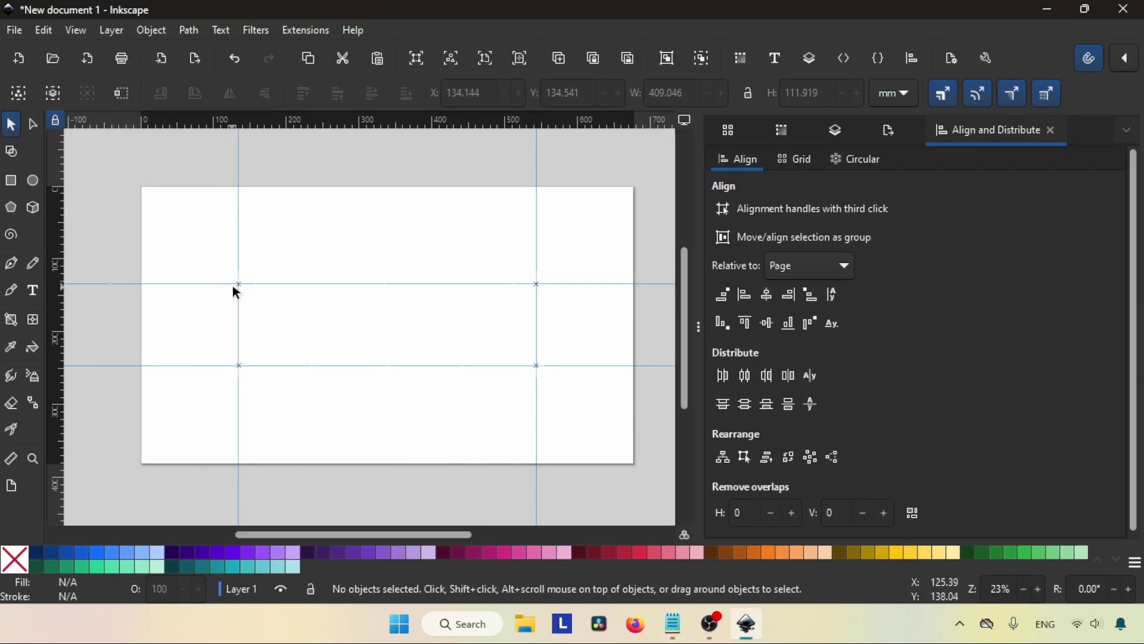
left_click_drag(239, 285, 536, 367)
left_click(1040, 590)
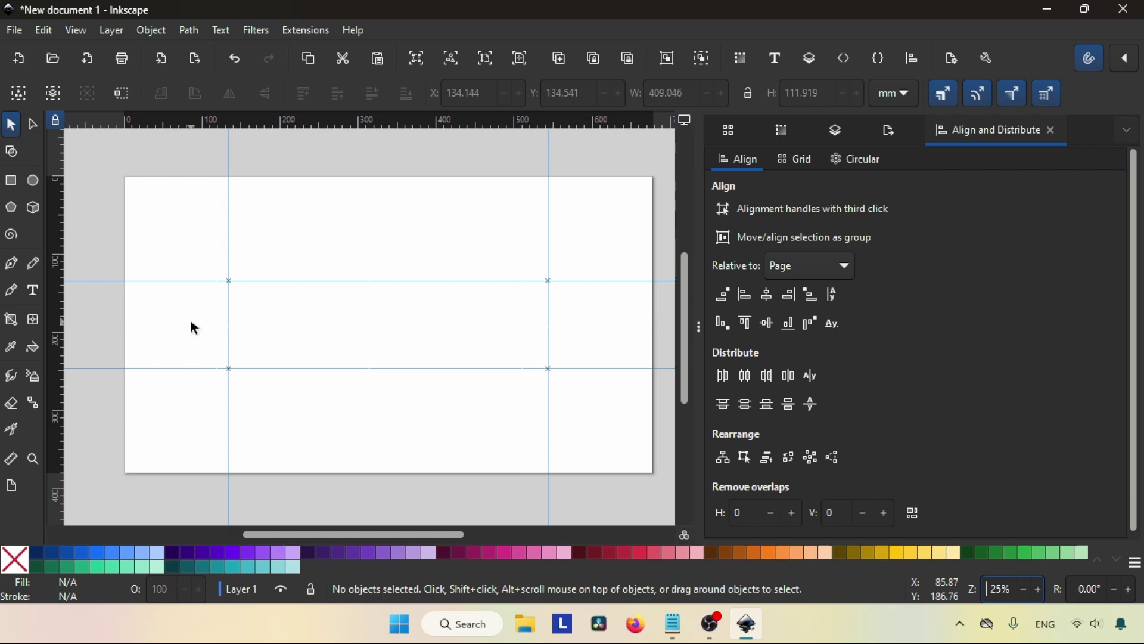
left_click(1040, 590)
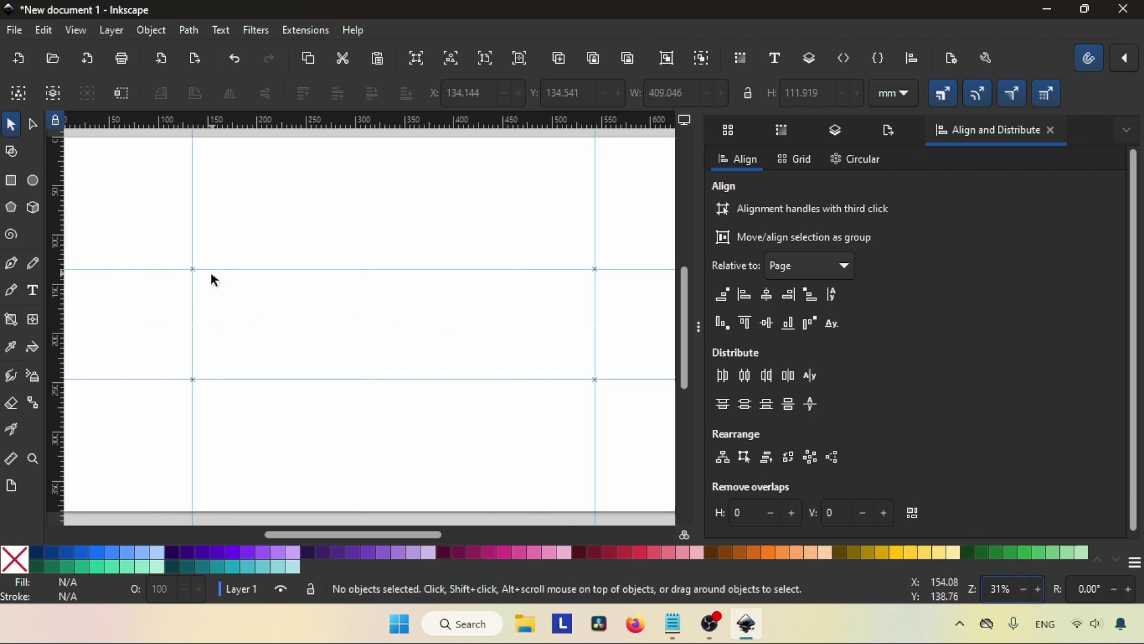
left_click_drag(201, 276, 588, 370)
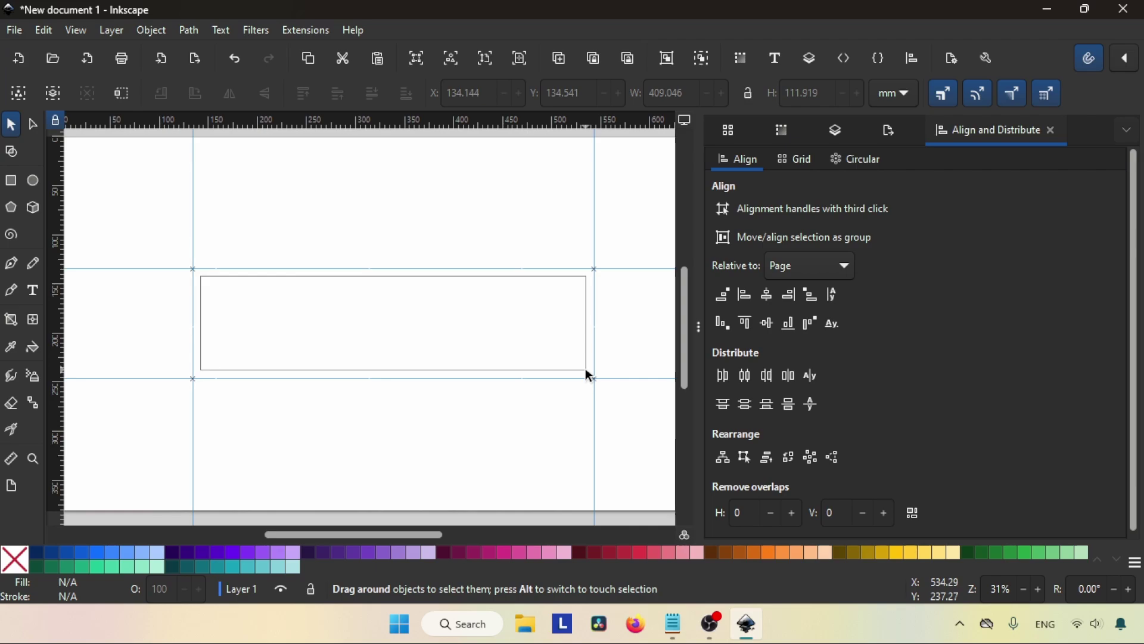
left_click_drag(589, 376, 590, 378)
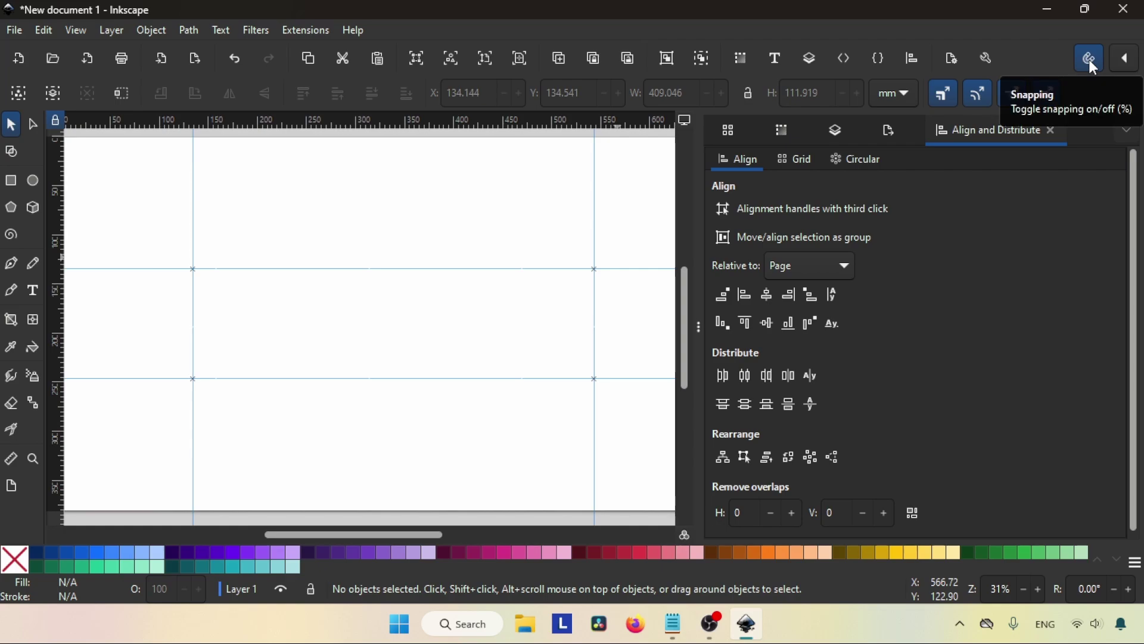
Draw a rectangle inside the guide frame and size it to 1496 × 373 px.
left_click(17, 187)
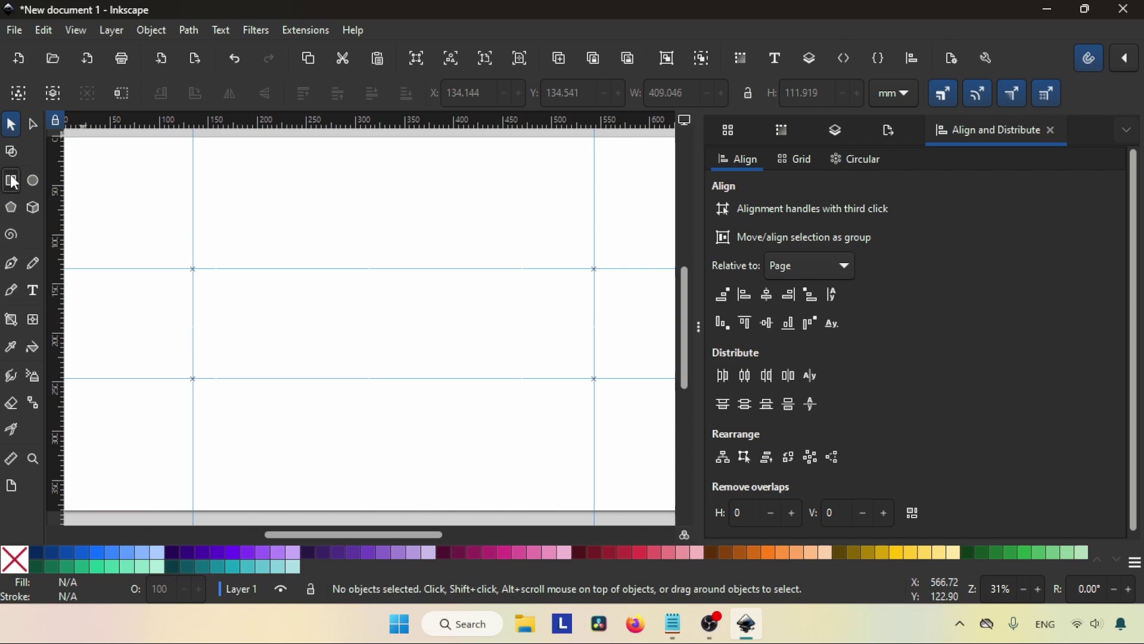
left_click_drag(193, 269, 594, 379)
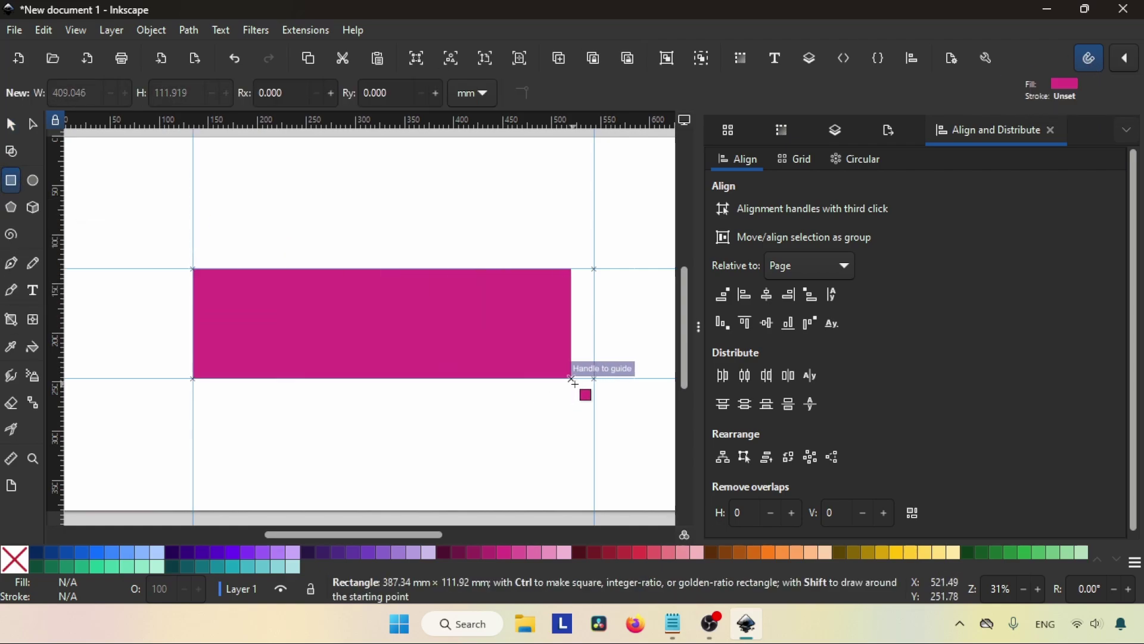
left_click(483, 94)
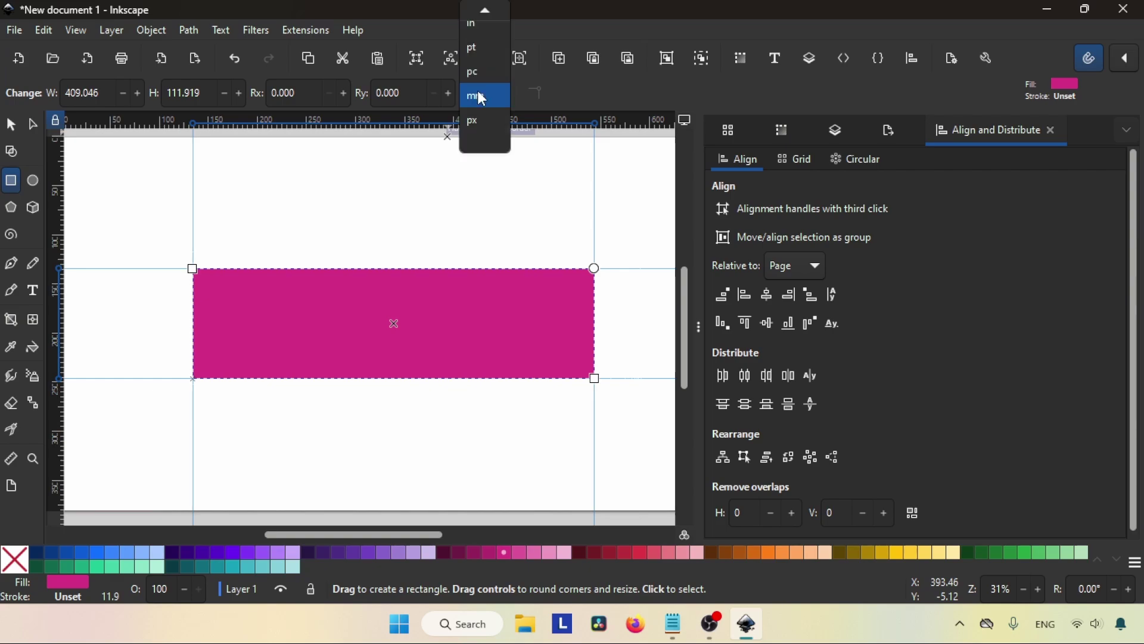
left_click(476, 123)
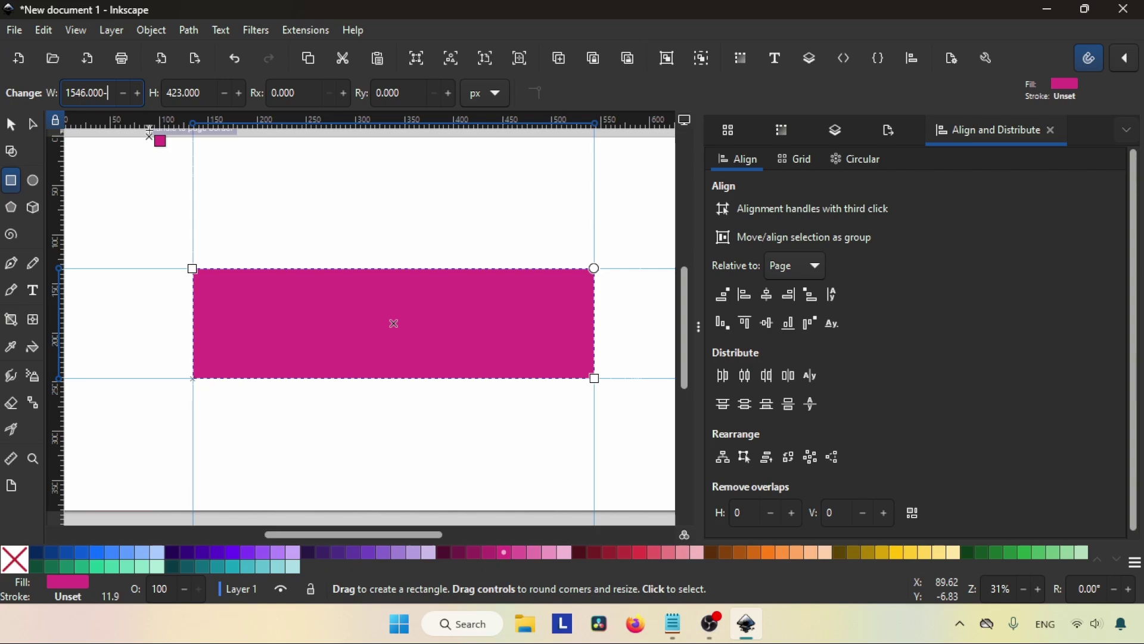
type("-50")
left_click(209, 93)
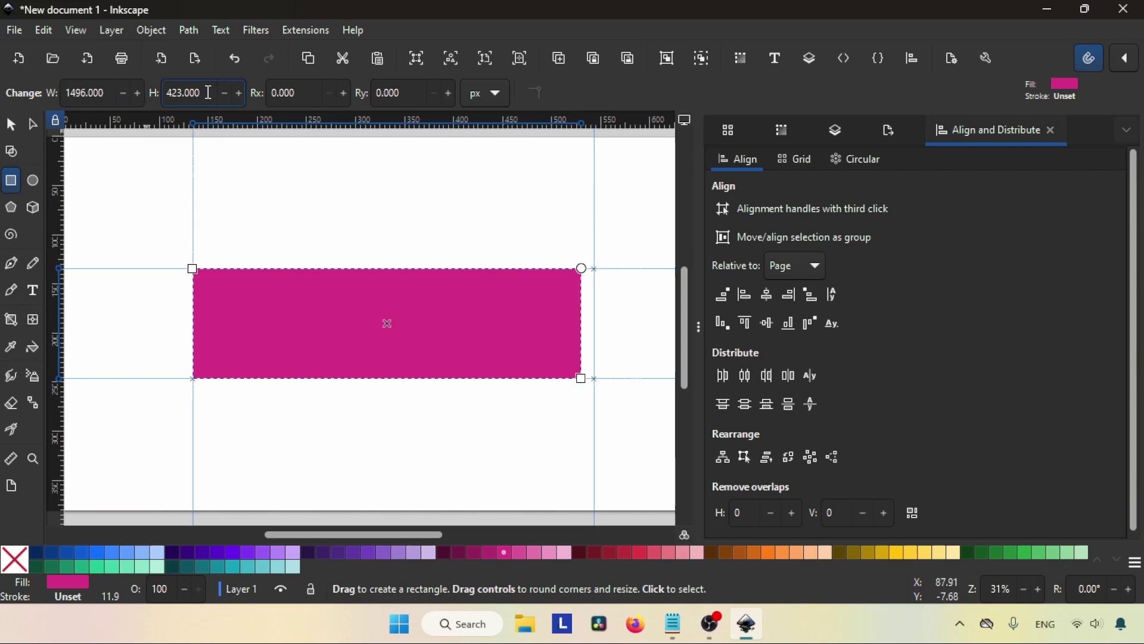
type("-50")
key("Return")
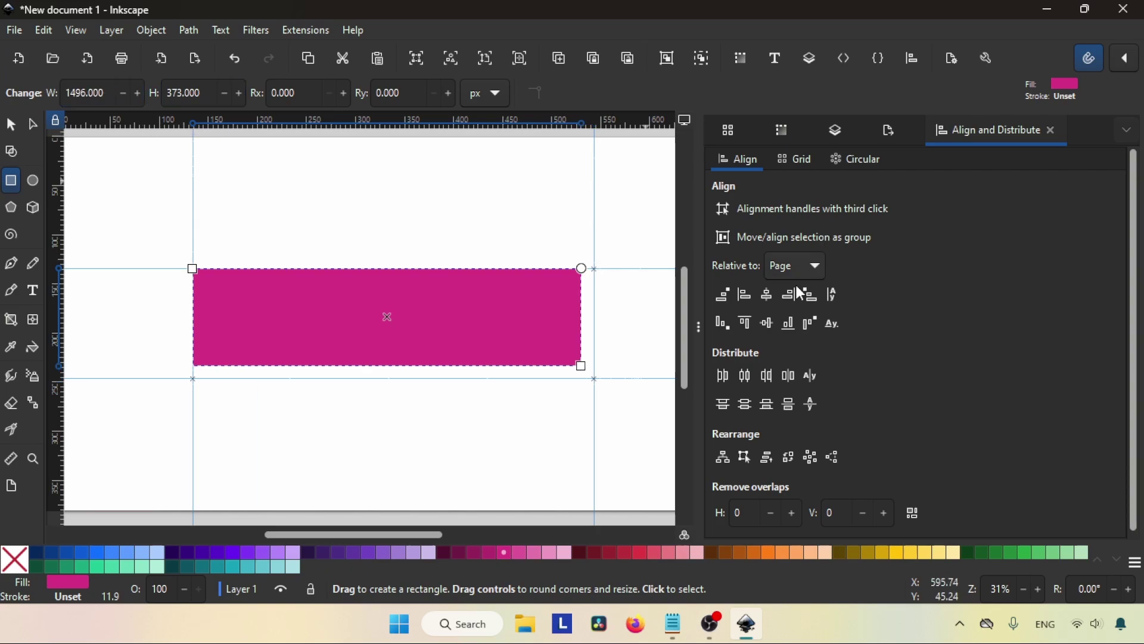
Centre the 1496 × 373 px rectangle on the page and convert it into guides.
left_click(769, 295)
left_click(773, 322)
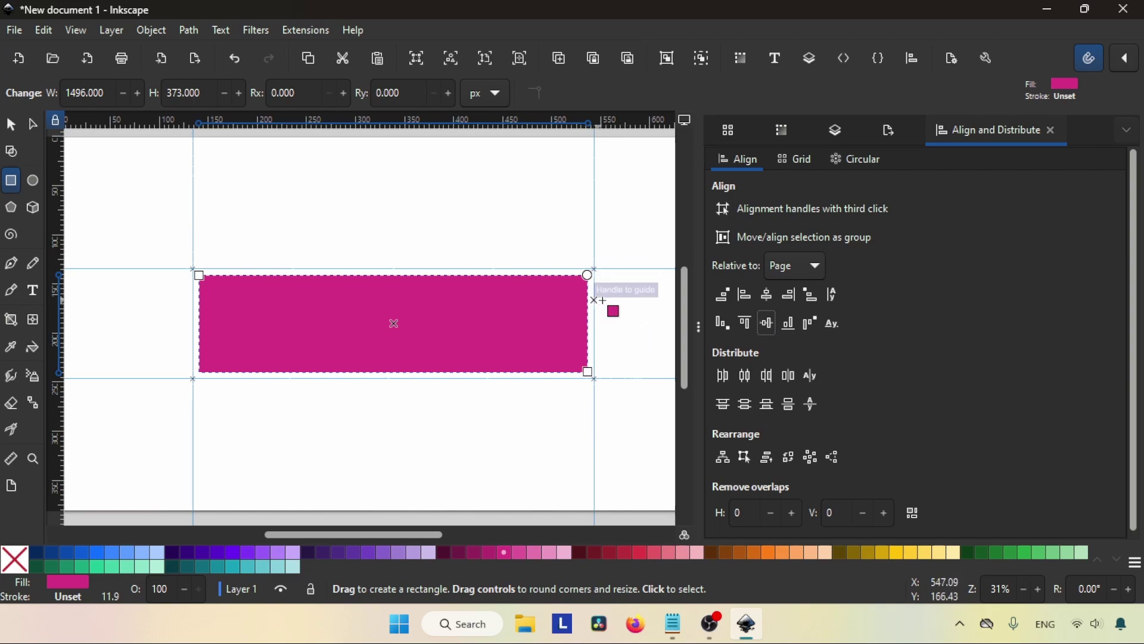
left_click(152, 30)
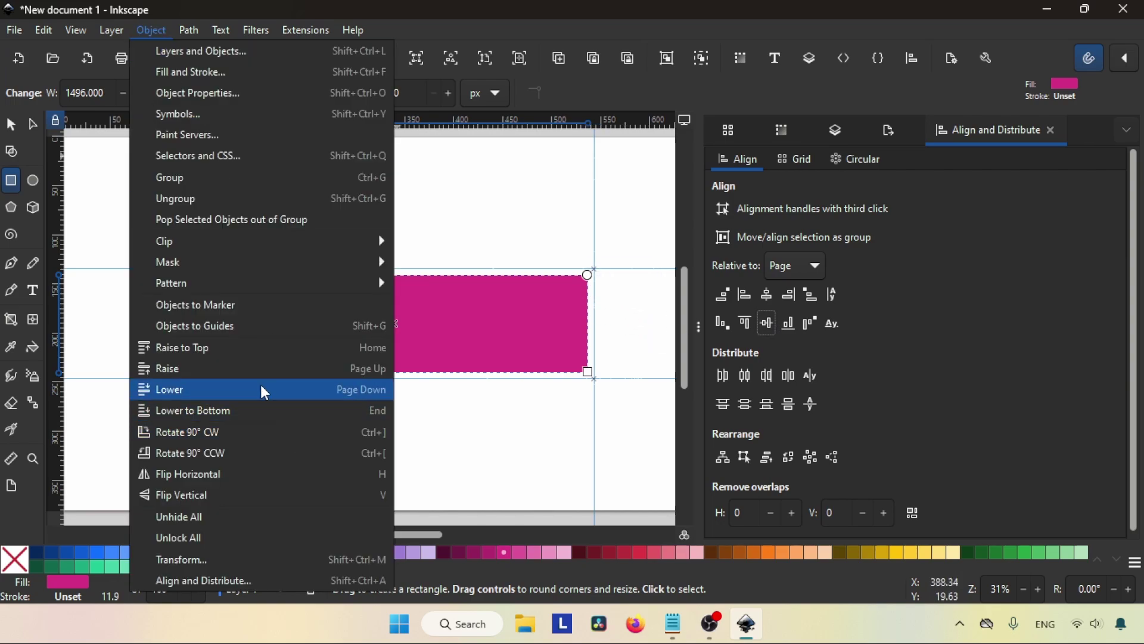
left_click(230, 332)
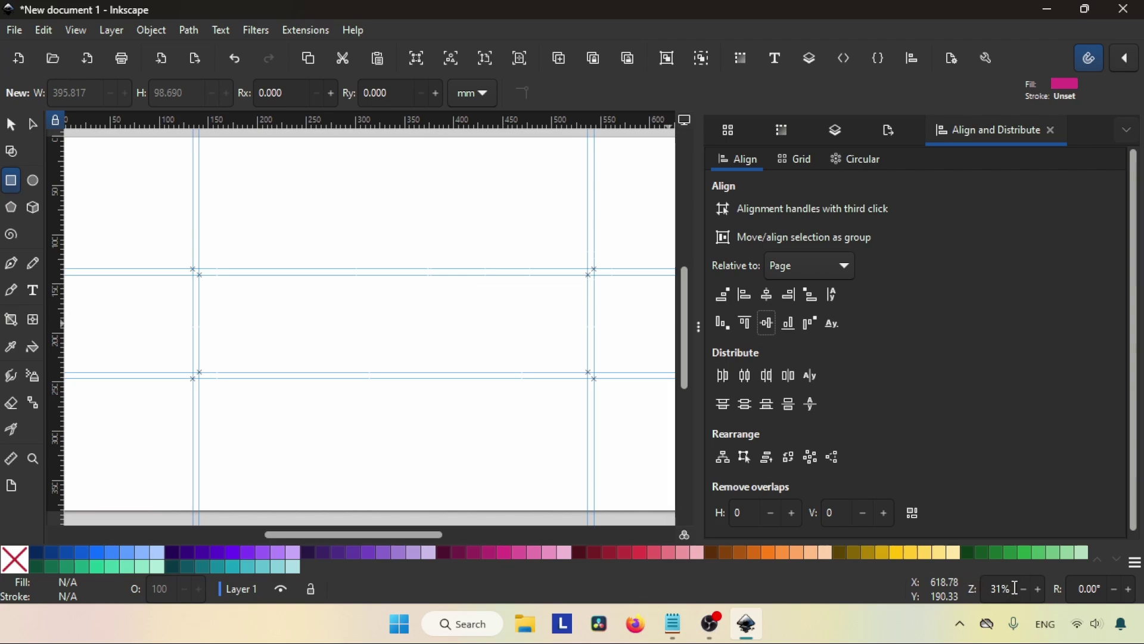
left_click(1025, 590)
Save the guided blank page as a template named 'Youtube'.
left_click_drag(696, 296, 806, 296)
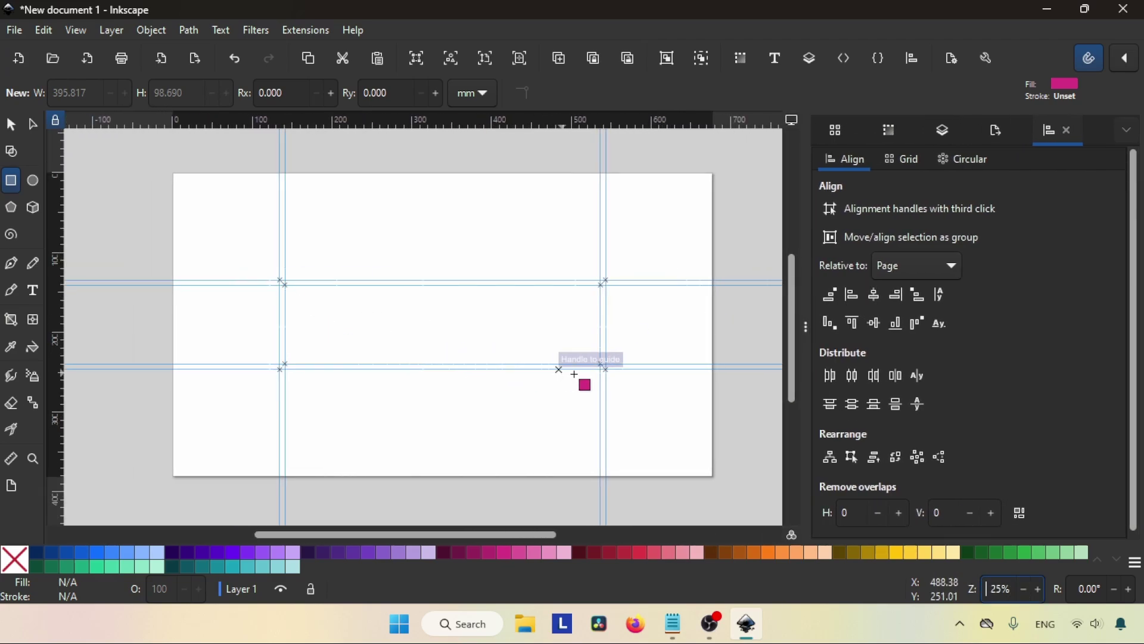
left_click(11, 125)
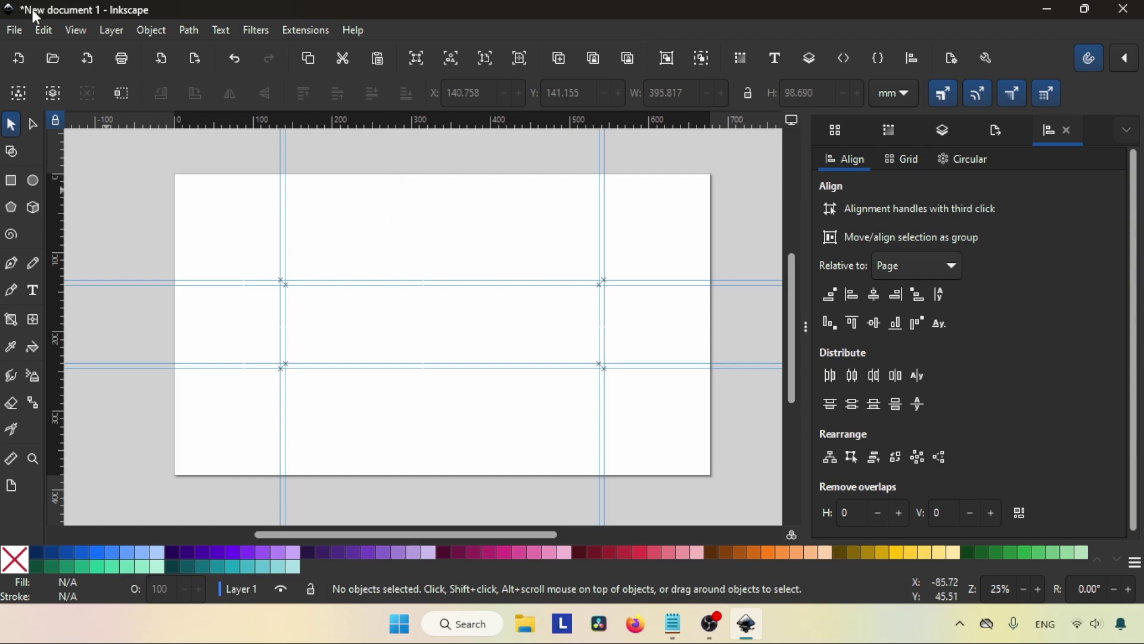
left_click(16, 33)
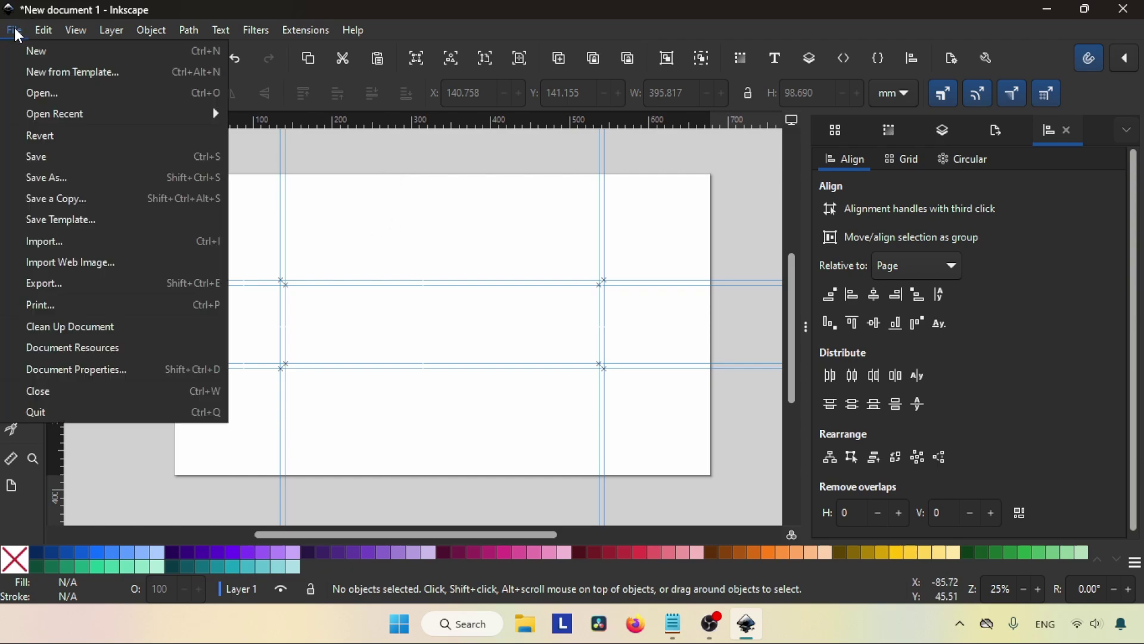
left_click(99, 218)
type("Youtube Banner")
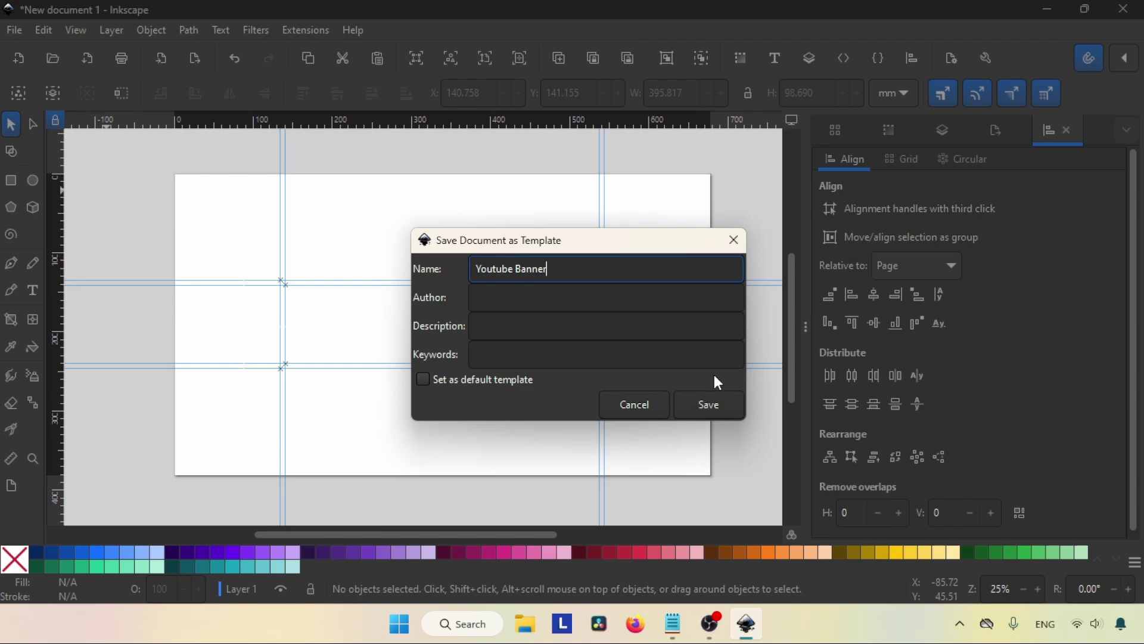
left_click(712, 407)
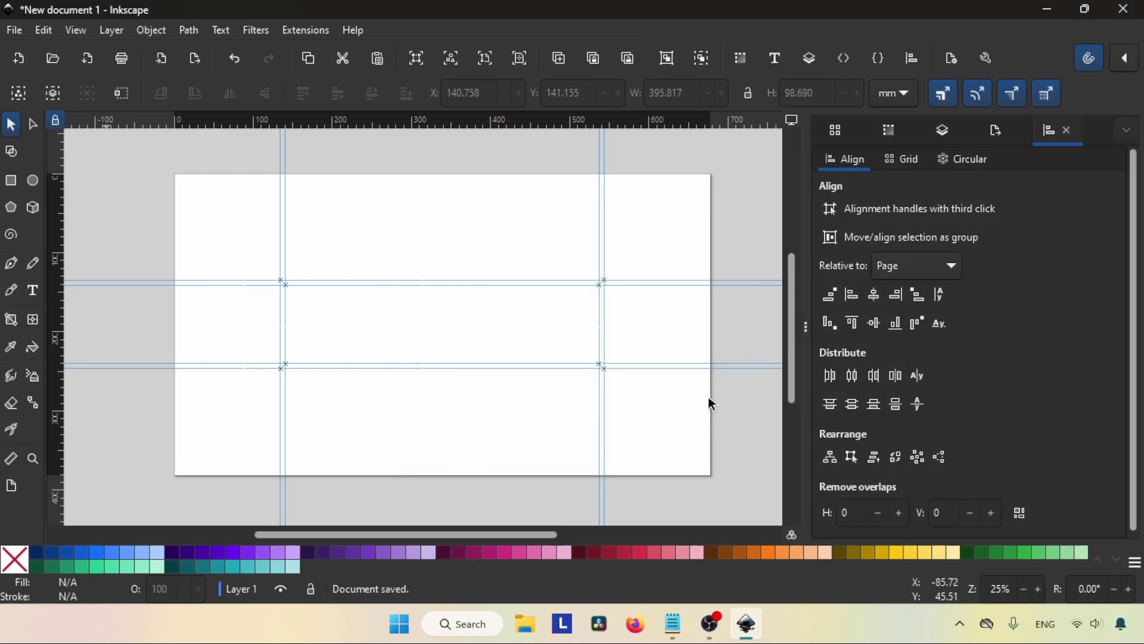
left_click(1038, 591)
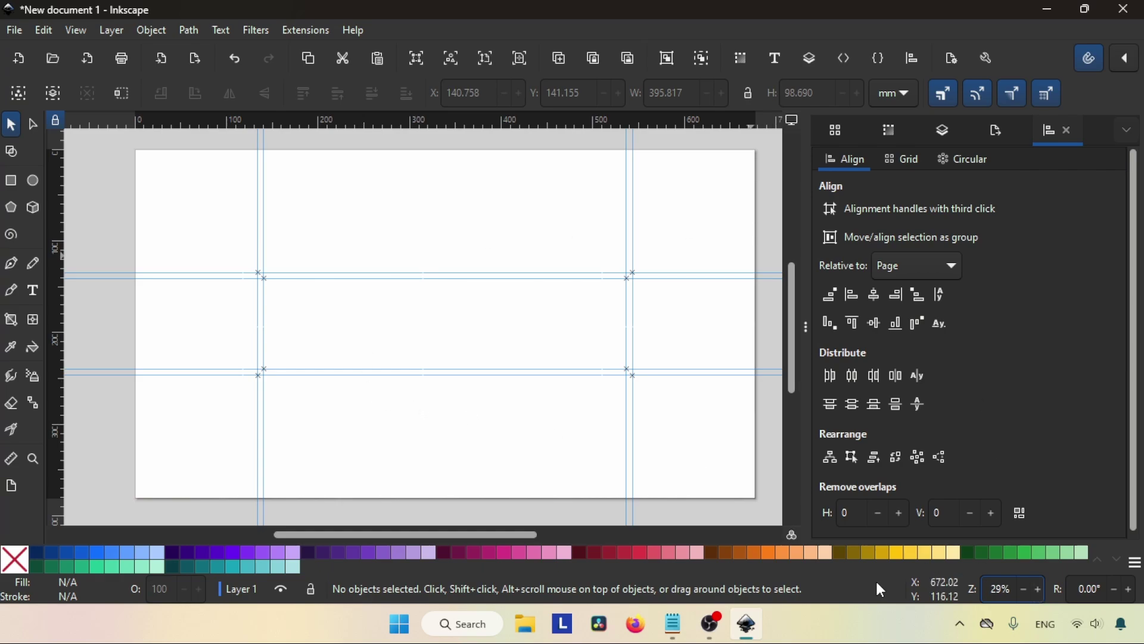
left_click(674, 624)
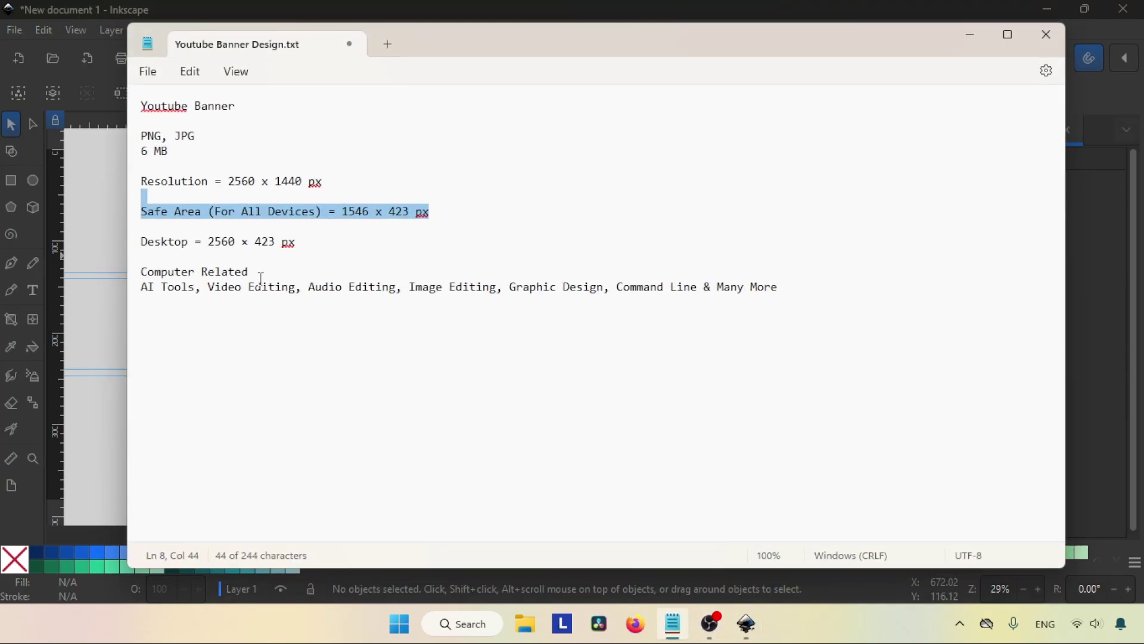
Add a 'Computer Related' text heading in the middle of the page.
left_click_drag(257, 271, 101, 272)
key("alt+Tab")
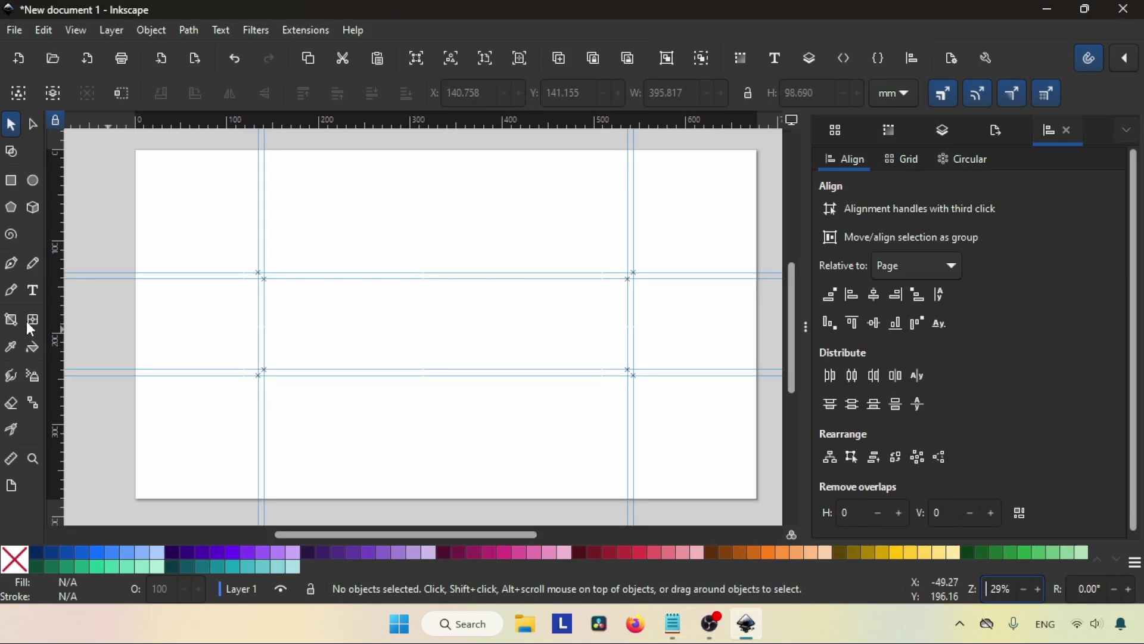
left_click(33, 292)
left_click_drag(264, 278, 470, 322)
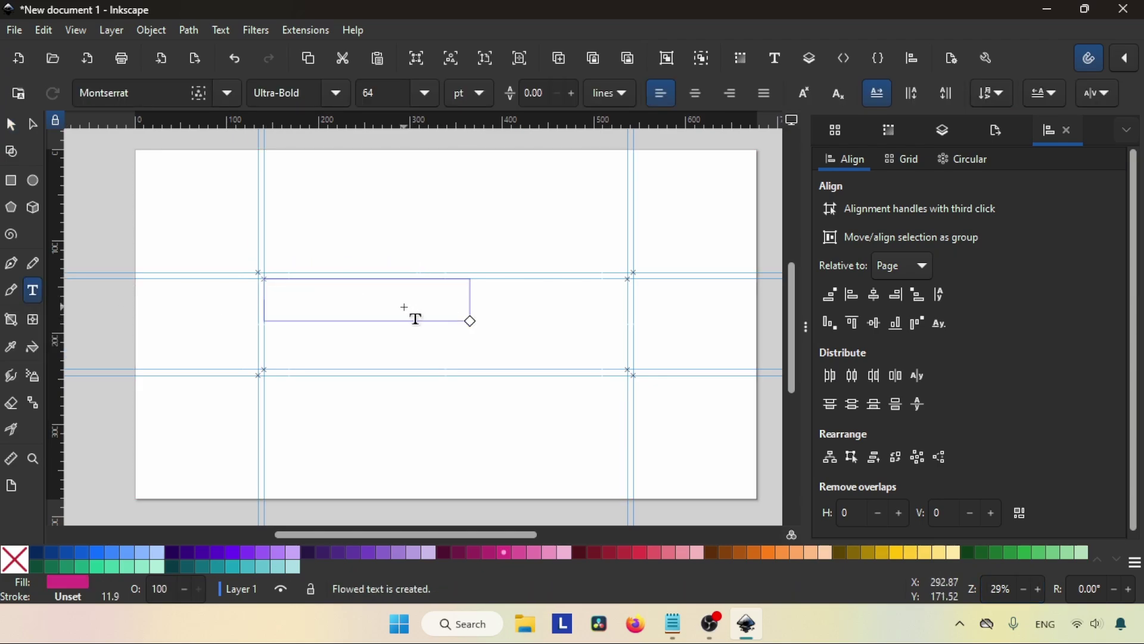
type("Computer Related")
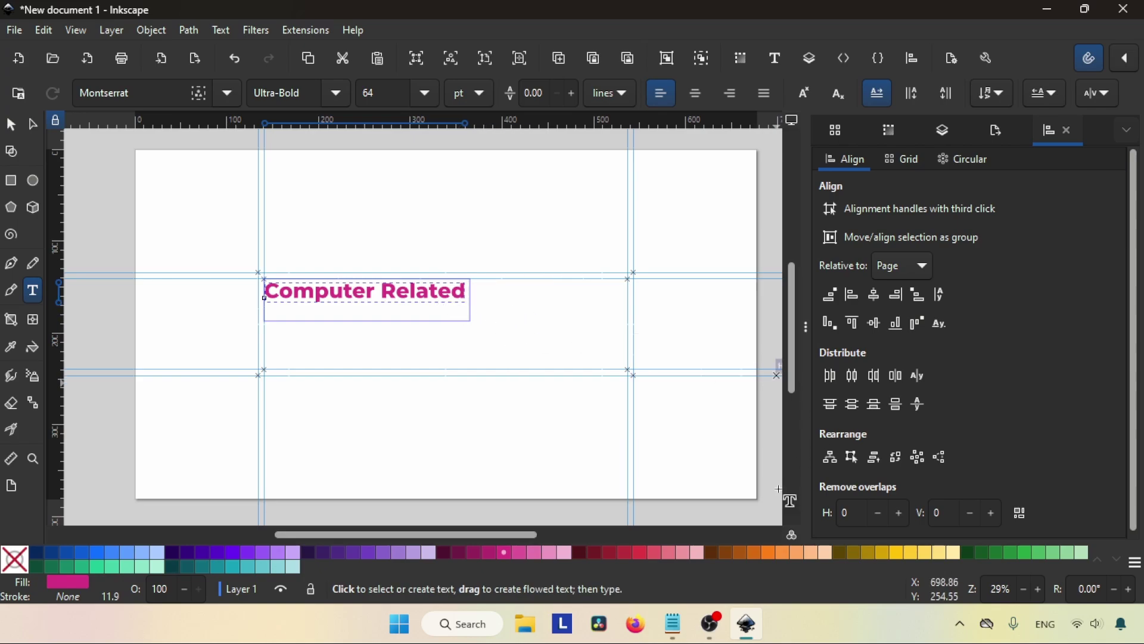
Paste the topics line from the notes into a second text frame below the heading.
left_click(675, 630)
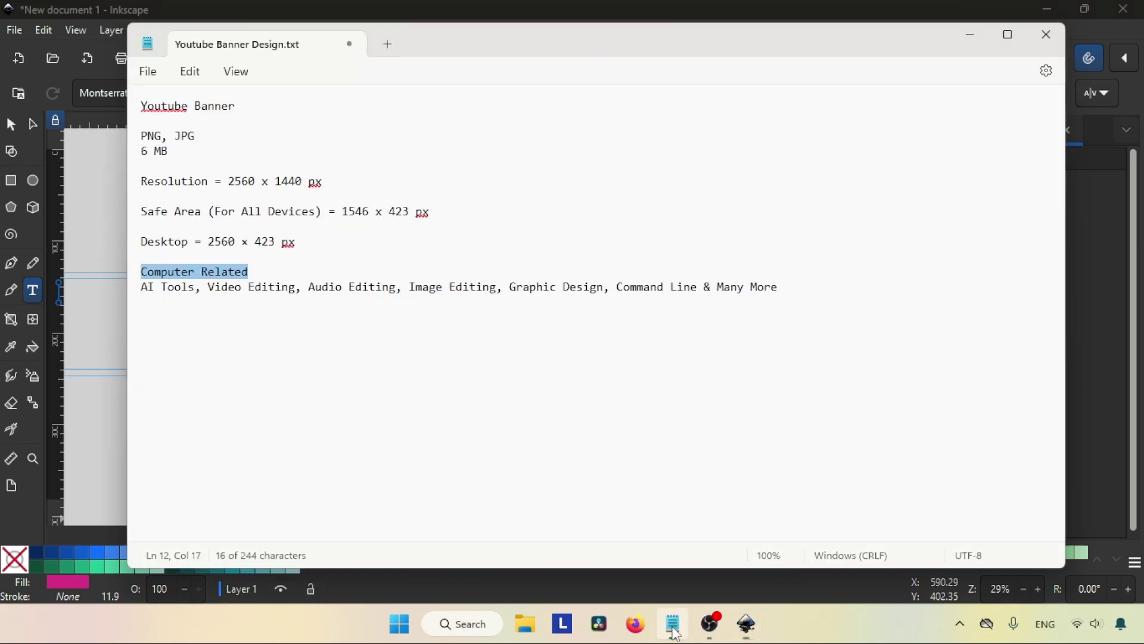
left_click_drag(779, 287, 141, 298)
key("ctrl+c")
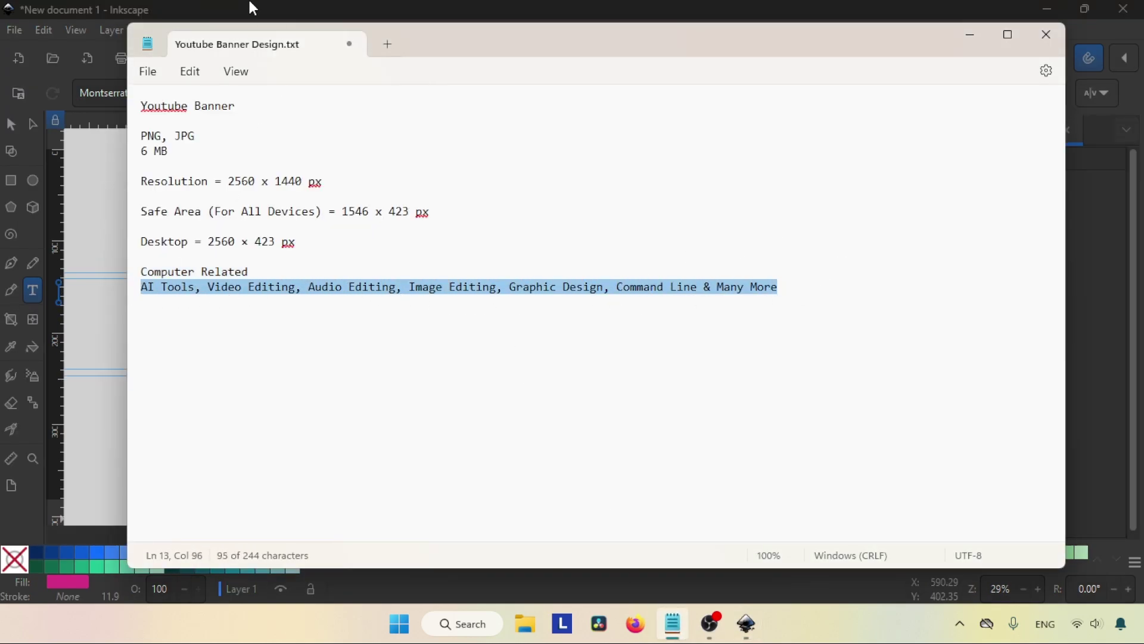
left_click(272, 8)
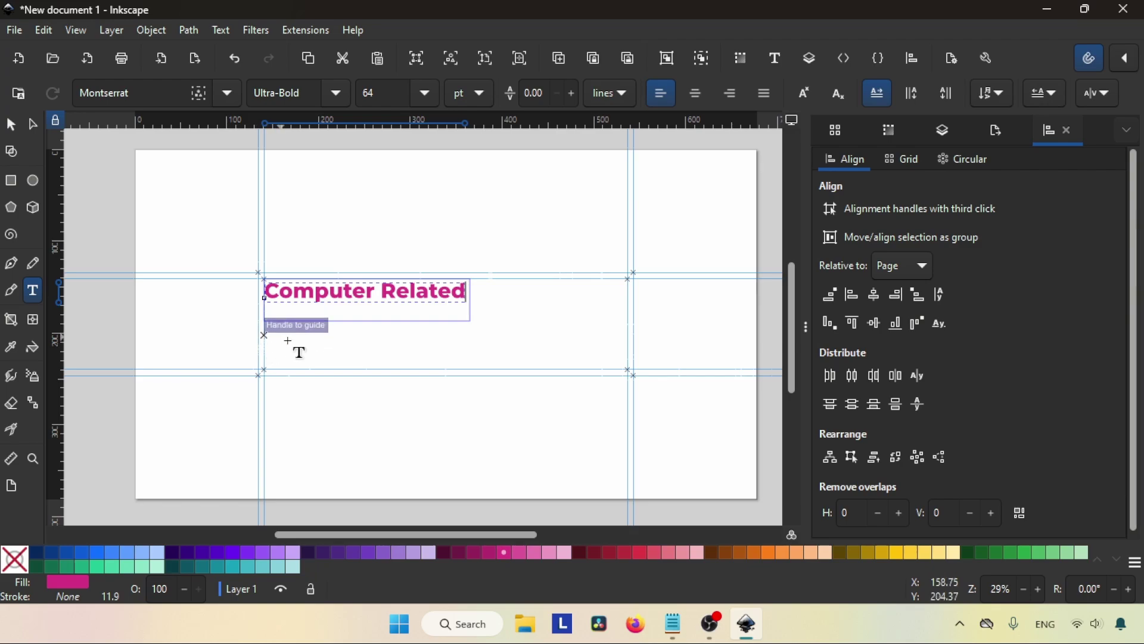
left_click_drag(264, 332, 669, 412)
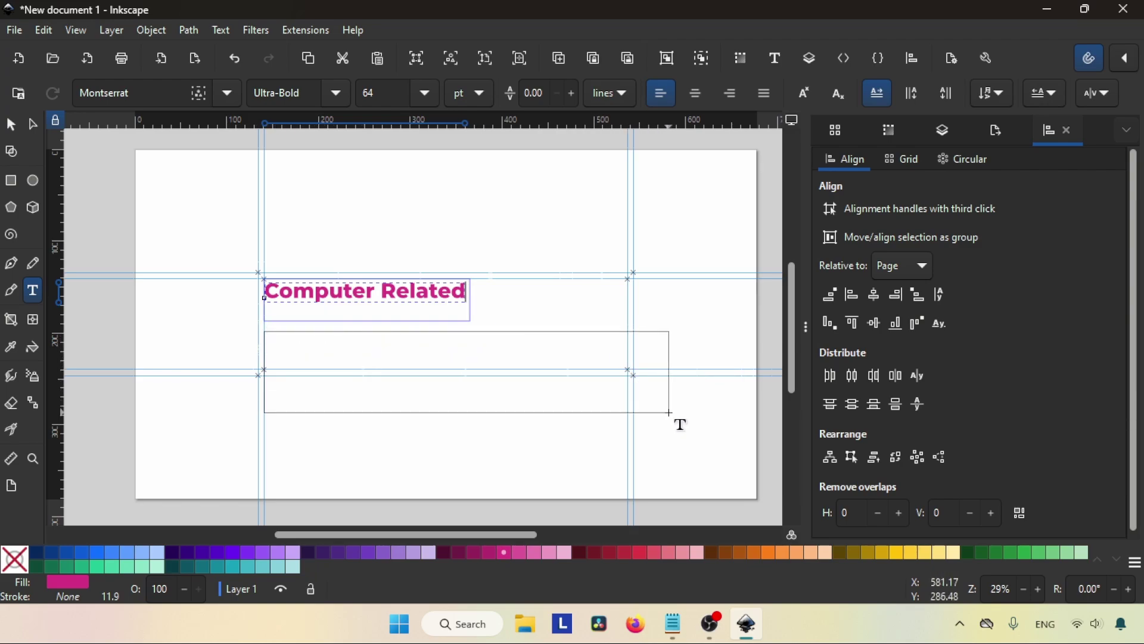
key("ctrl+v")
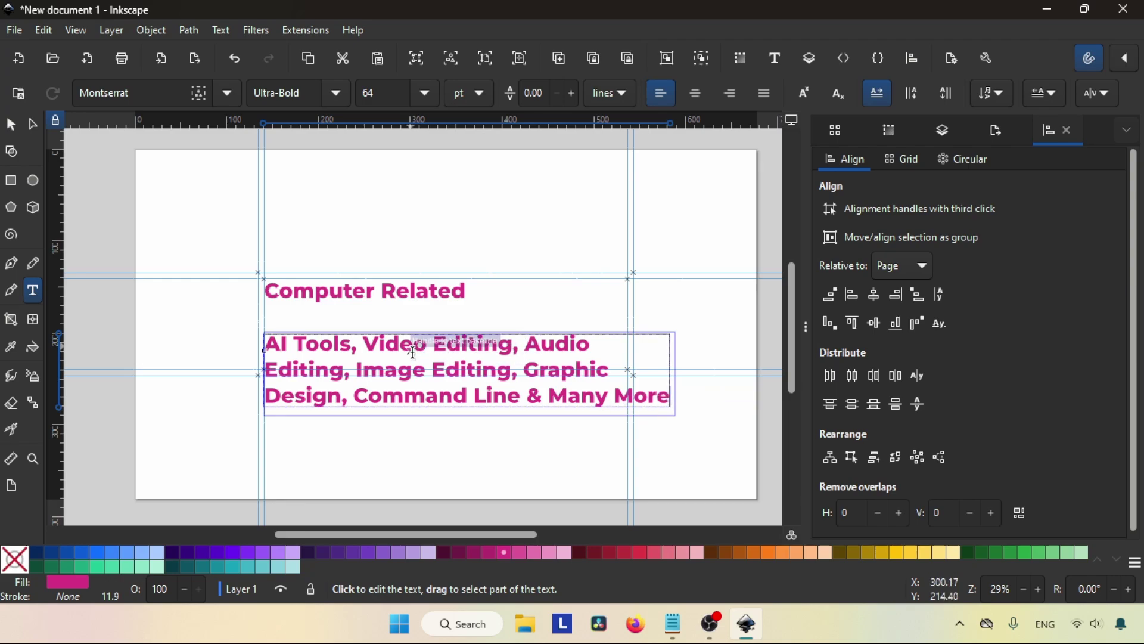
key("ctrl+a")
Set the subtitle font size to 36 and move it up under the heading.
left_click(425, 97)
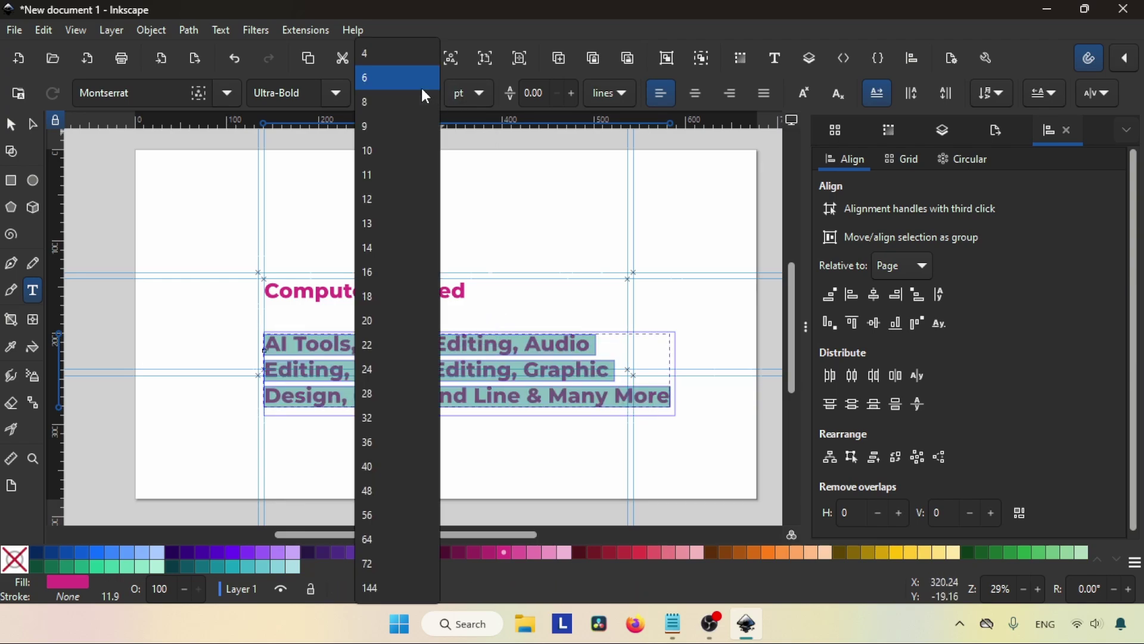
left_click(378, 424)
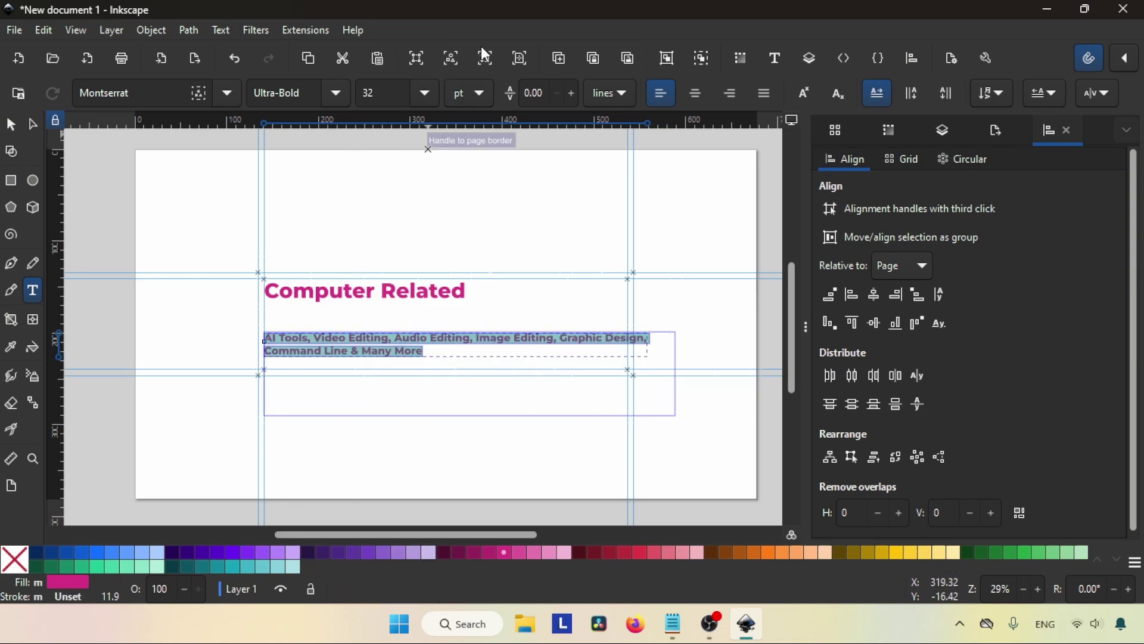
left_click(426, 93)
left_click(378, 468)
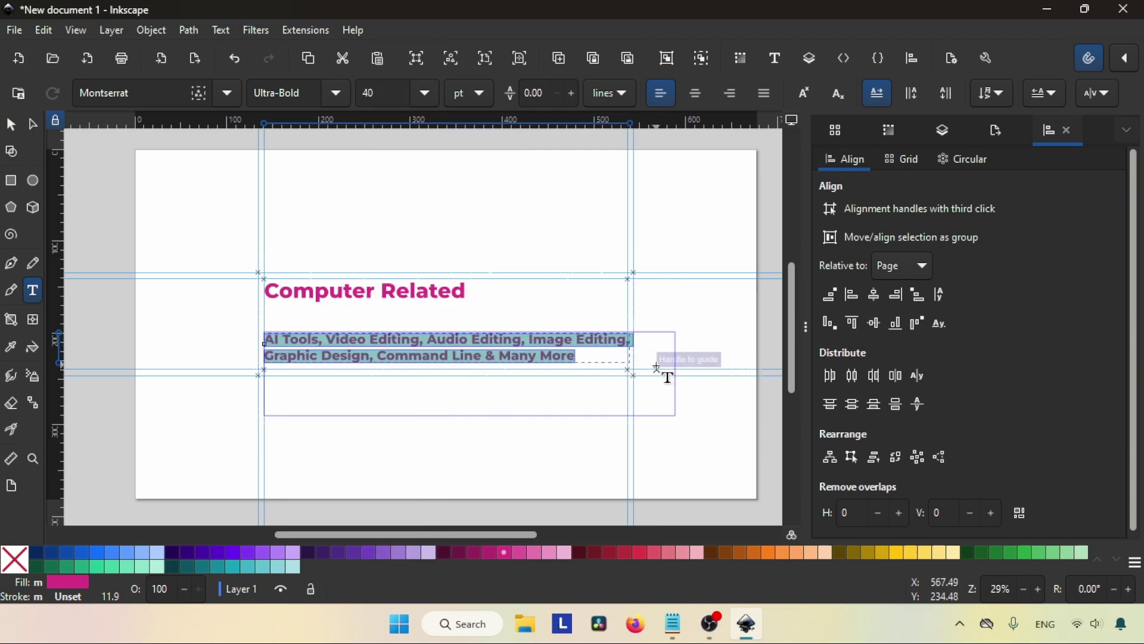
left_click(420, 95)
left_click(394, 442)
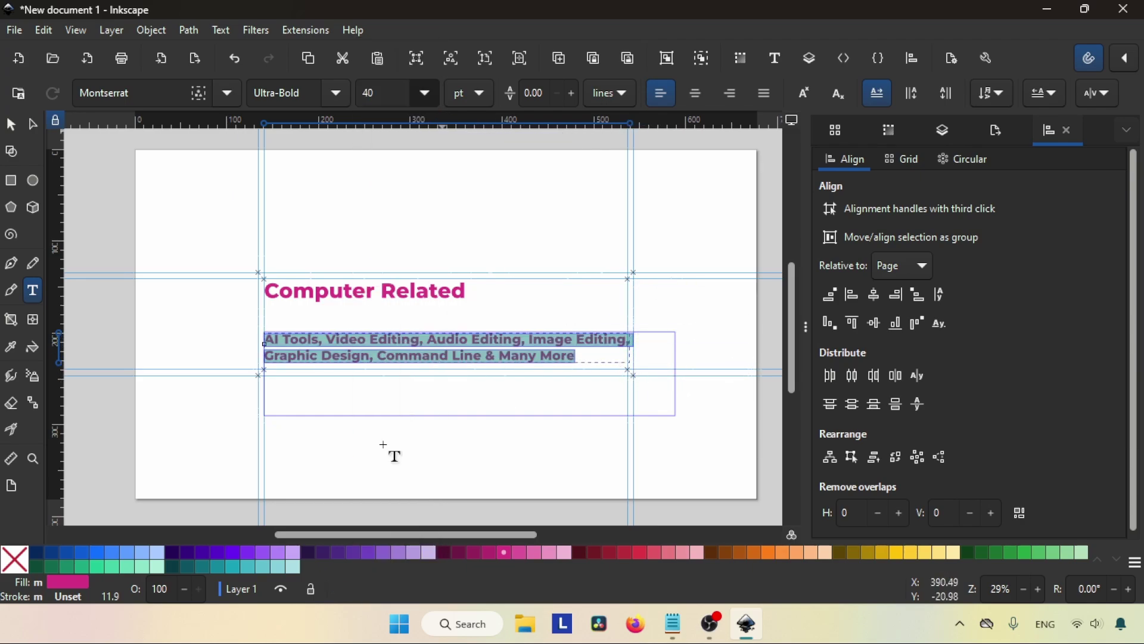
left_click(600, 347)
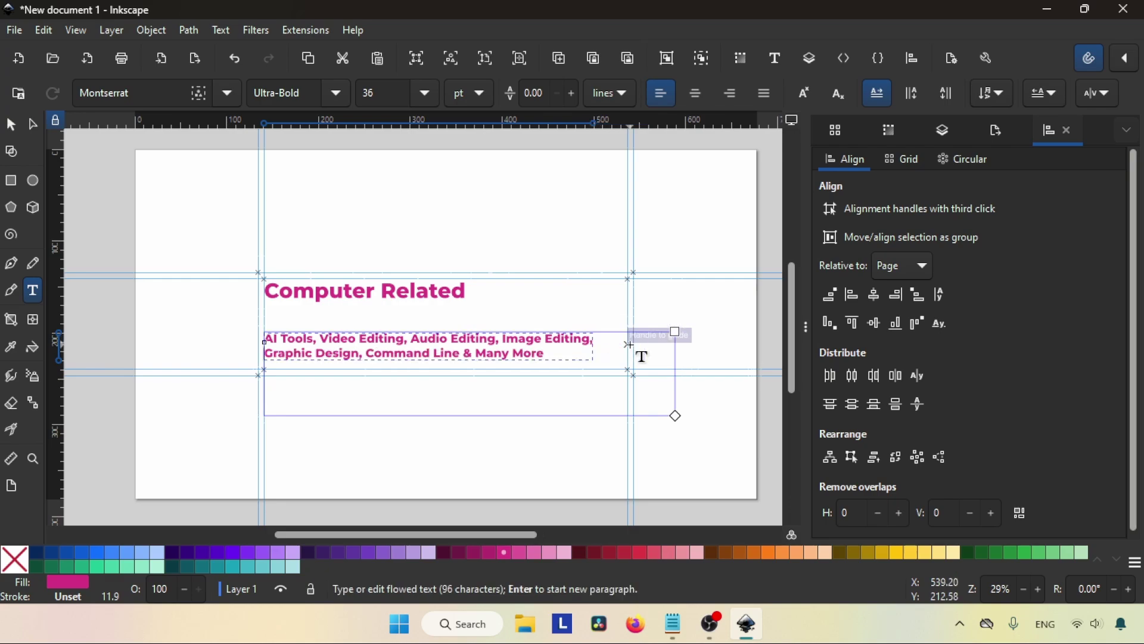
left_click(11, 126)
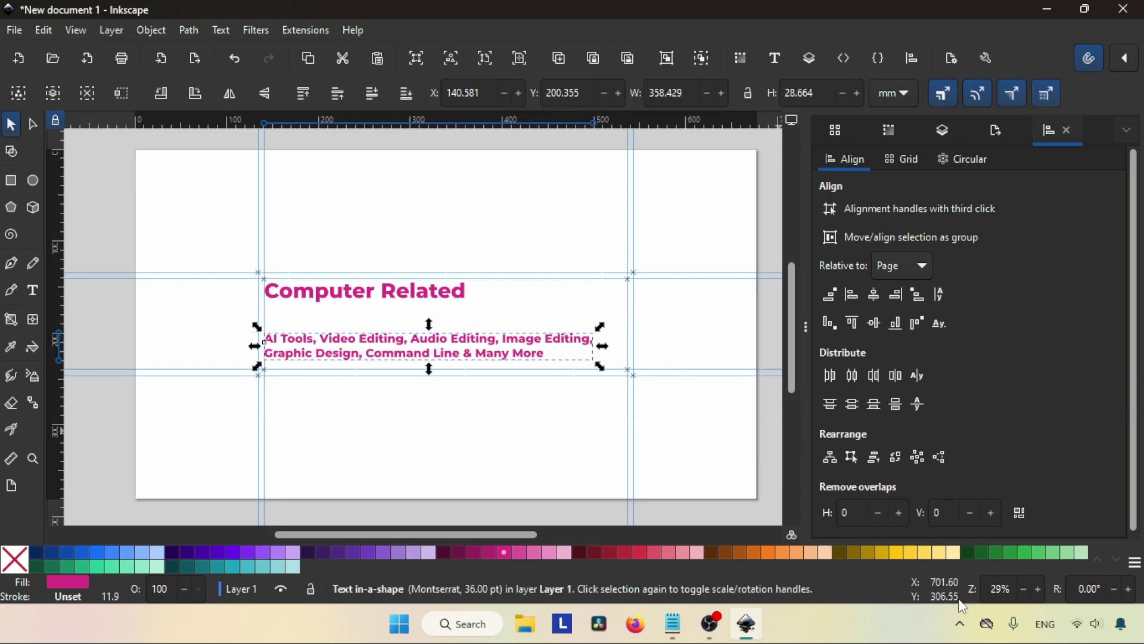
left_click(1039, 589)
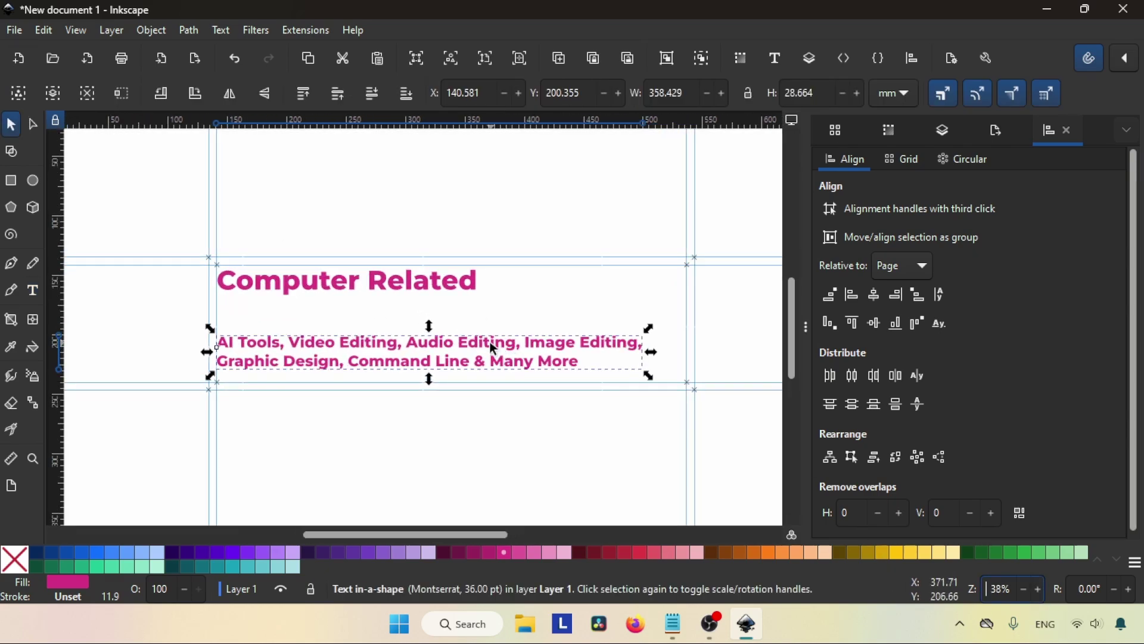
left_click_drag(493, 348, 497, 311)
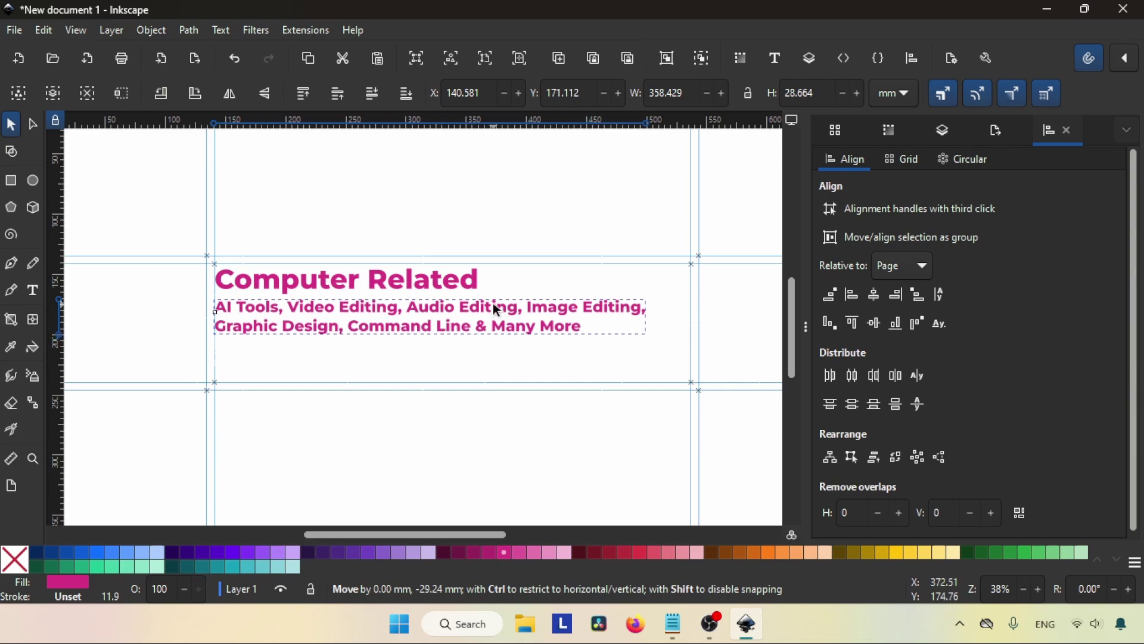
Change the subtitle font weight to Semi-Bold.
double_click(497, 310)
key("ctrl+a")
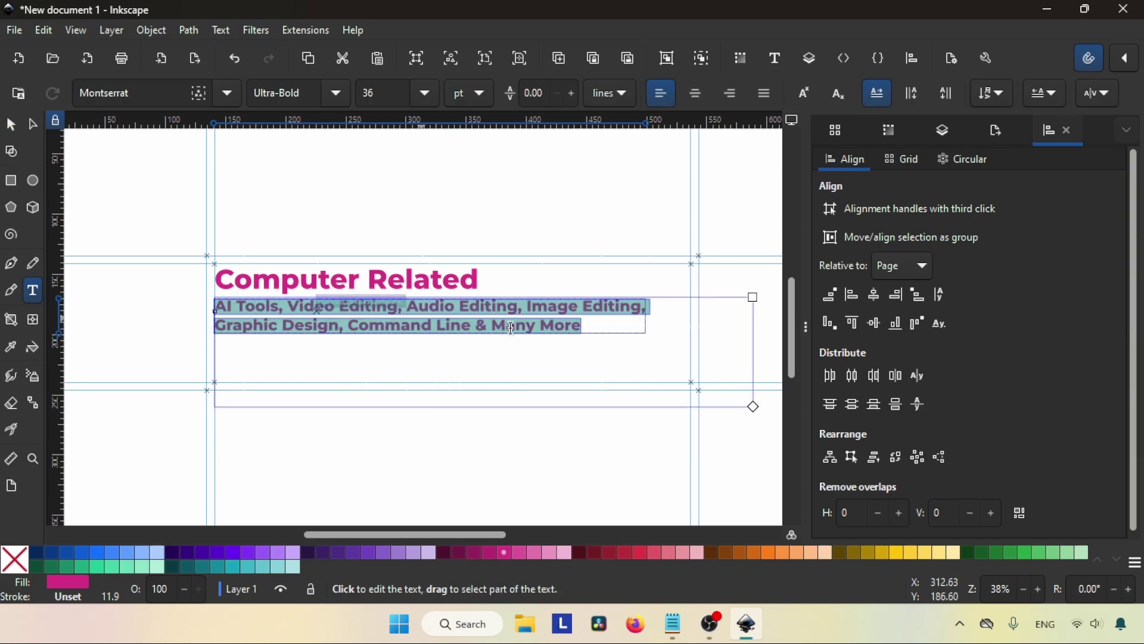
left_click(333, 98)
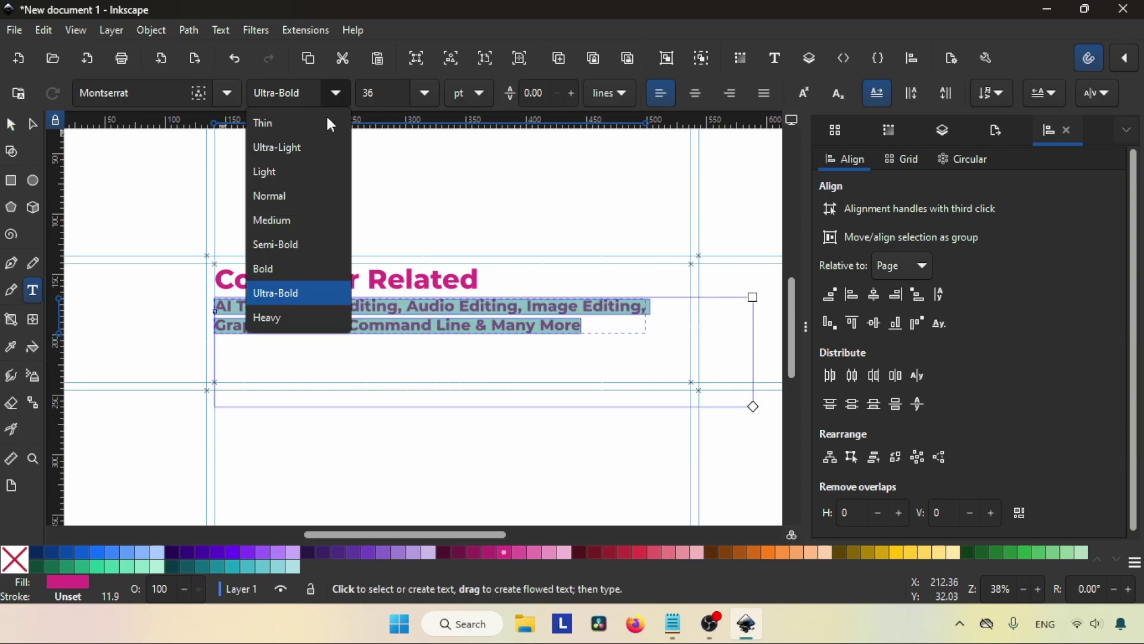
left_click(268, 217)
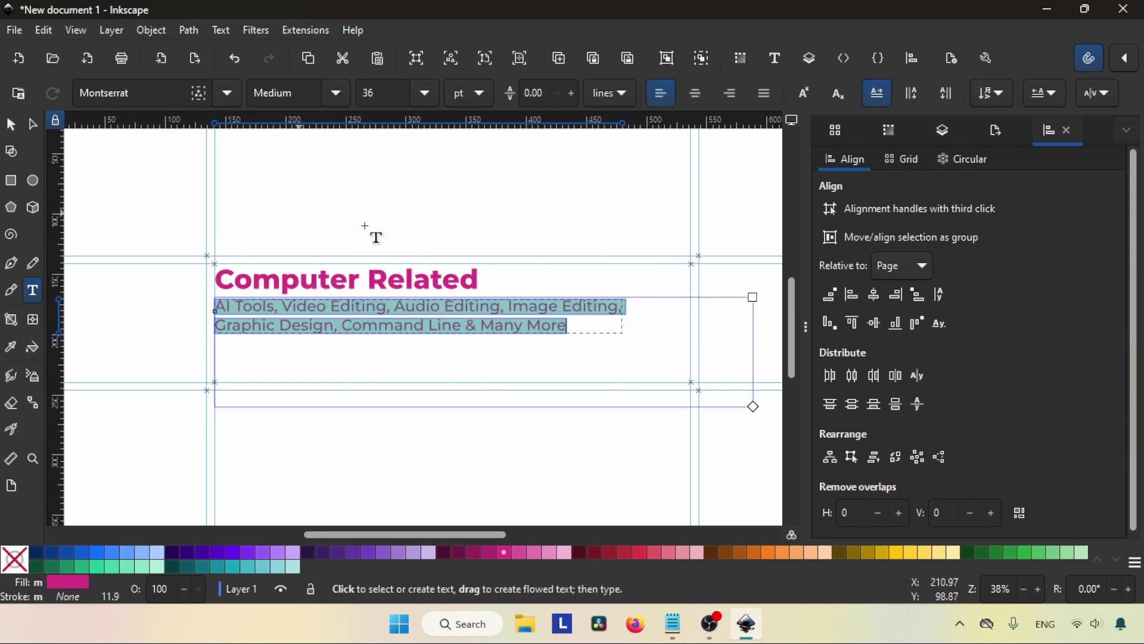
left_click(330, 95)
left_click(292, 245)
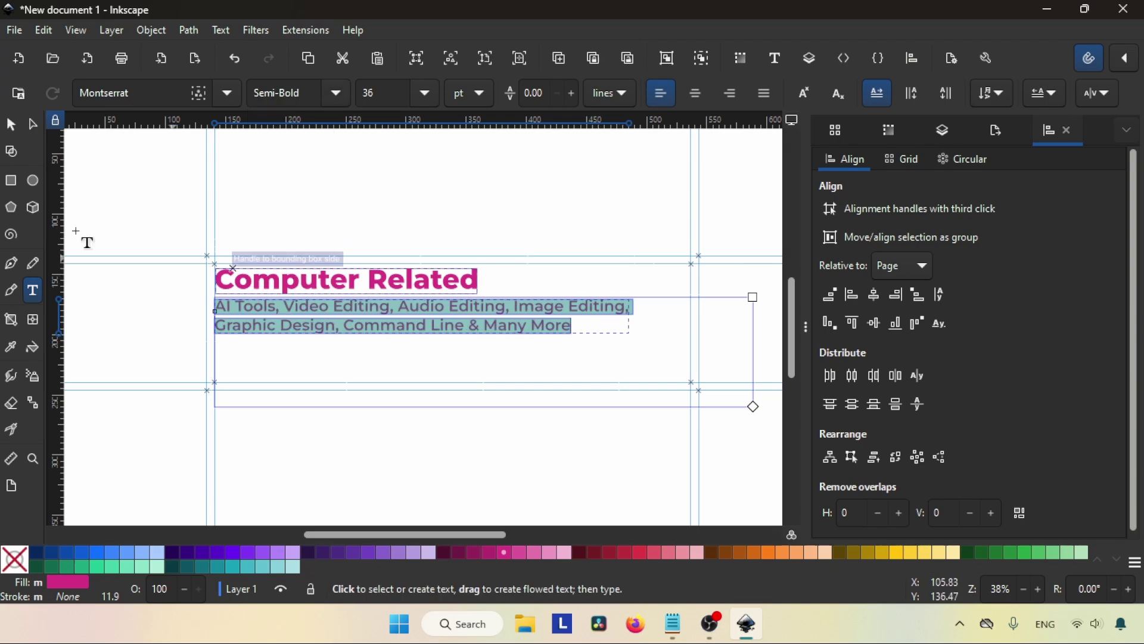
Nudge the heading and subtitle upward so they sit close together inside the guides.
left_click(12, 124)
left_click(368, 189)
left_click_drag(516, 294, 84, 222)
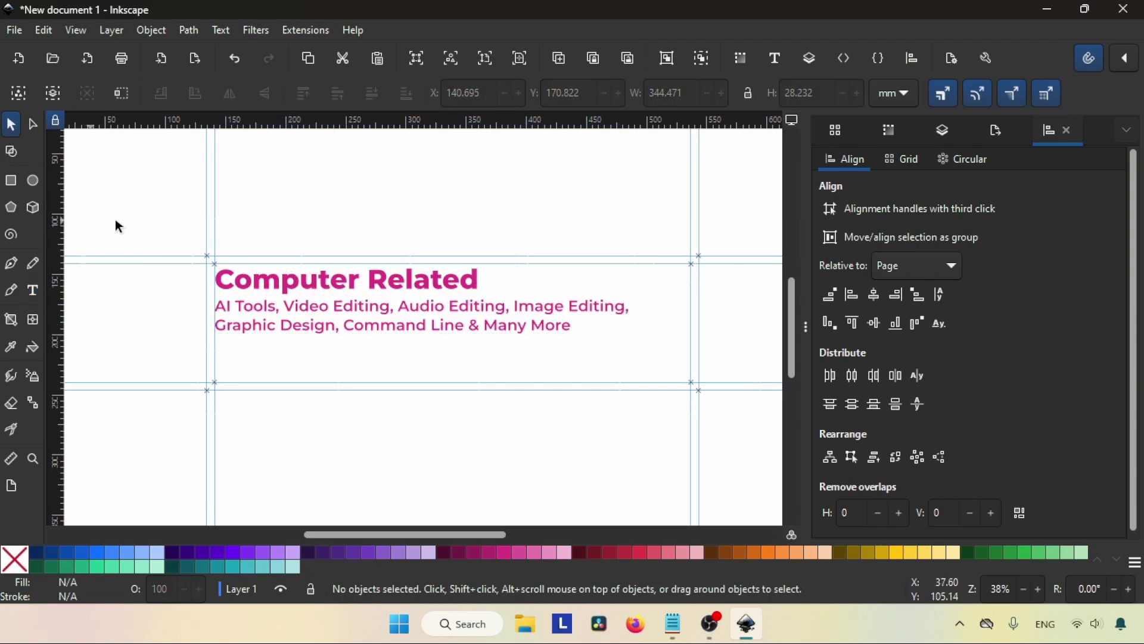
left_click(405, 283)
left_click_drag(349, 284, 339, 275)
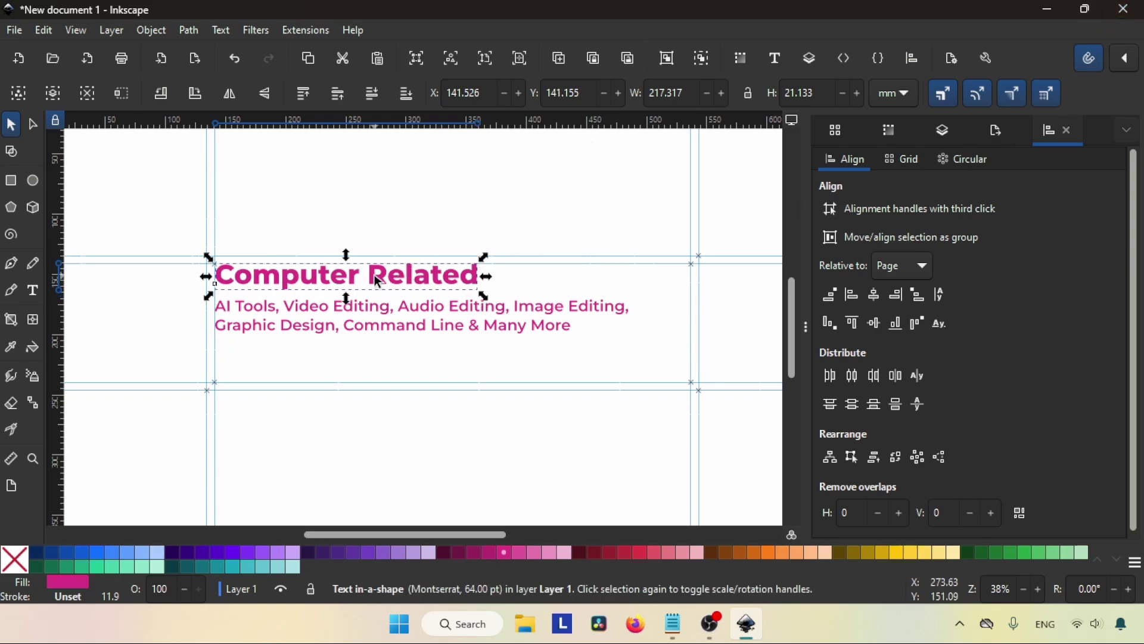
left_click(275, 355)
left_click(299, 324)
left_click_drag(298, 324, 299, 301)
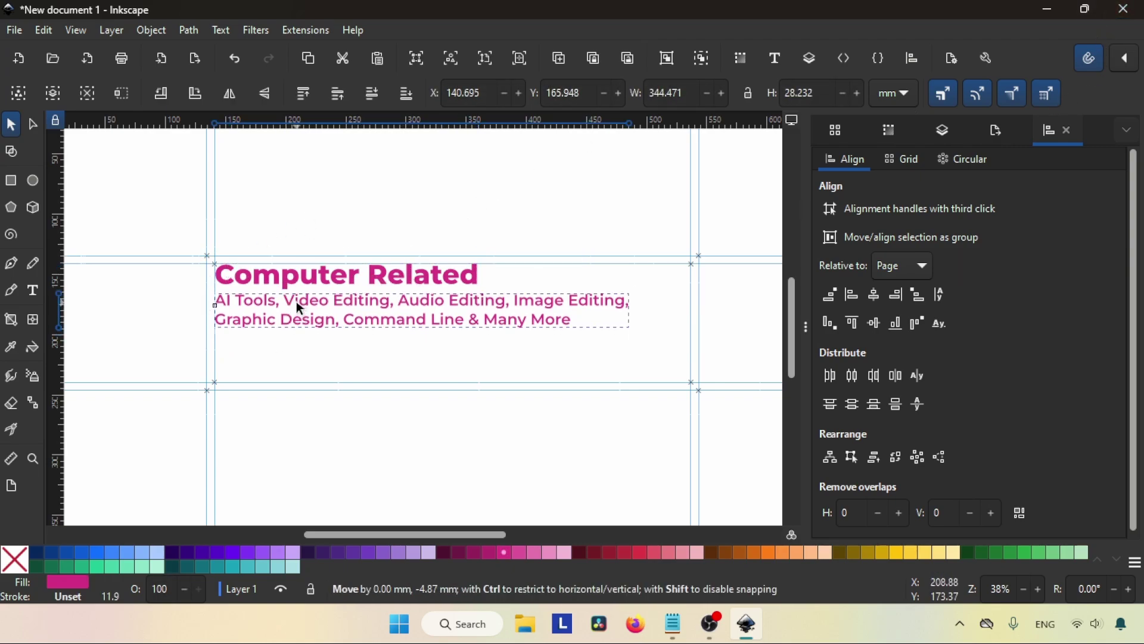
key("Escape")
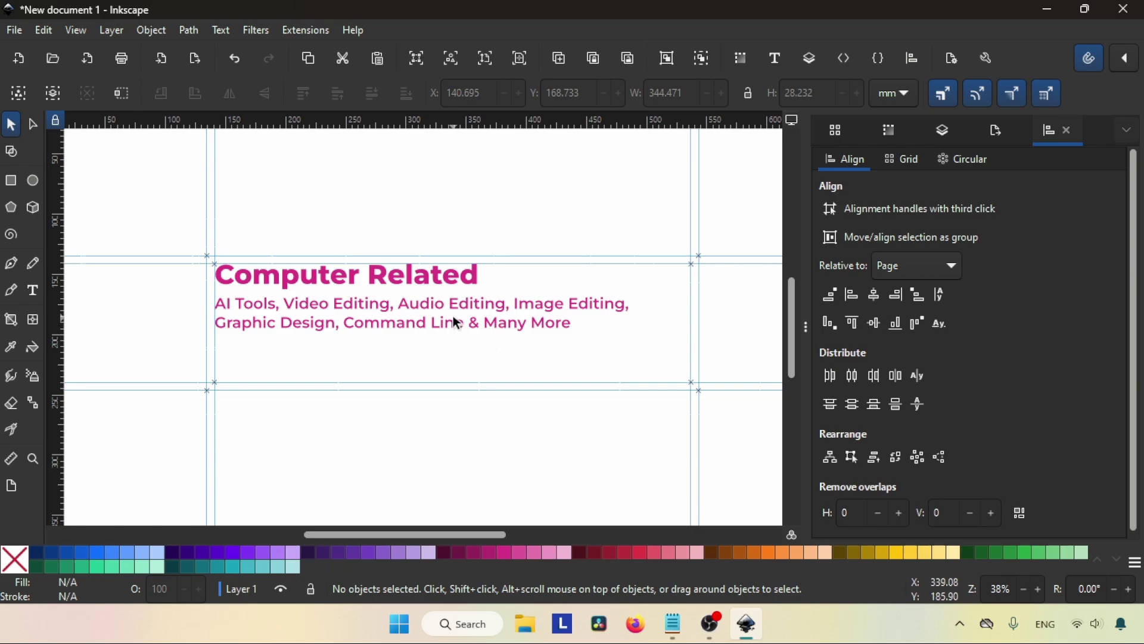
Draw a rectangle covering the whole page and drag a linear gradient across it.
scroll(457, 324, "down", 1)
scroll(457, 323, "down", 1)
left_click(10, 181)
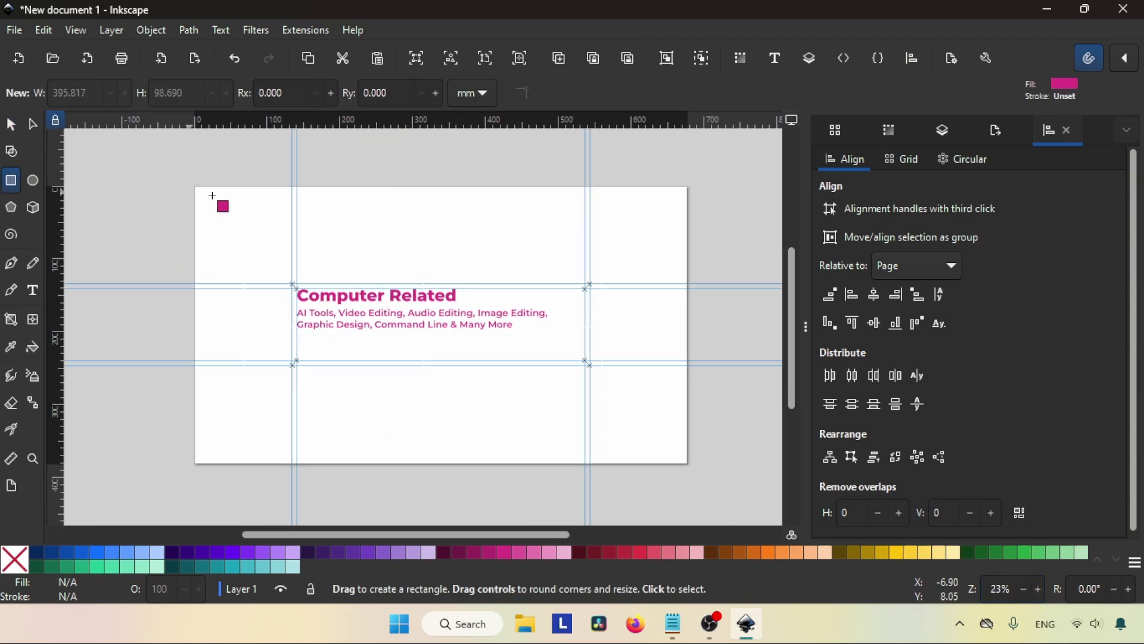
left_click_drag(162, 168, 720, 476)
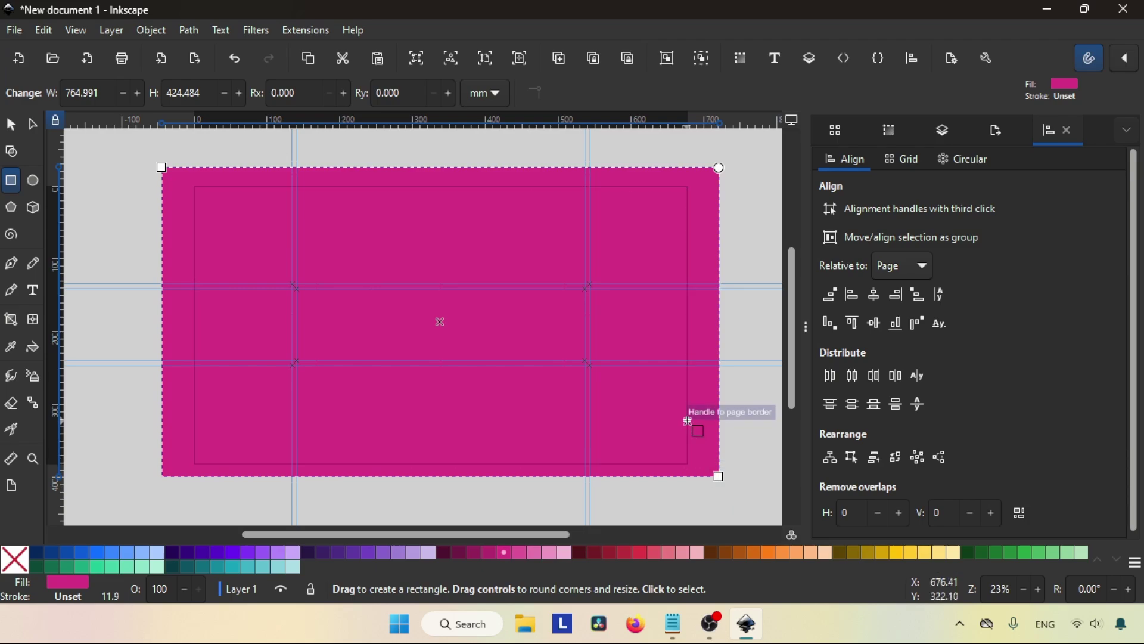
left_click(11, 319)
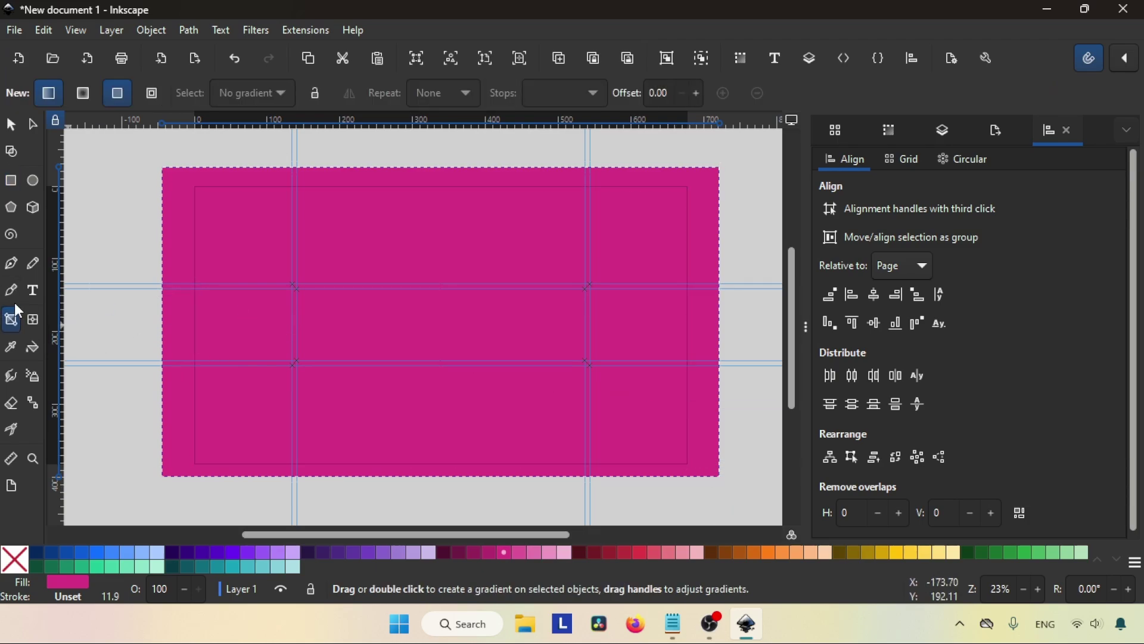
mouse_move(194, 384)
left_mouse_down()
mouse_move(633, 288)
mouse_move(750, 224)
left_mouse_up()
In Fill and Stroke, make the gradient end stop opaque and set the fill to dark purple.
left_click(152, 30)
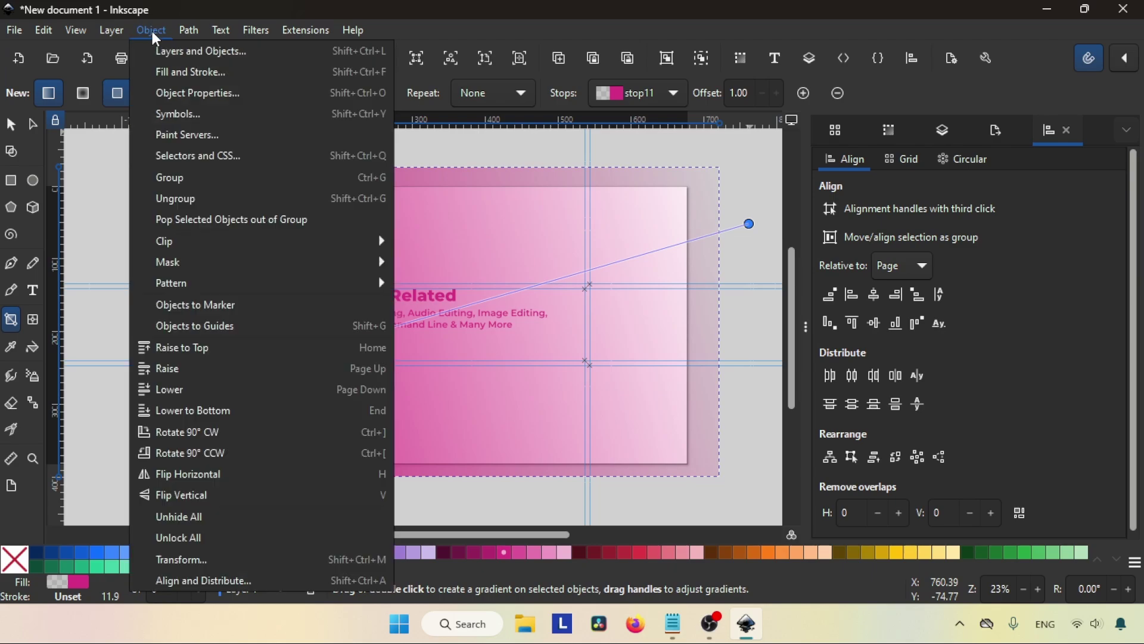
left_click(195, 79)
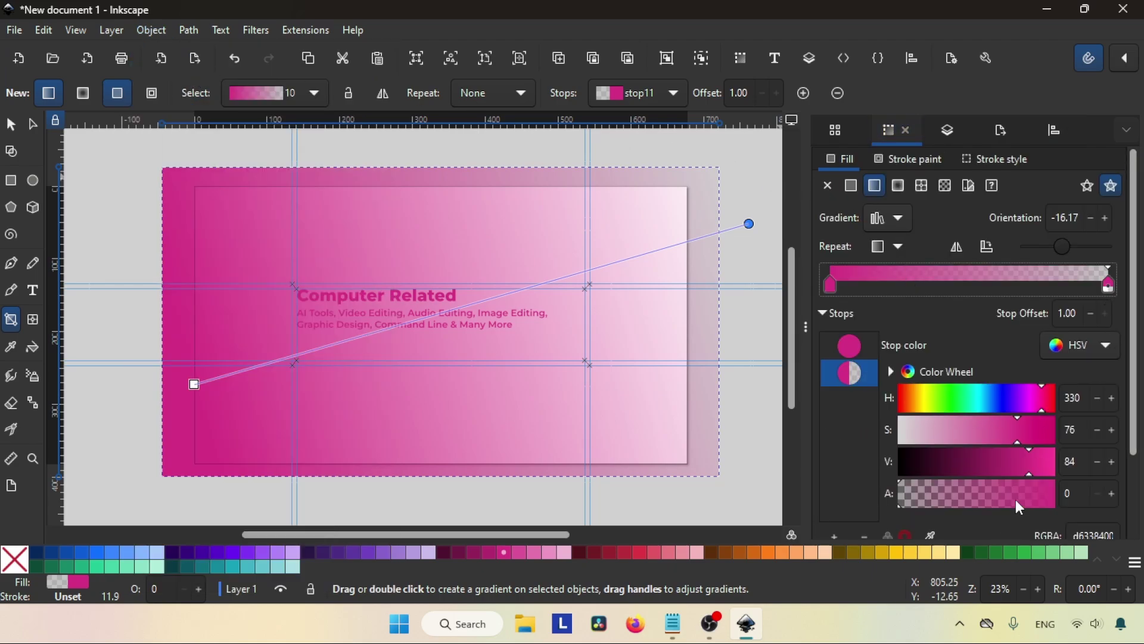
left_click_drag(932, 500, 1070, 504)
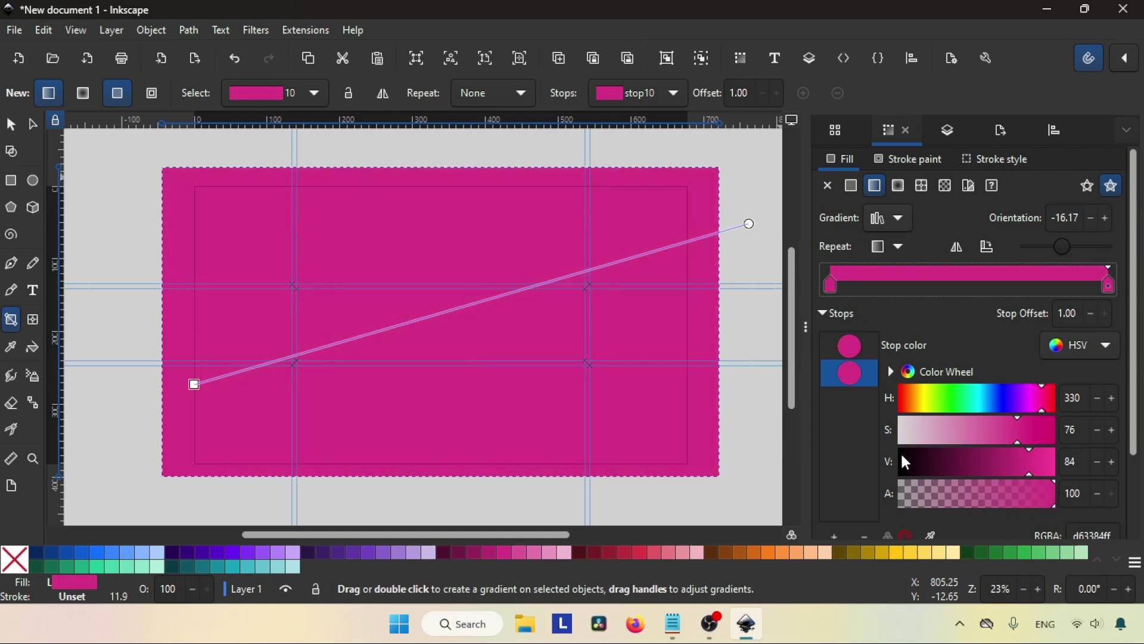
left_click(311, 554)
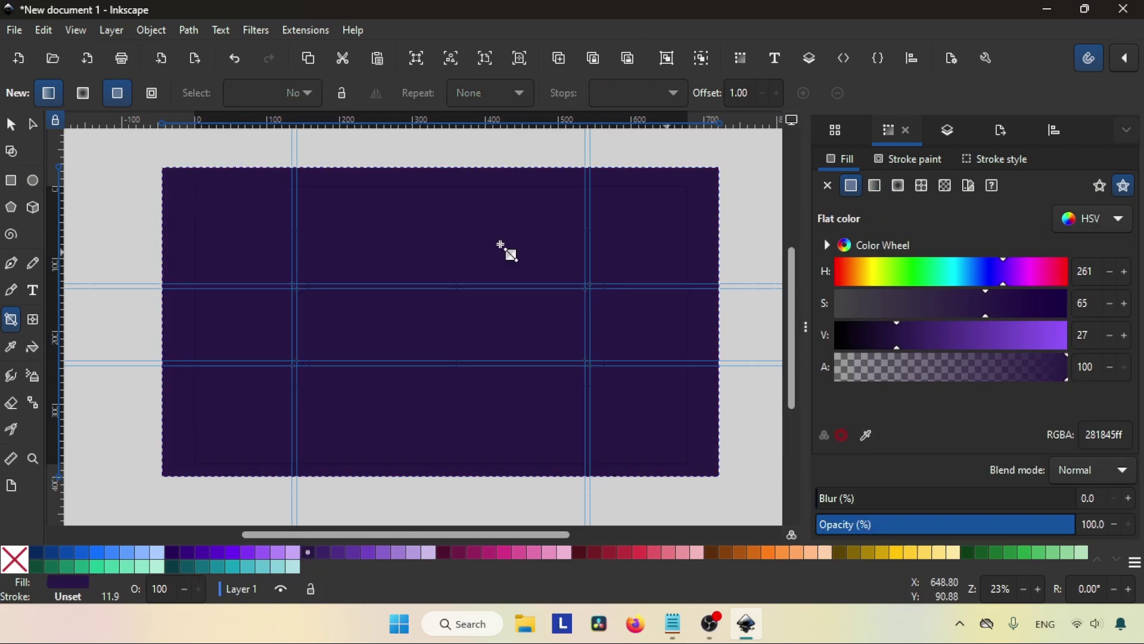
Drag a diagonal gradient from lower middle to the top-right corner, ending in bright magenta.
mouse_move(187, 361)
left_mouse_down()
mouse_move(630, 216)
mouse_move(666, 236)
left_mouse_up()
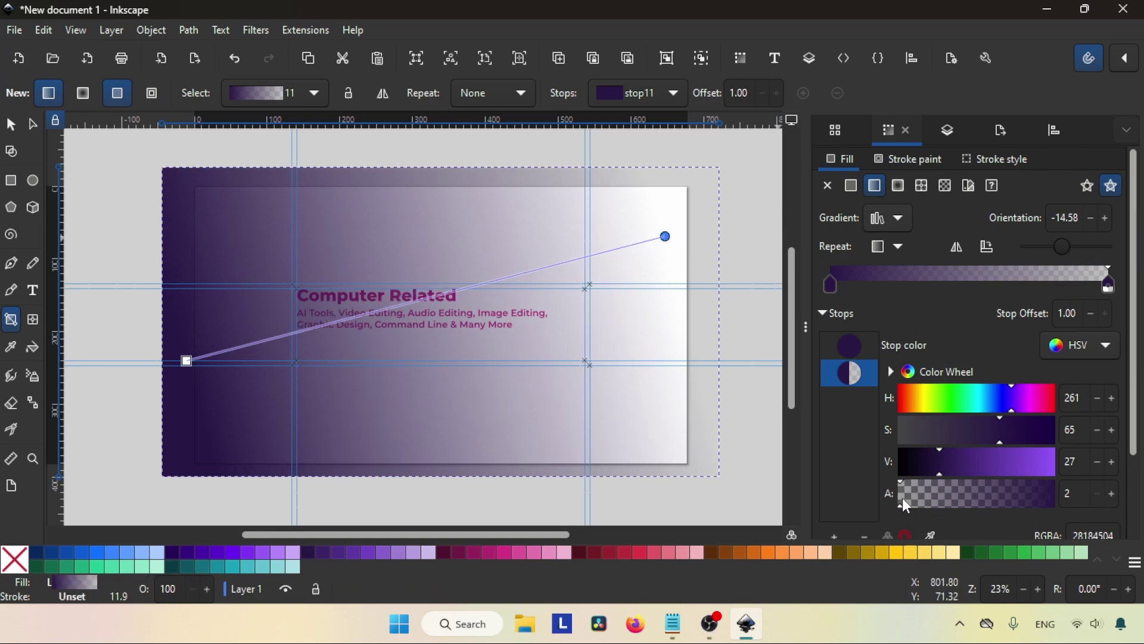
left_click_drag(902, 498, 1058, 498)
left_click_drag(938, 474, 955, 471)
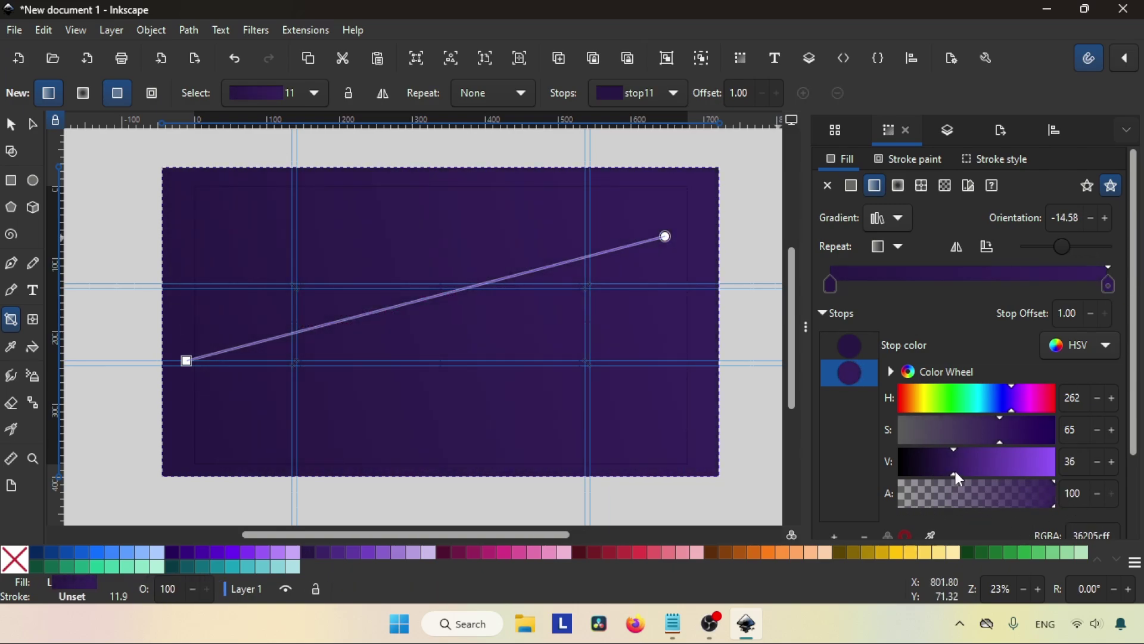
mouse_move(1010, 410)
left_mouse_down()
mouse_move(1037, 409)
mouse_move(1039, 429)
left_mouse_up()
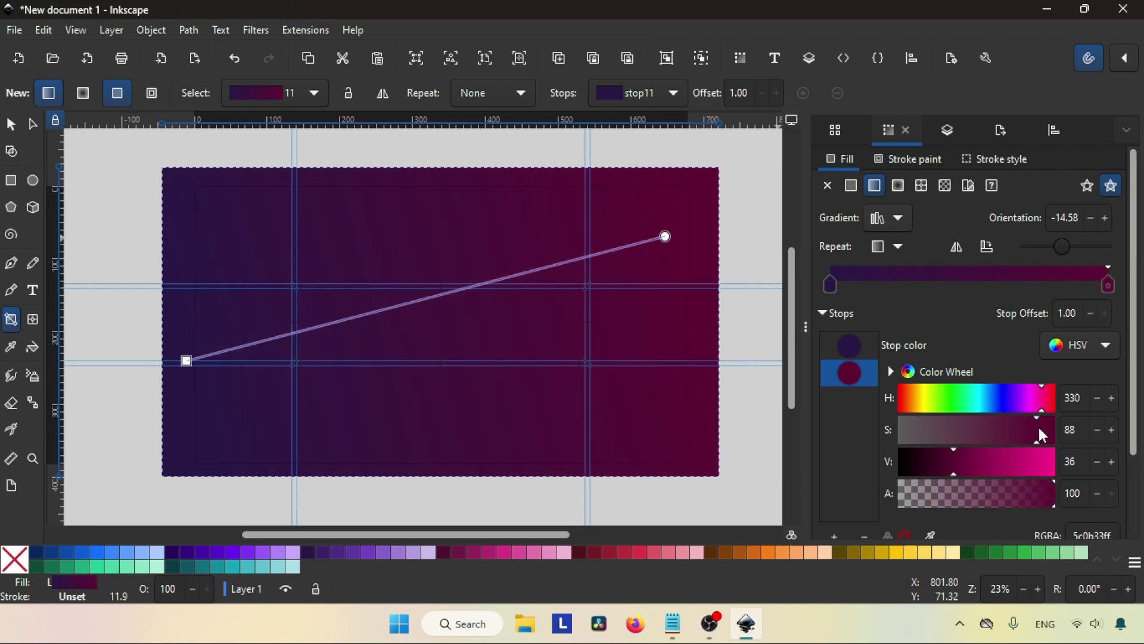
left_click_drag(981, 455, 1024, 460)
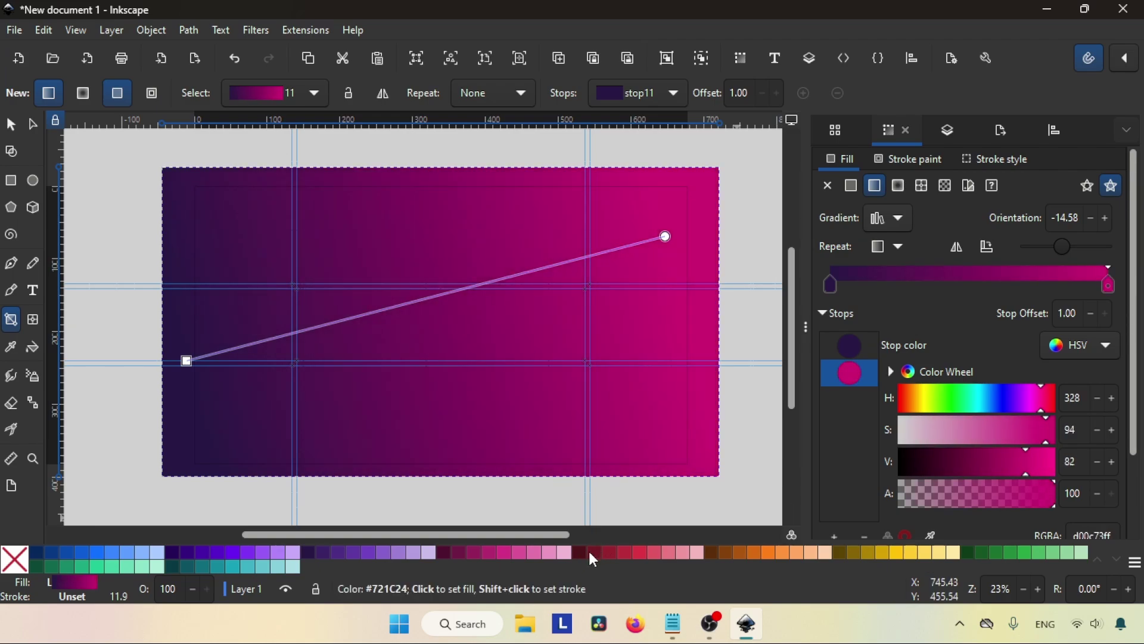
left_click_drag(1033, 471, 1039, 471)
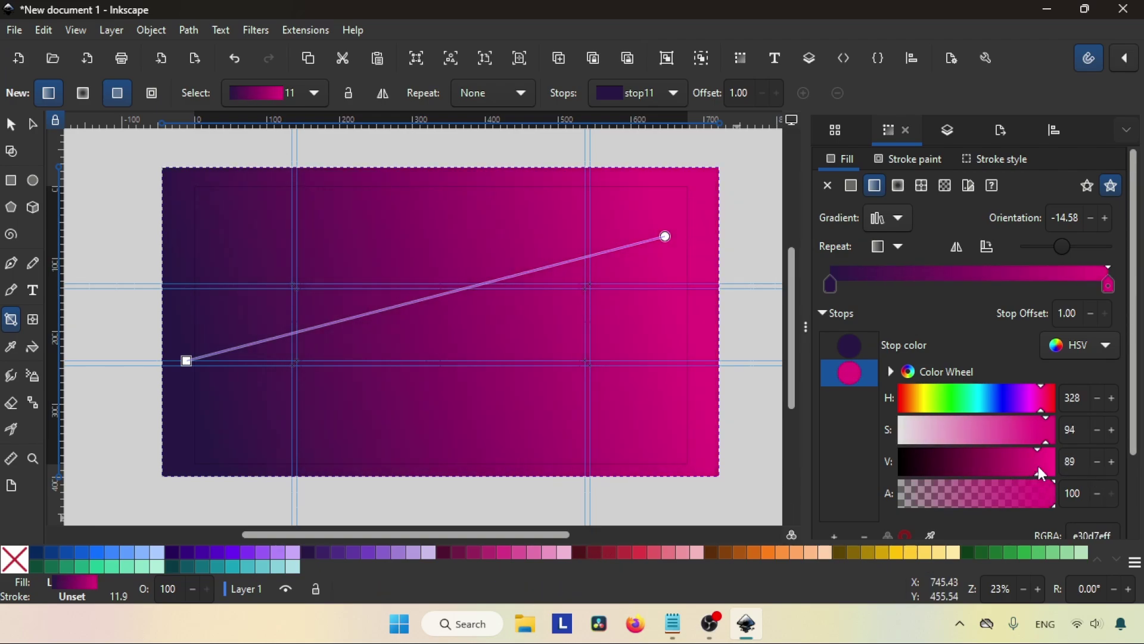
left_click_drag(184, 362, 349, 413)
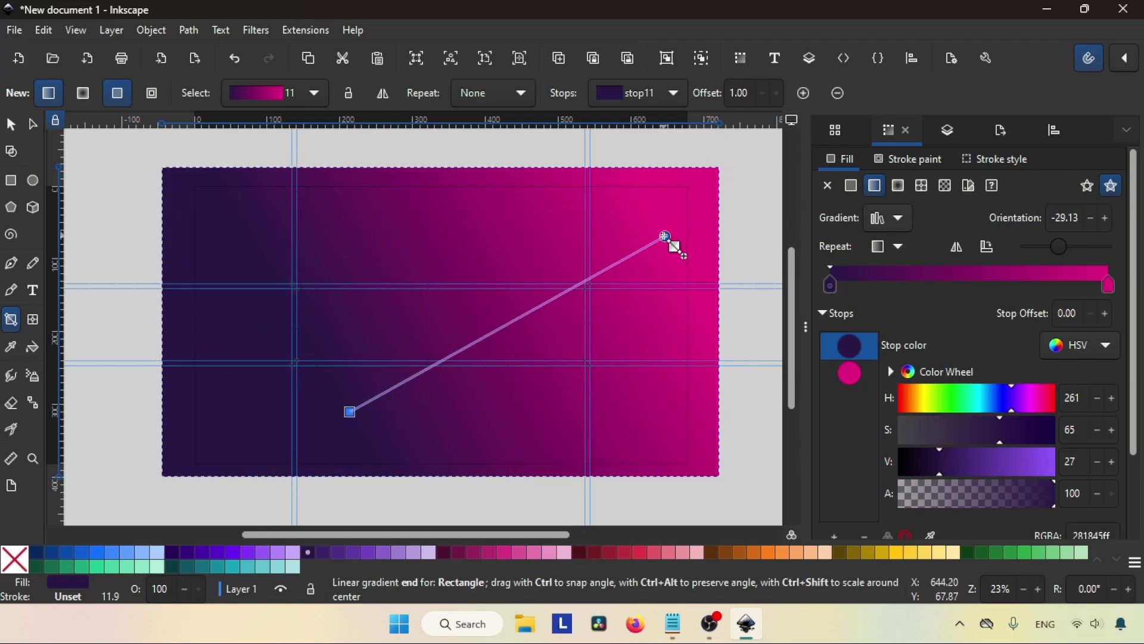
left_click_drag(666, 237, 698, 194)
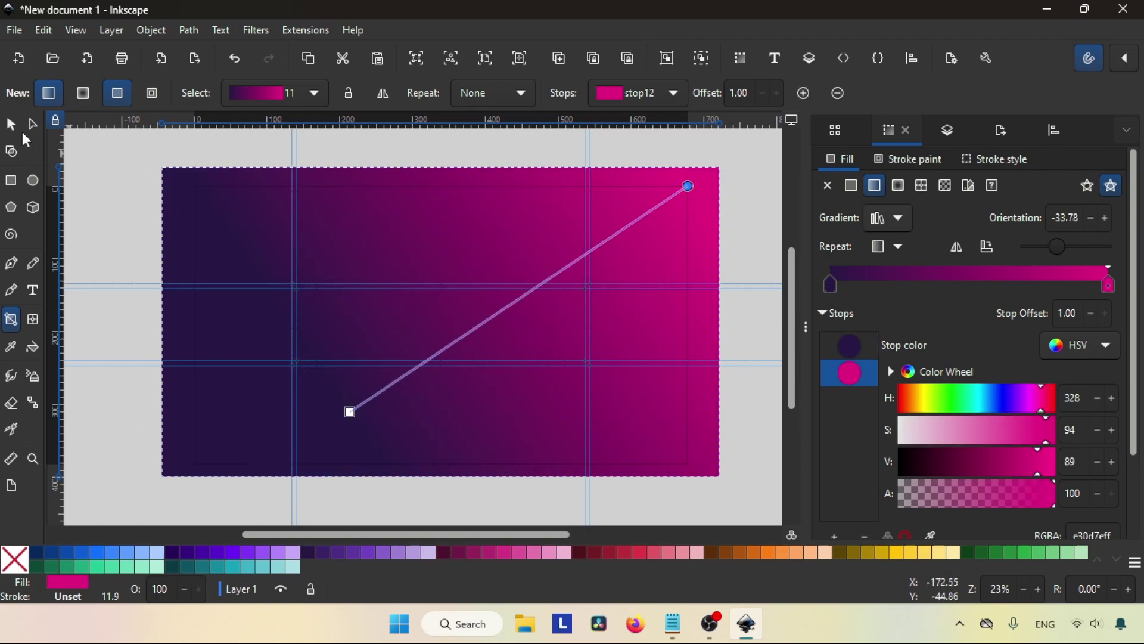
Lower the gradient rectangle to the bottom, behind the text.
key("s")
left_click(405, 97)
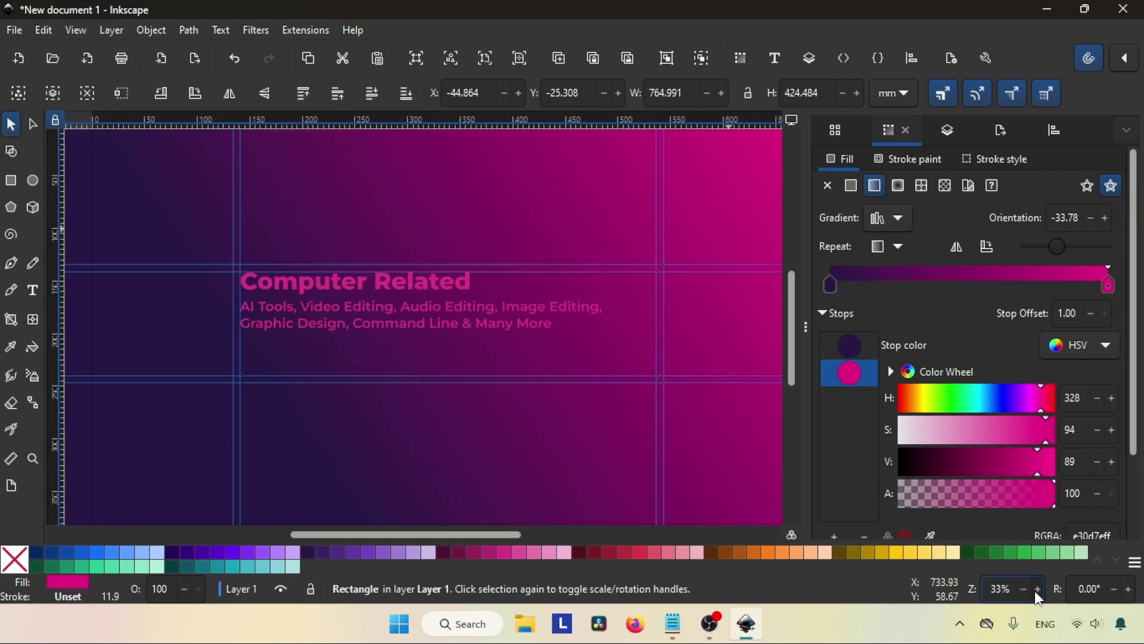
left_click(1038, 589)
Make the Computer Related heading yellow using the GNOME HIG Colors palette.
left_click(365, 276)
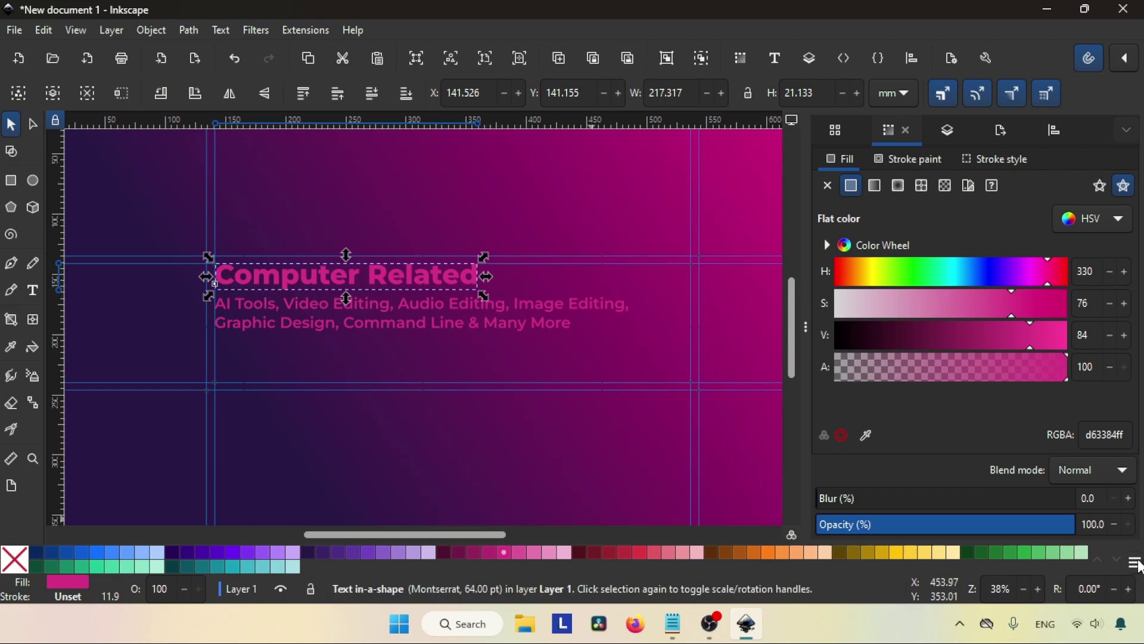
left_click(1136, 564)
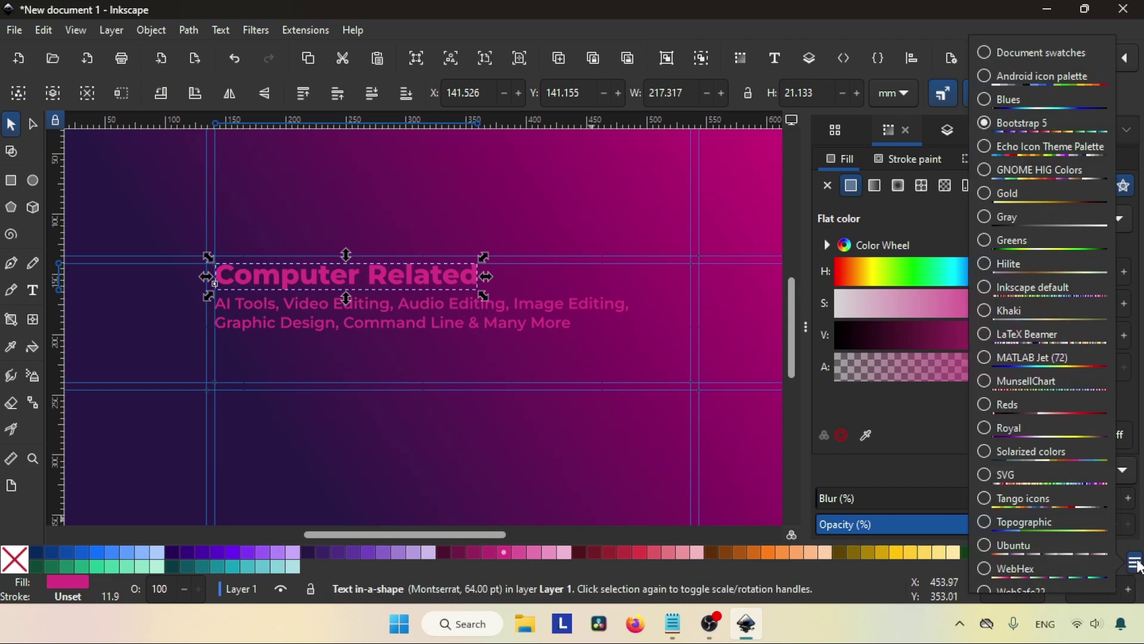
left_click(1036, 171)
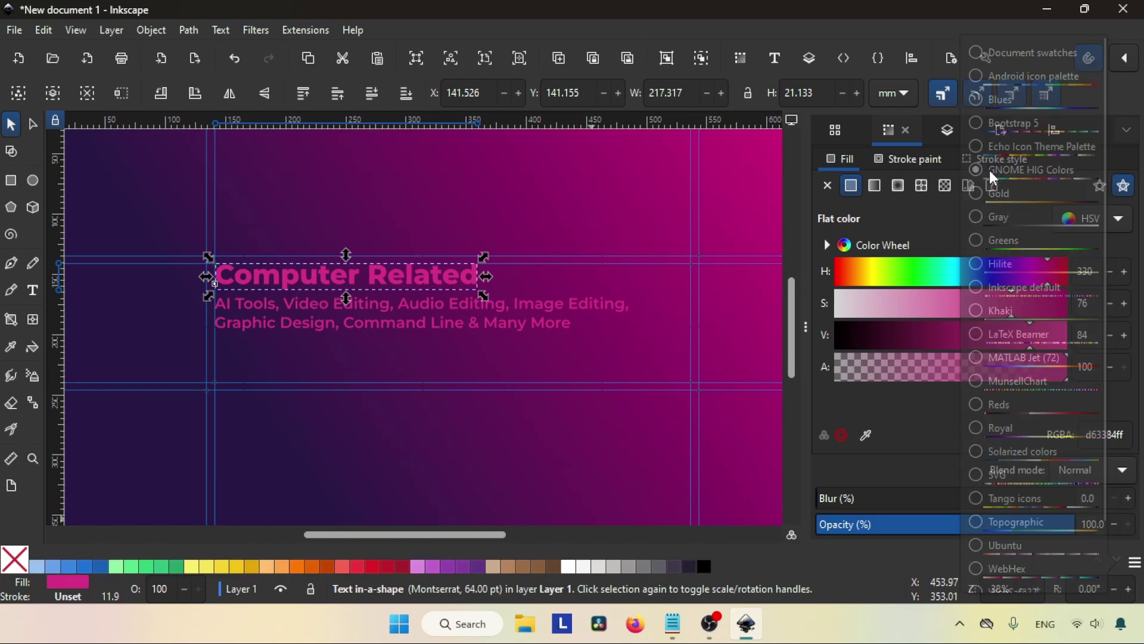
left_click(305, 566)
left_click(196, 569)
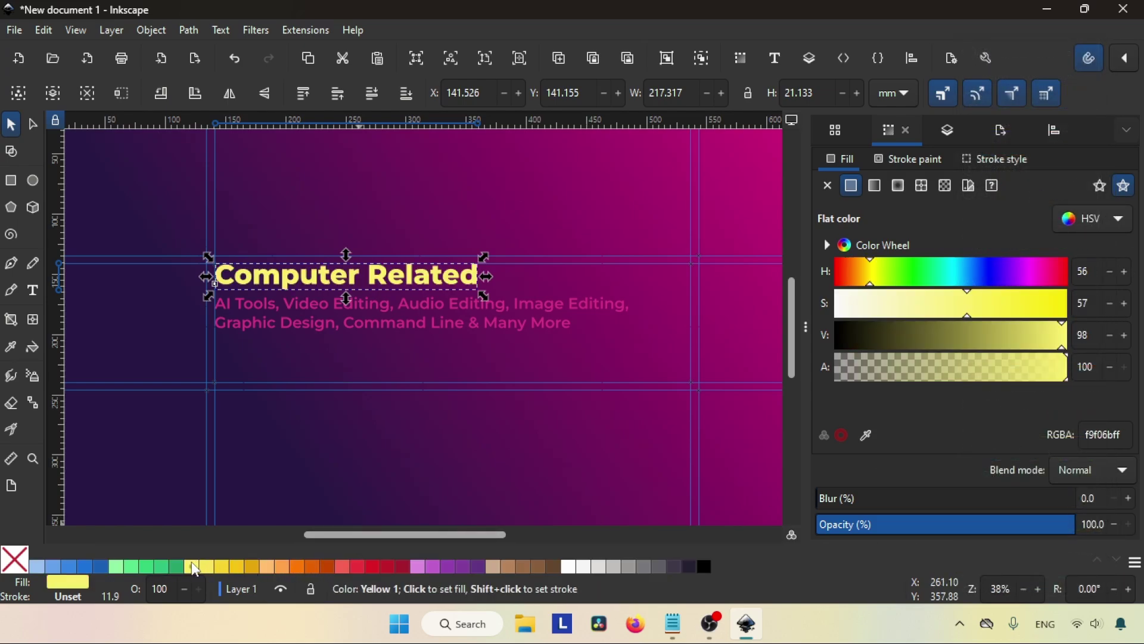
Colour the topics subtitle white.
left_click(413, 322)
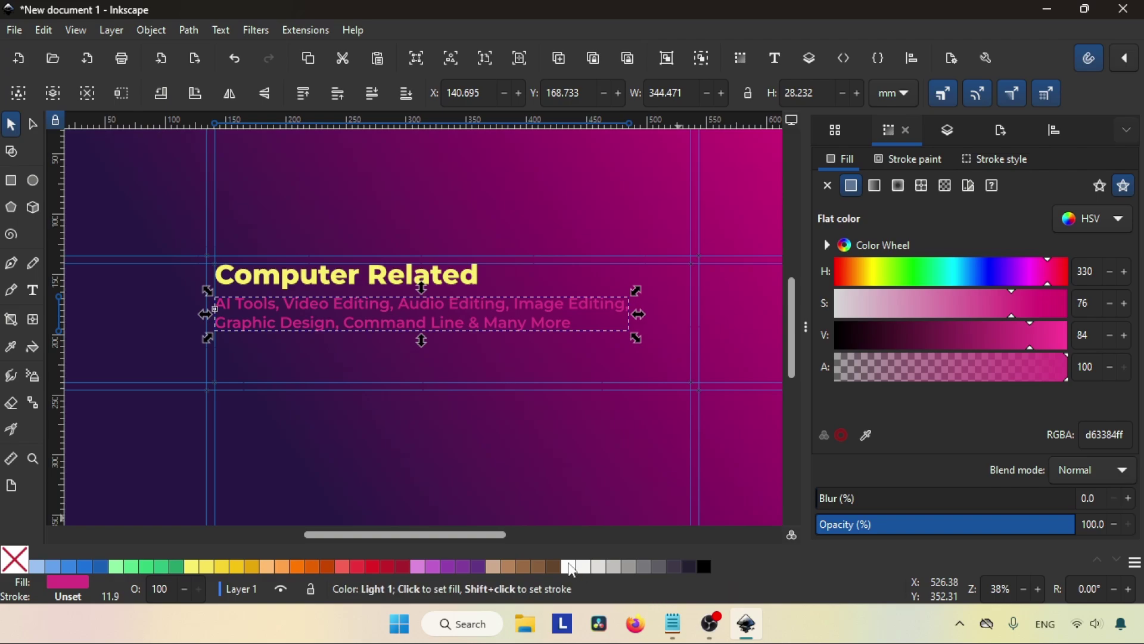
left_click(570, 569)
left_click(736, 363)
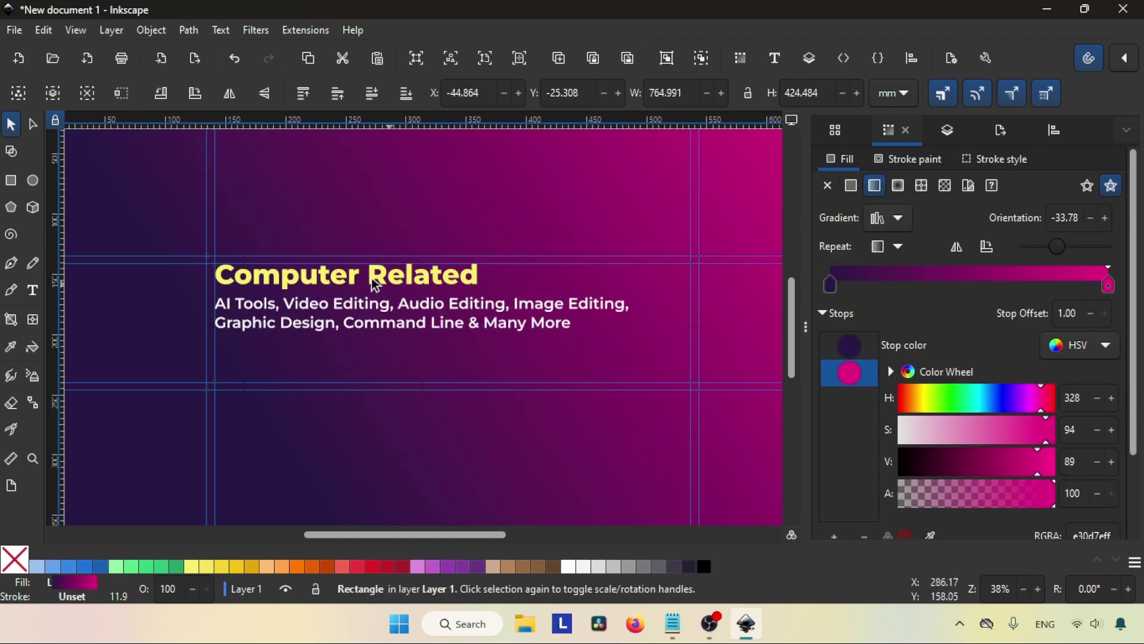
left_click(374, 280)
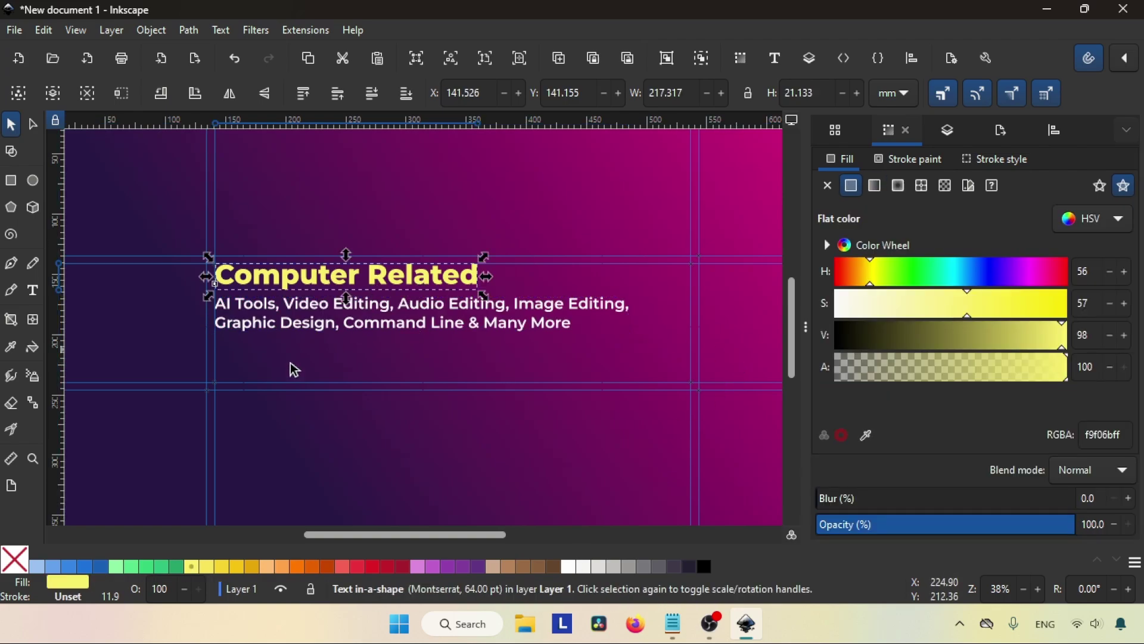
left_click(370, 368)
scroll(972, 586, "down", 5)
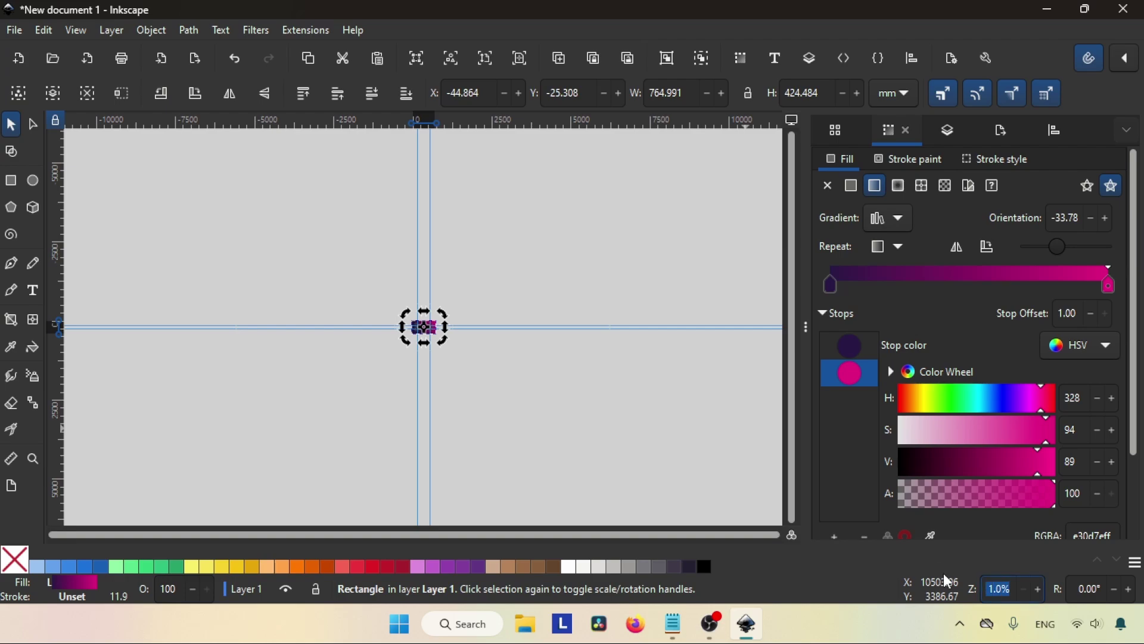
type("19")
key("Return")
scroll(1039, 588, "up", 2)
scroll(1039, 589, "up", 2)
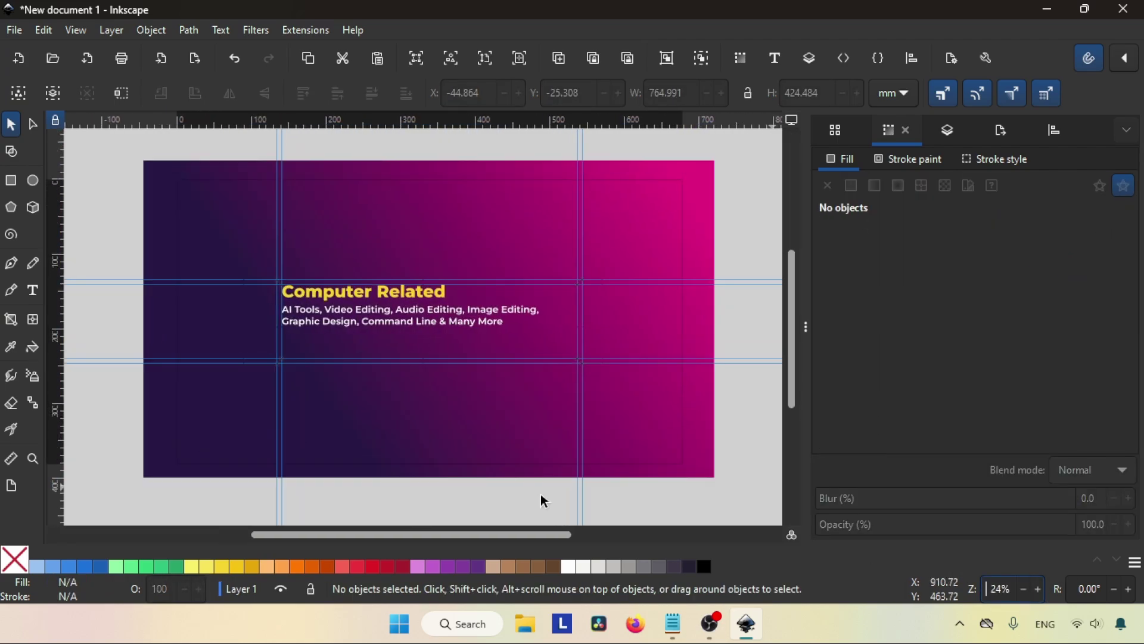
key("f")
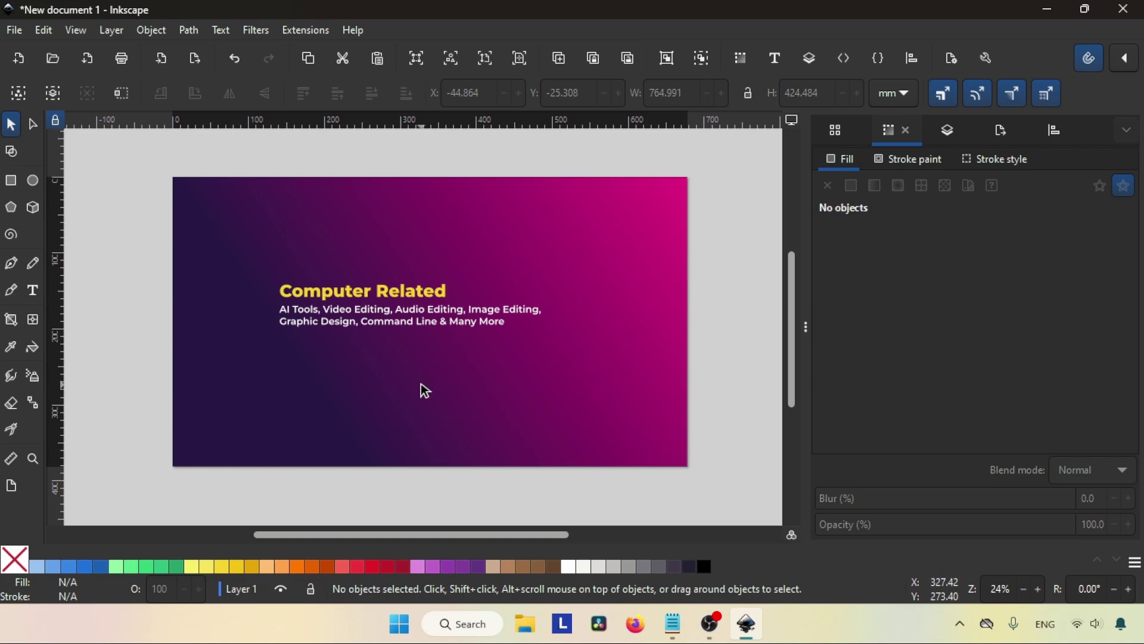
left_click(1039, 590)
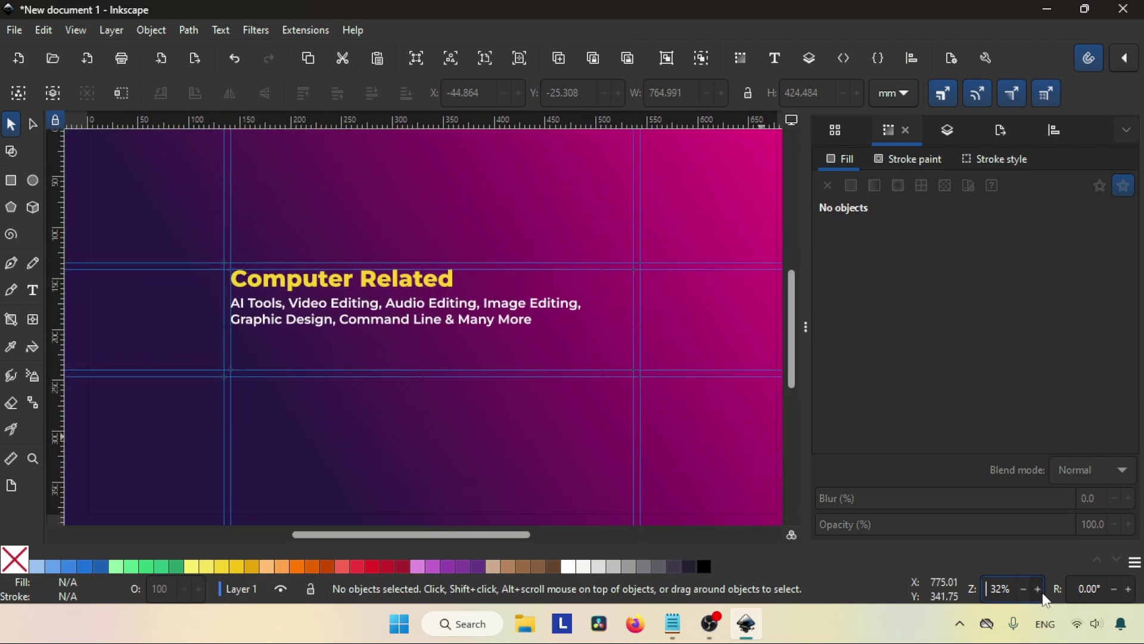
left_click(1040, 589)
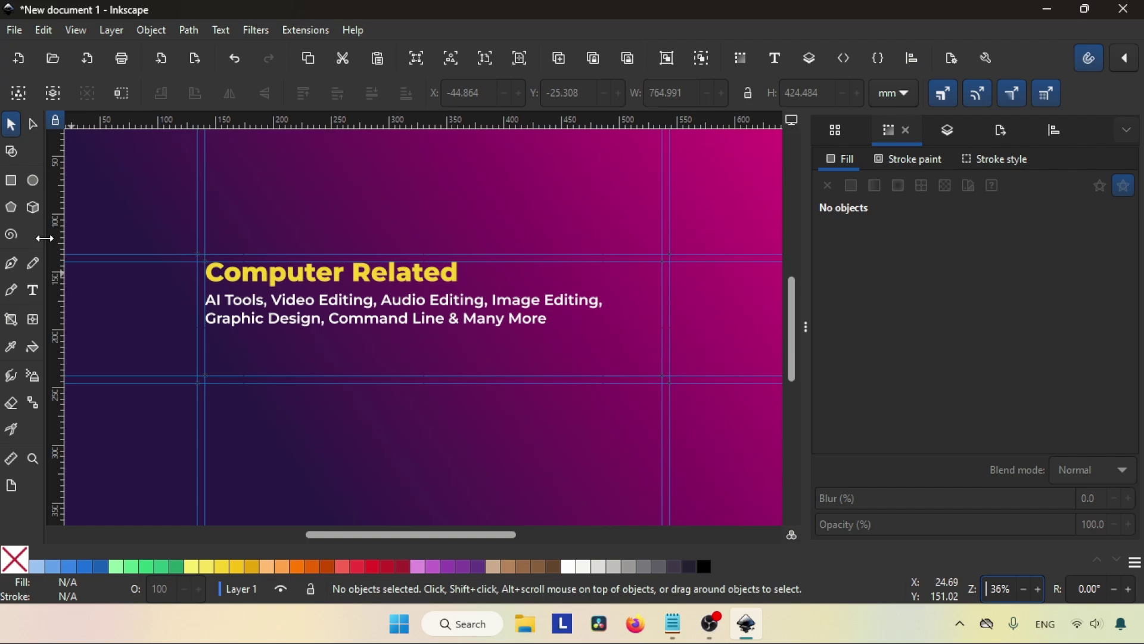
Draw a rectangle below the subtitle and round its corners fully into a pill.
left_click(12, 184)
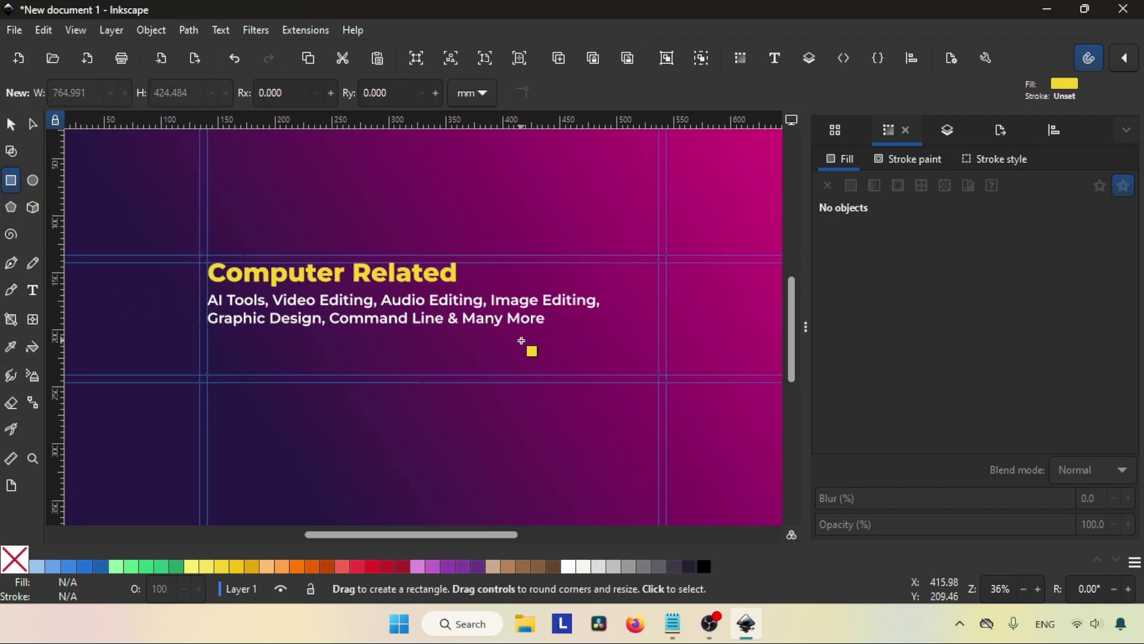
left_click_drag(499, 338, 659, 376)
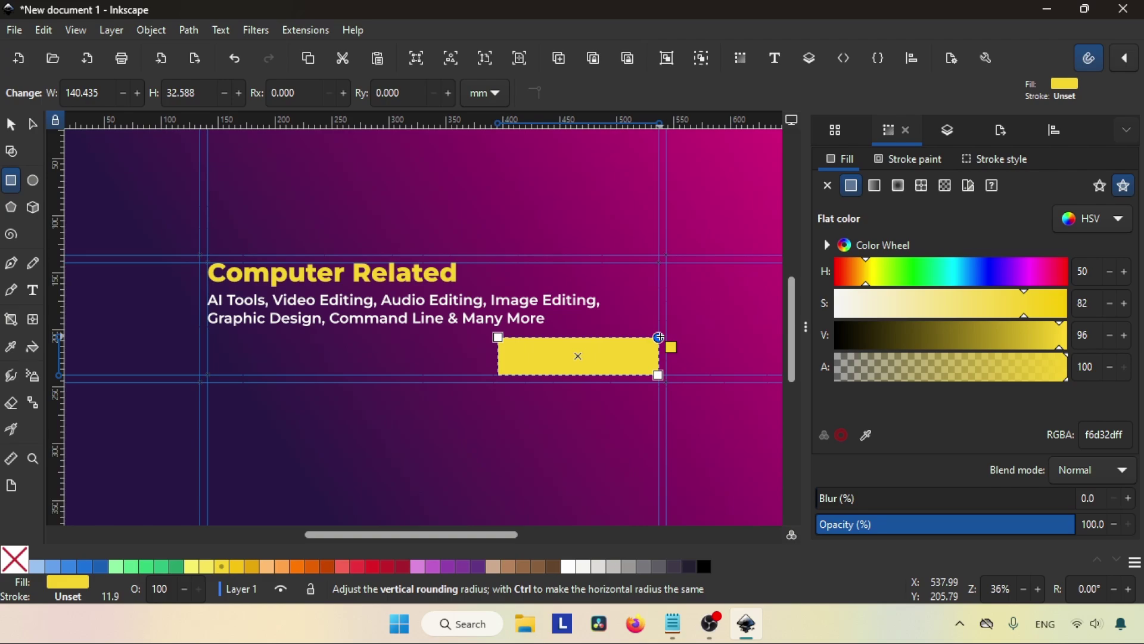
left_click_drag(659, 338, 660, 373)
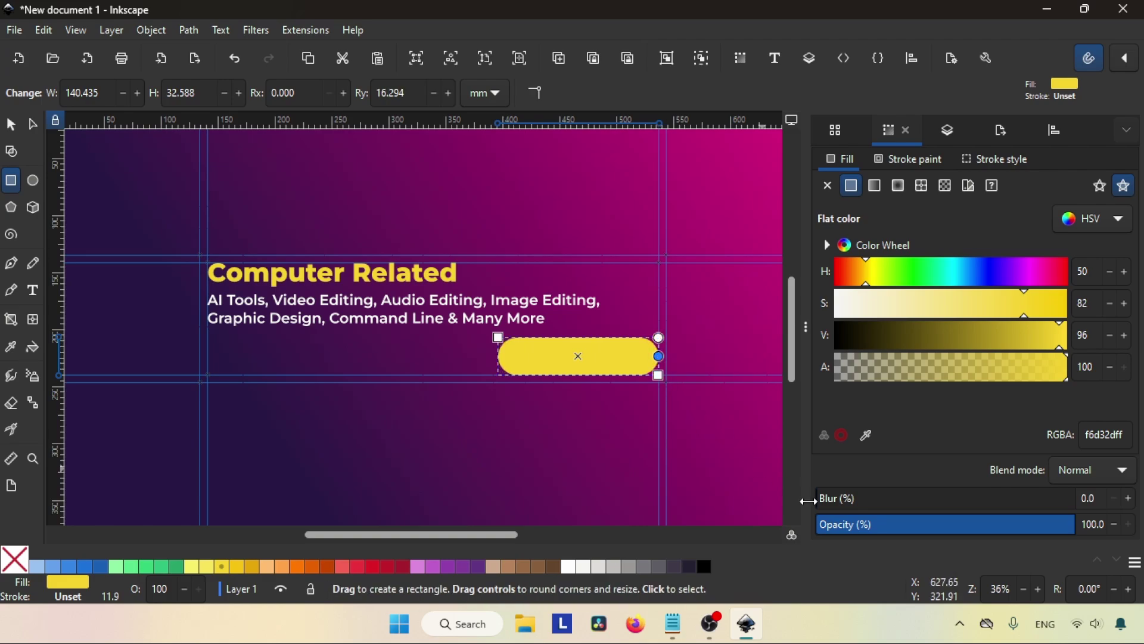
left_click(1039, 589)
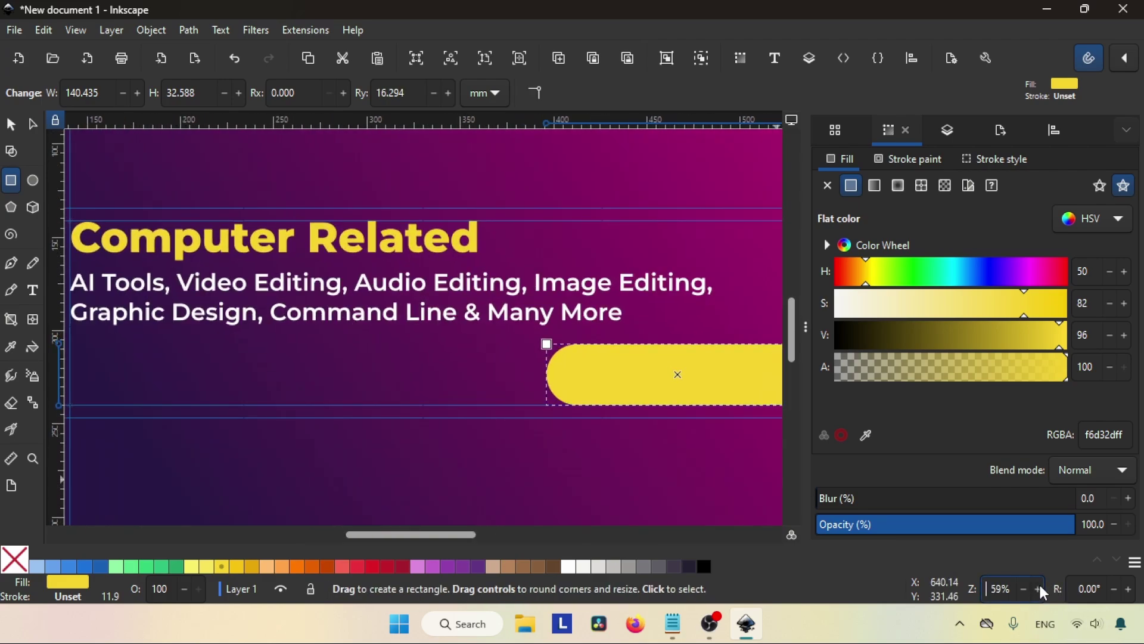
left_click_drag(574, 499, 390, 467)
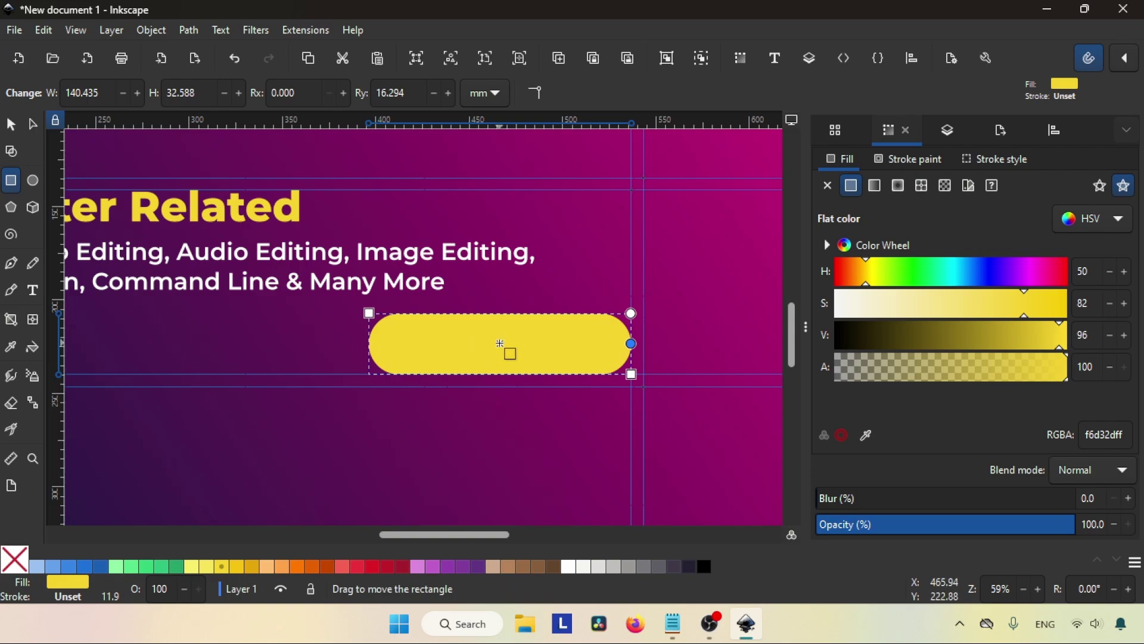
Try red, grey and black swatches on the pill, settling on near-black 0e0d14.
left_click(358, 566)
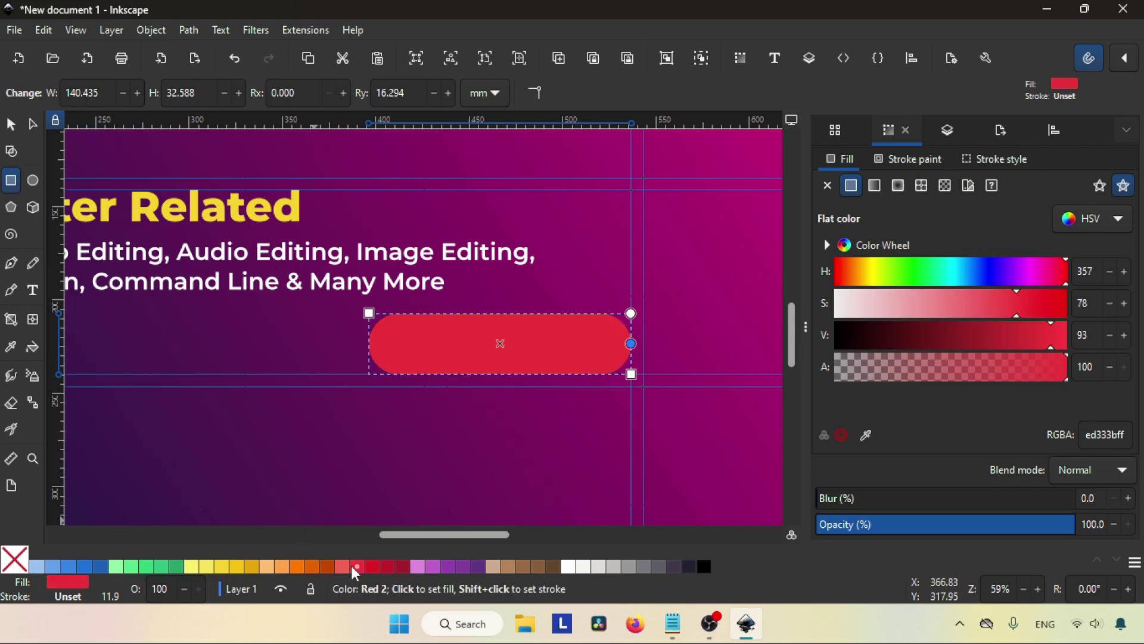
left_click(689, 568)
left_click(704, 567)
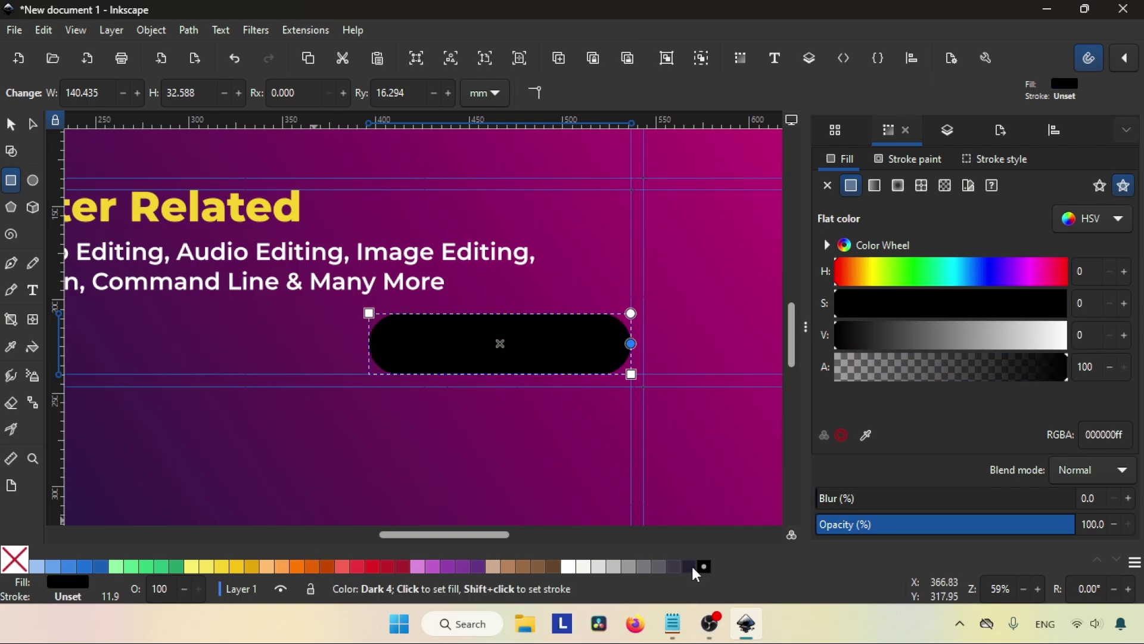
left_click(694, 567)
left_click(853, 337)
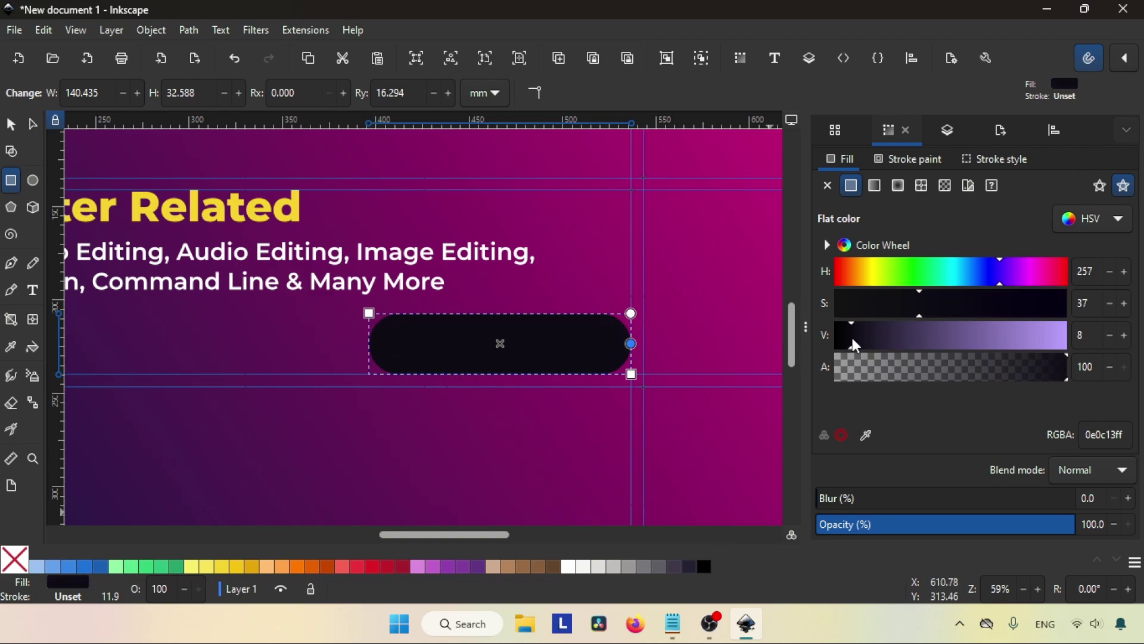
left_click(11, 124)
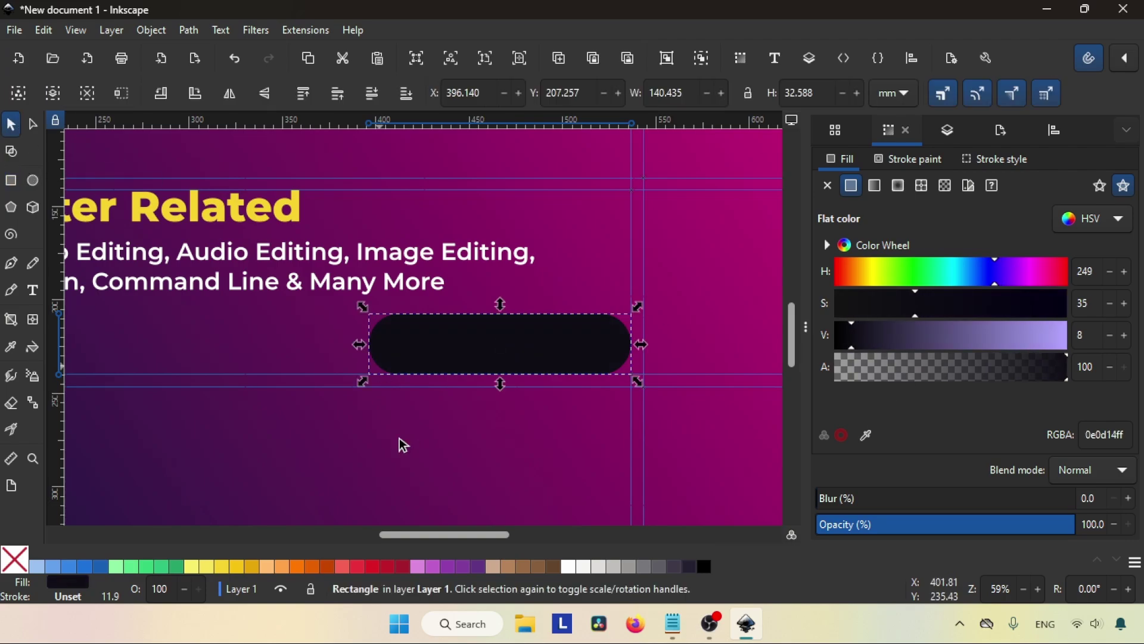
left_click(349, 456)
left_click(33, 291)
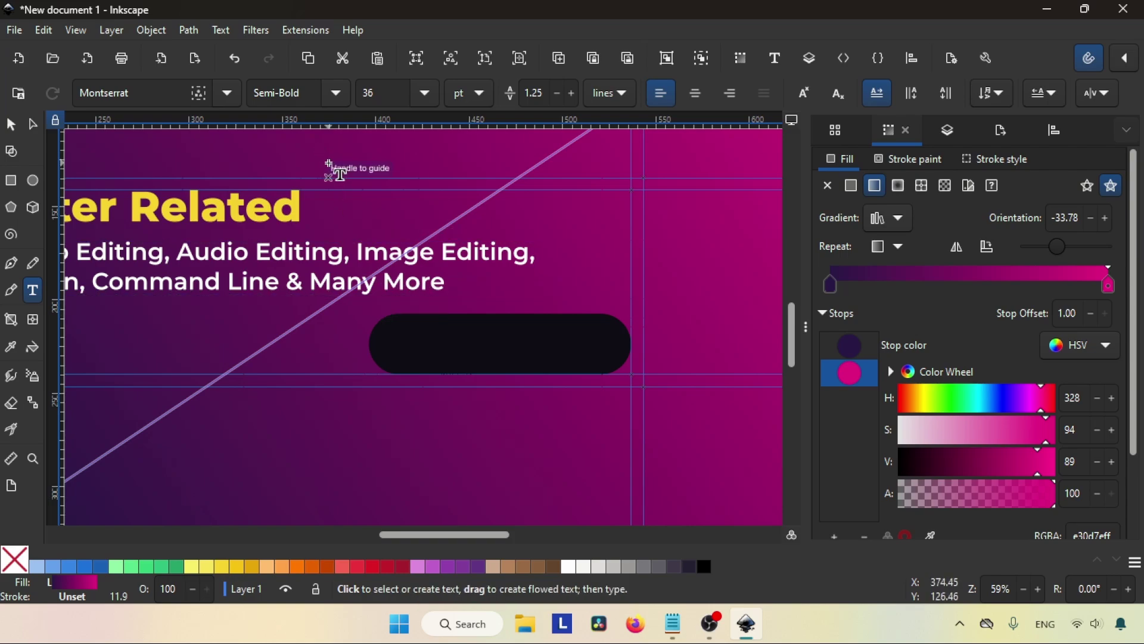
Add white 'Subscribe' text, enlarge it and place it on the dark pill.
left_click_drag(329, 178, 665, 263)
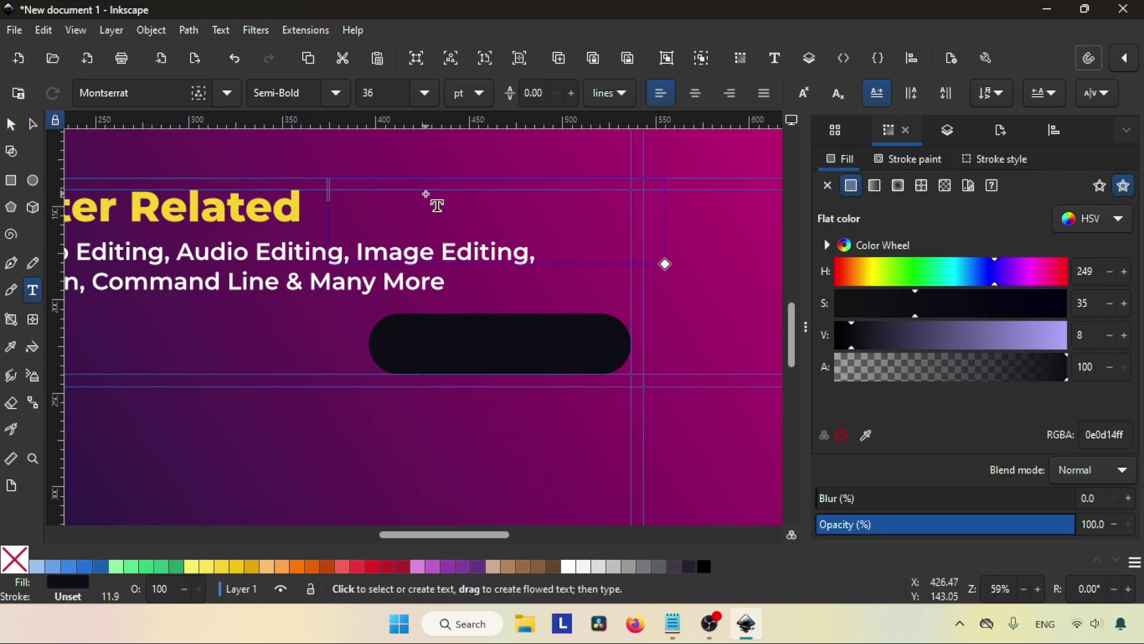
type("Subscribe")
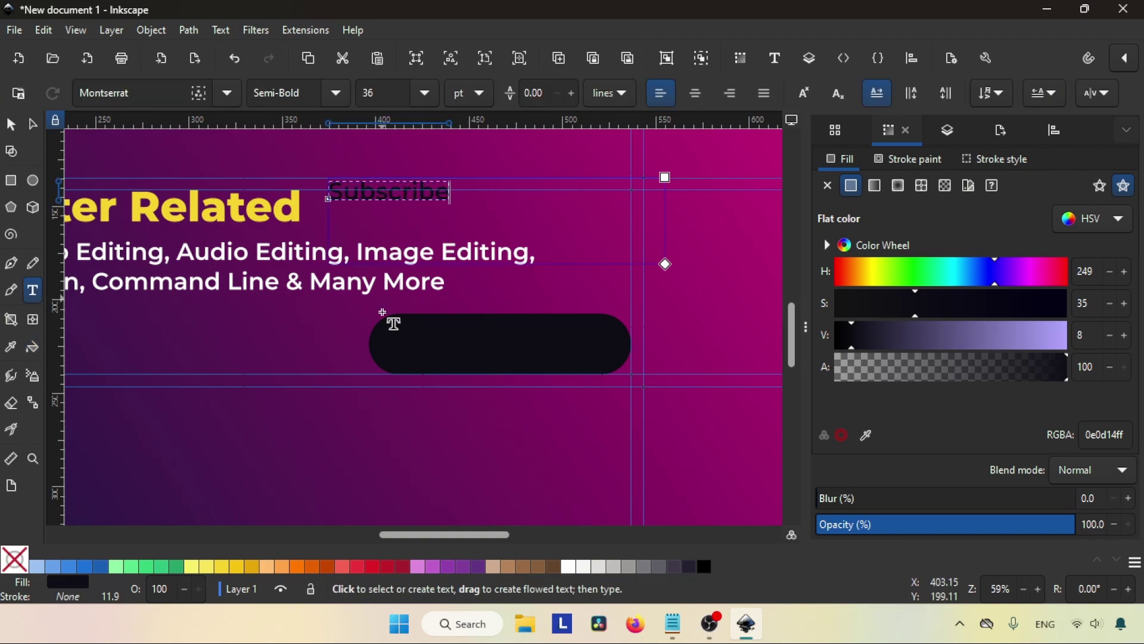
left_click(12, 127)
left_click_drag(396, 195, 453, 444)
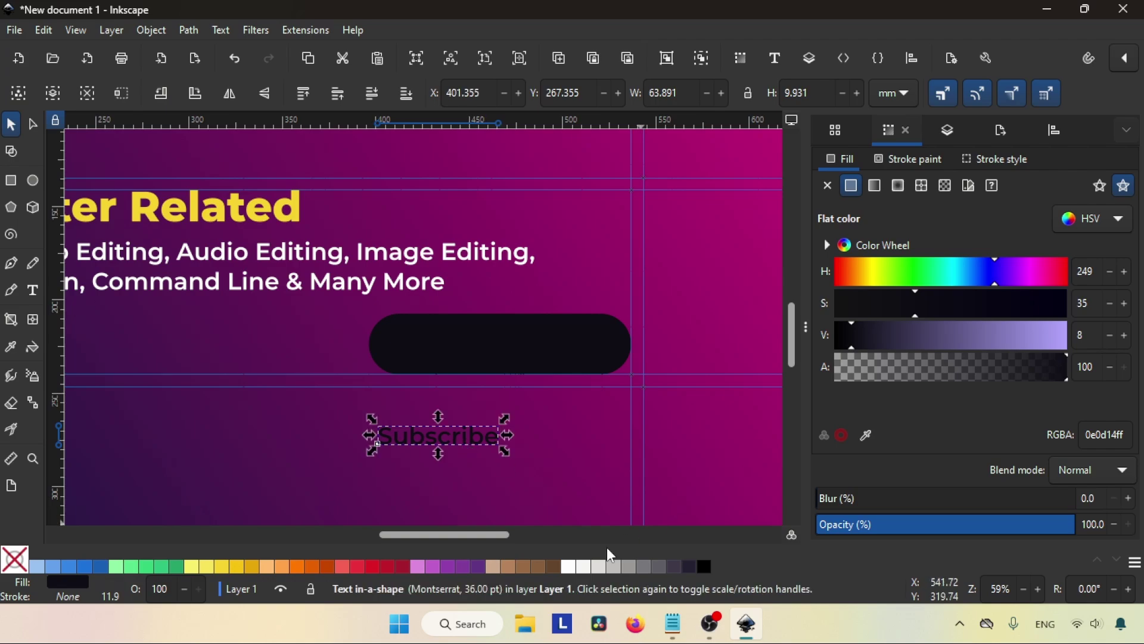
left_click(569, 566)
mouse_move(505, 418)
left_mouse_down()
mouse_move(597, 408)
mouse_move(576, 392)
mouse_move(567, 340)
left_mouse_up()
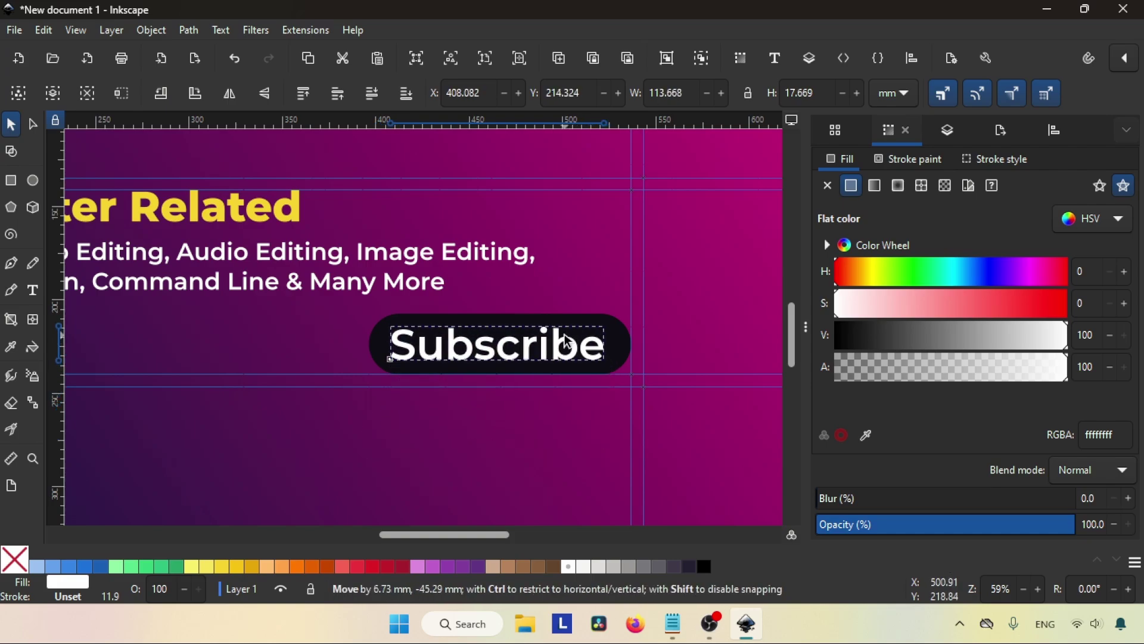
left_click_drag(567, 341, 569, 340)
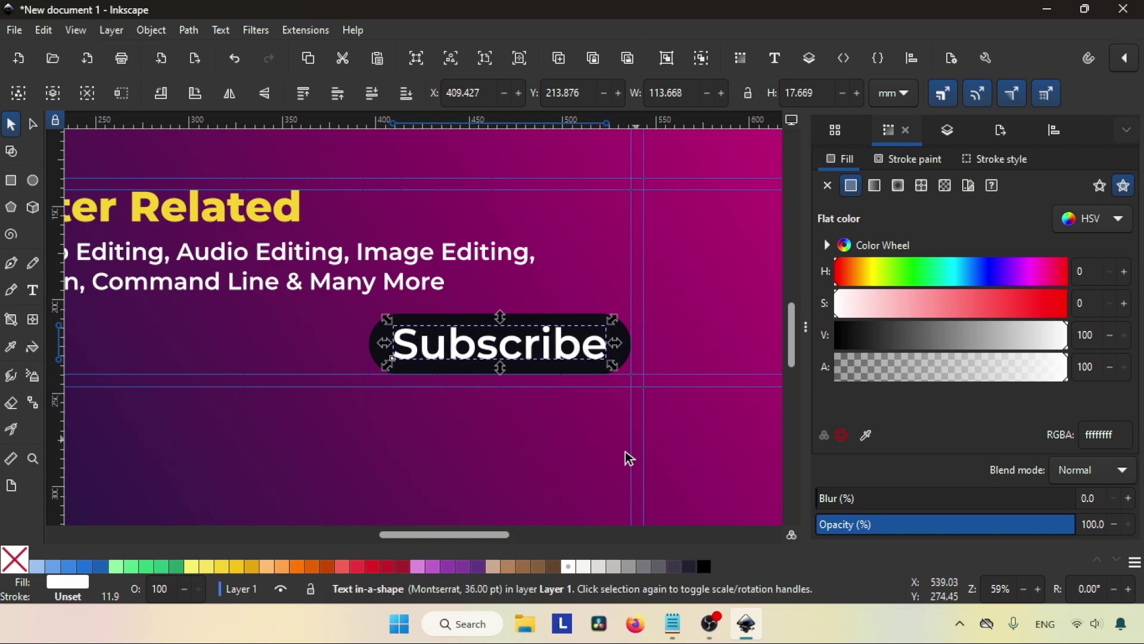
Centre the Subscribe text on the button horizontally and vertically, relative to first selected.
left_click(563, 376, "shift")
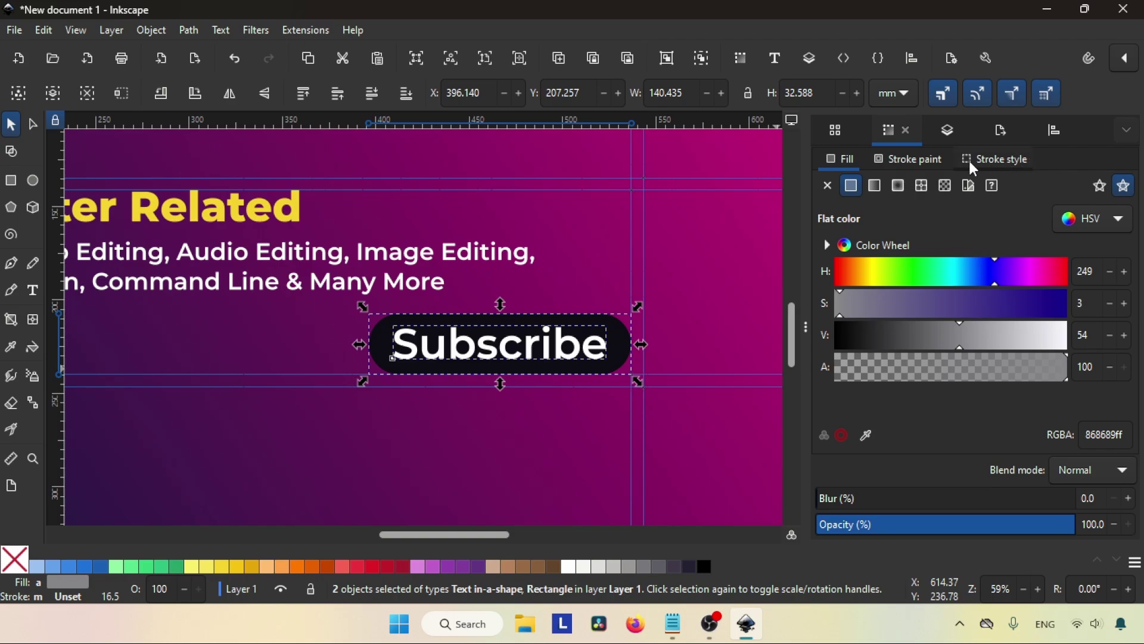
left_click(1058, 130)
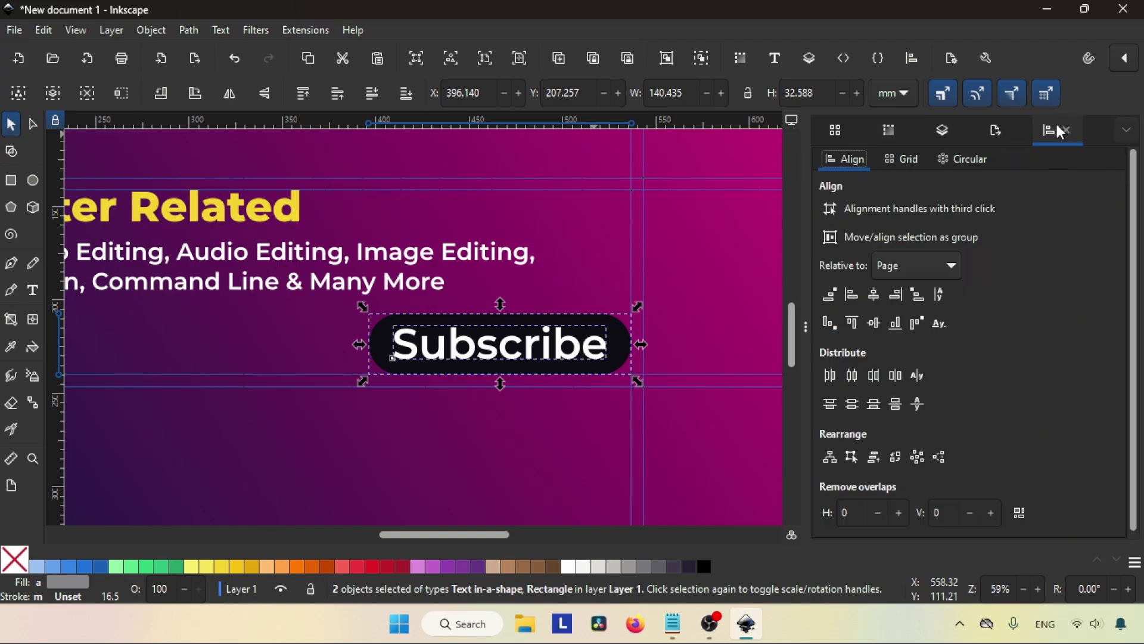
left_click(896, 268)
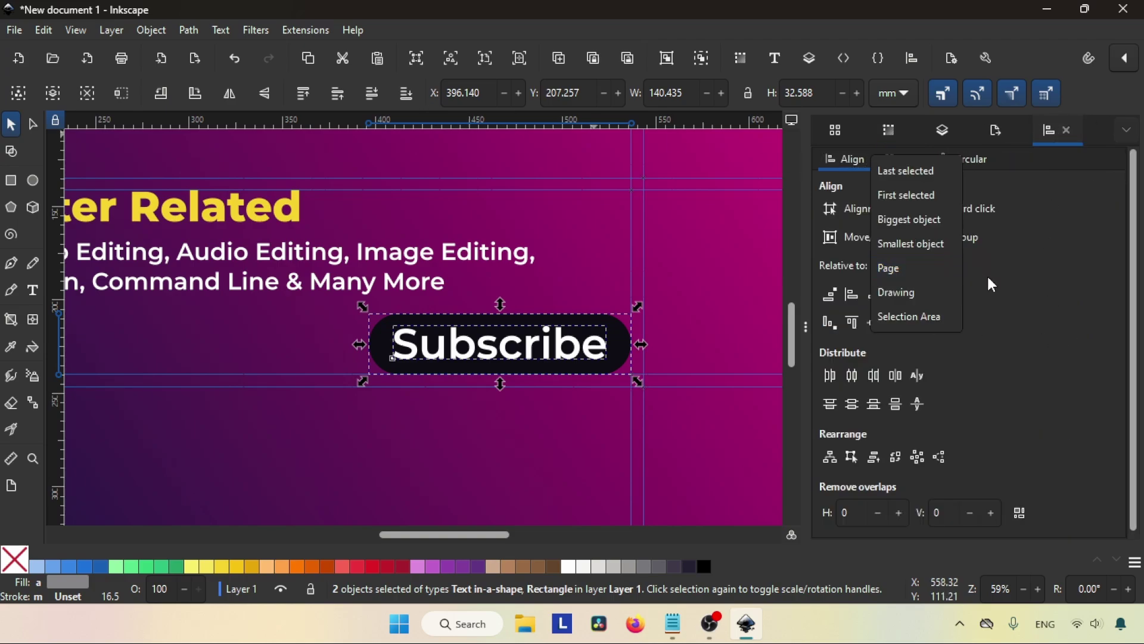
left_click(926, 196)
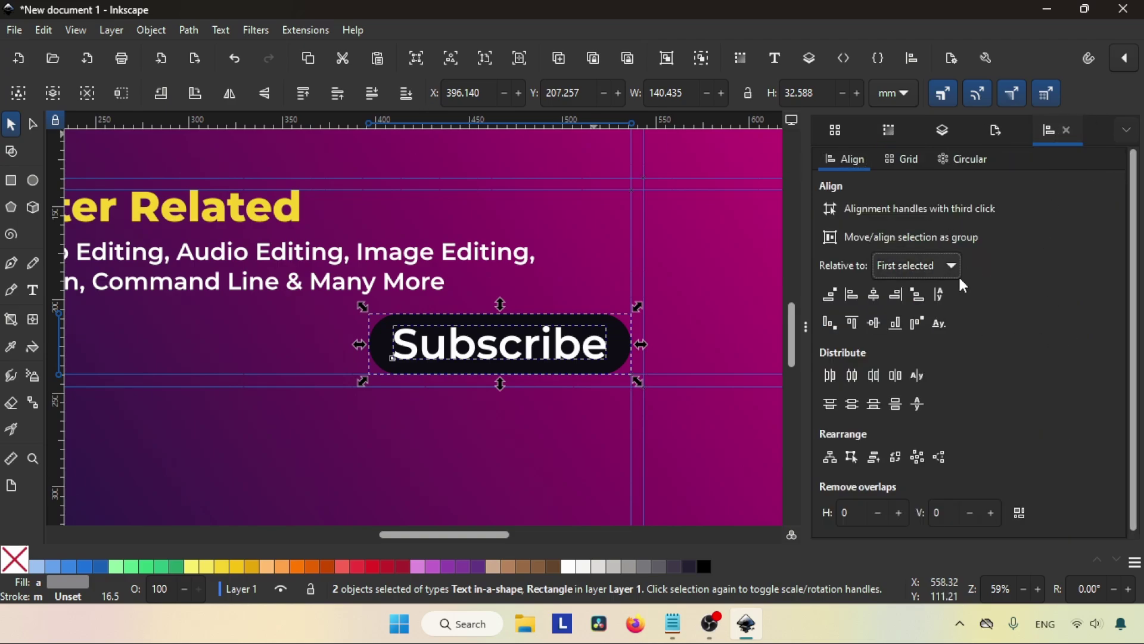
left_click(878, 295)
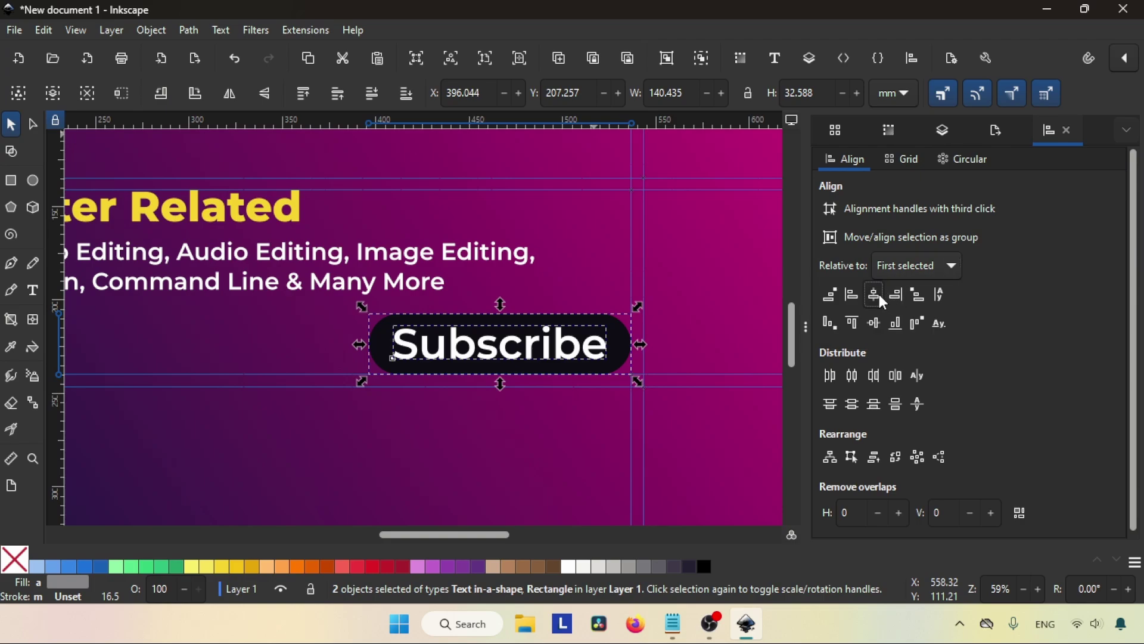
left_click(870, 323)
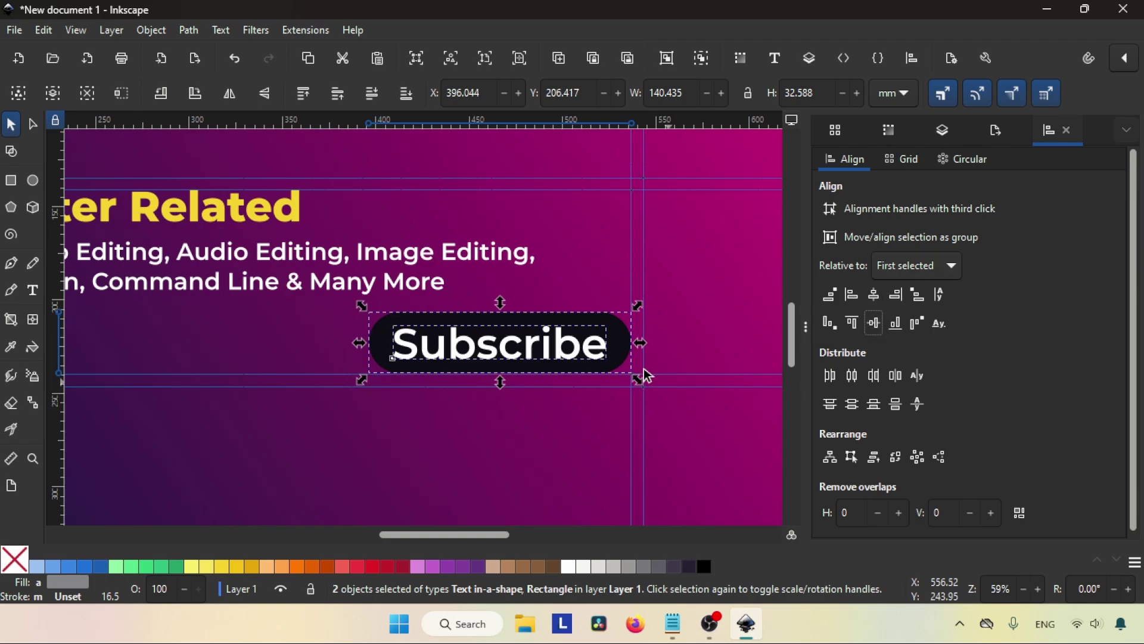
Shift the button and Subscribe text slightly right together.
left_click(701, 333)
left_click(611, 329)
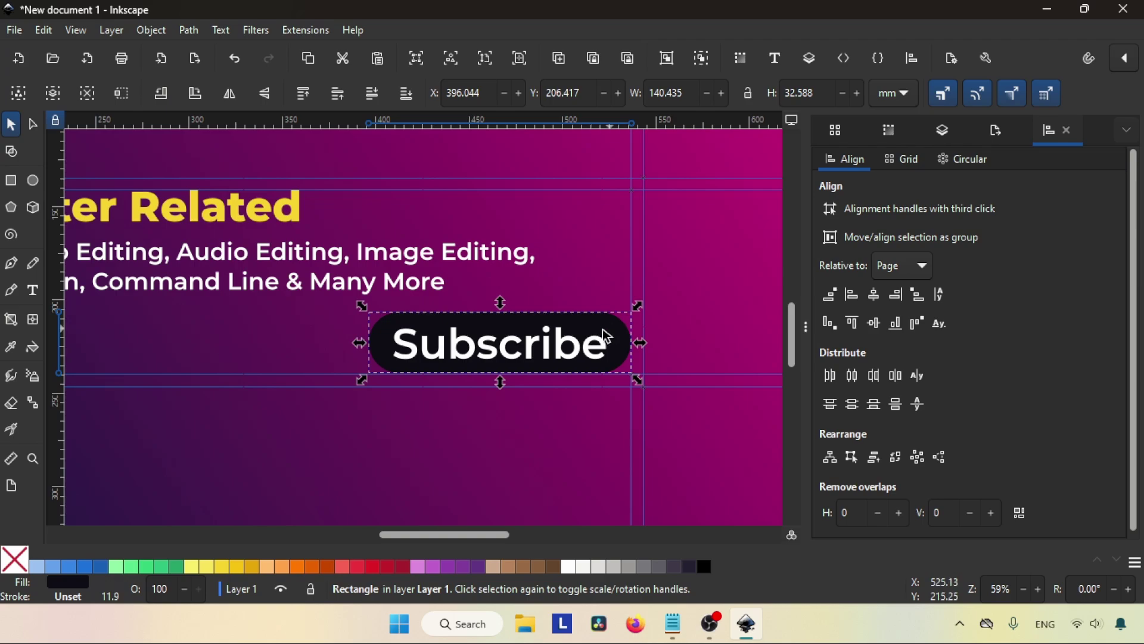
left_click(567, 349, "shift")
left_click_drag(568, 348, 584, 352)
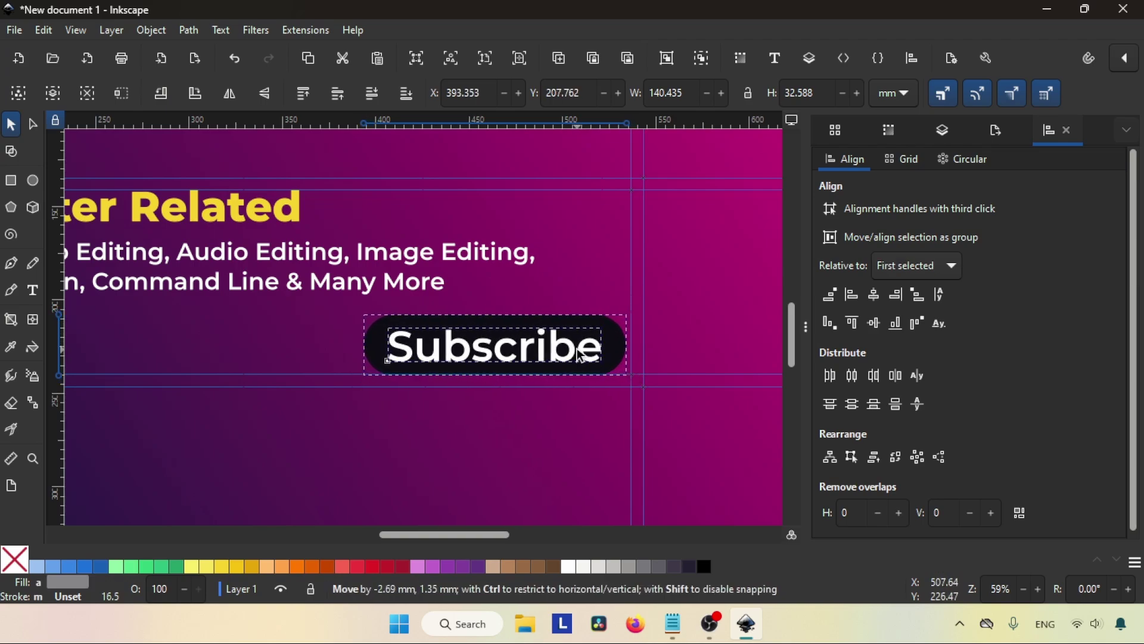
left_click(742, 344)
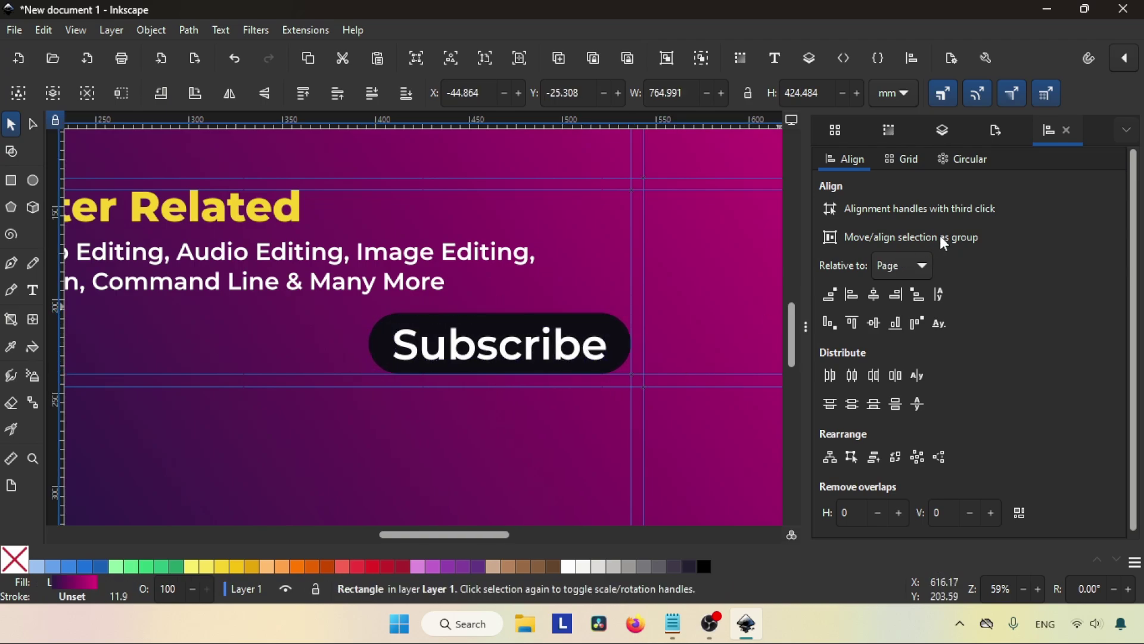
Zoom out to review the whole banner layout, then zoom back to the button.
left_click(1024, 589)
left_click(1024, 588)
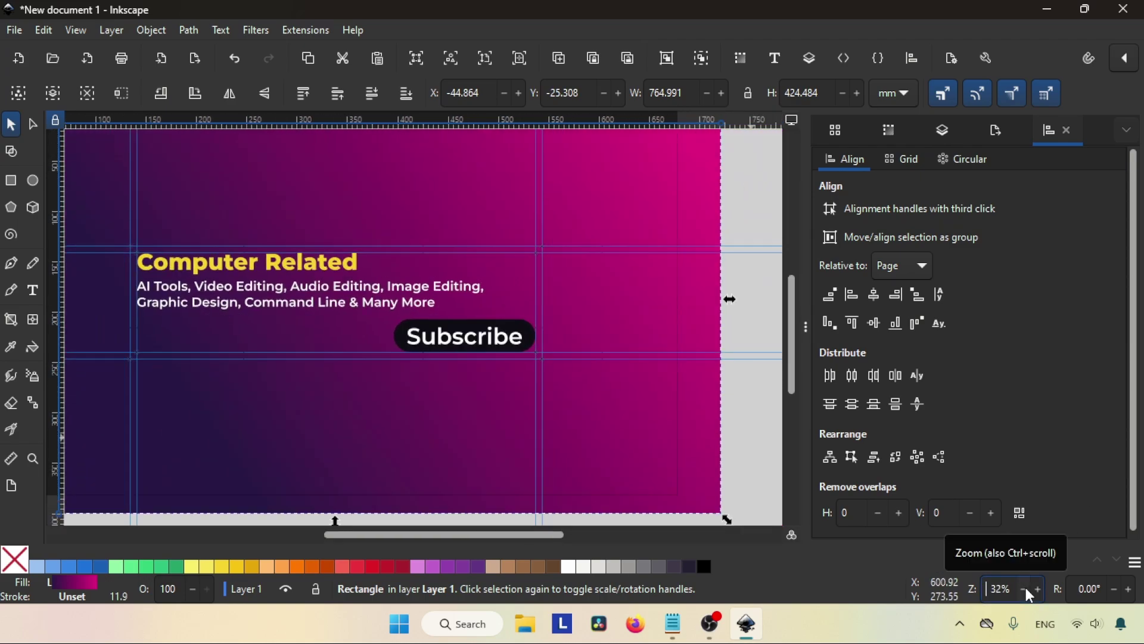
left_click(719, 372)
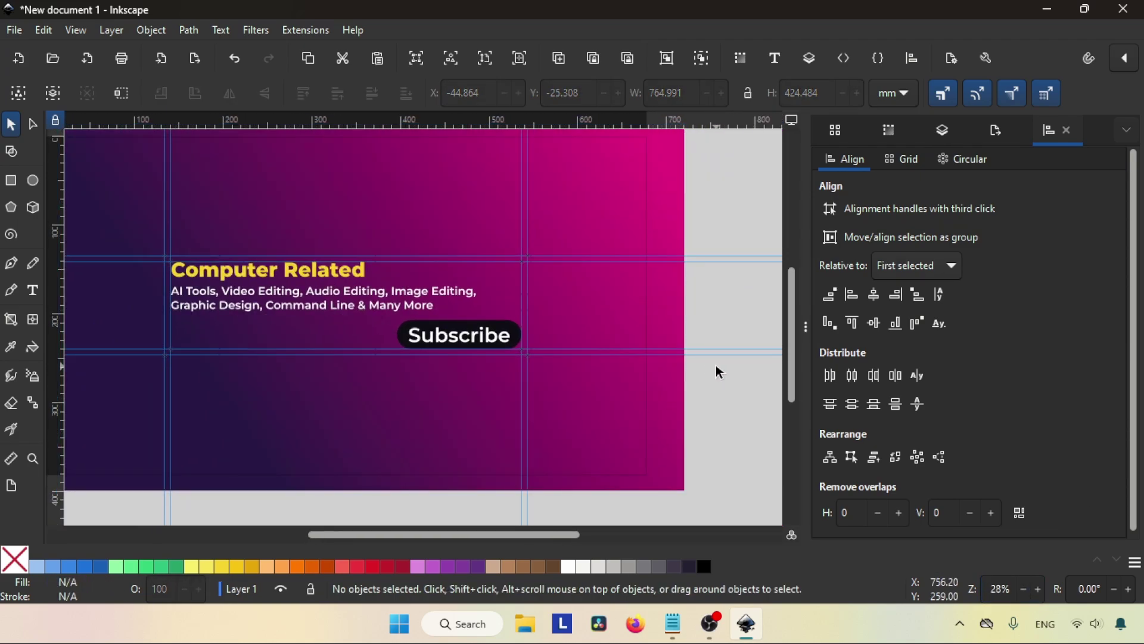
key("5")
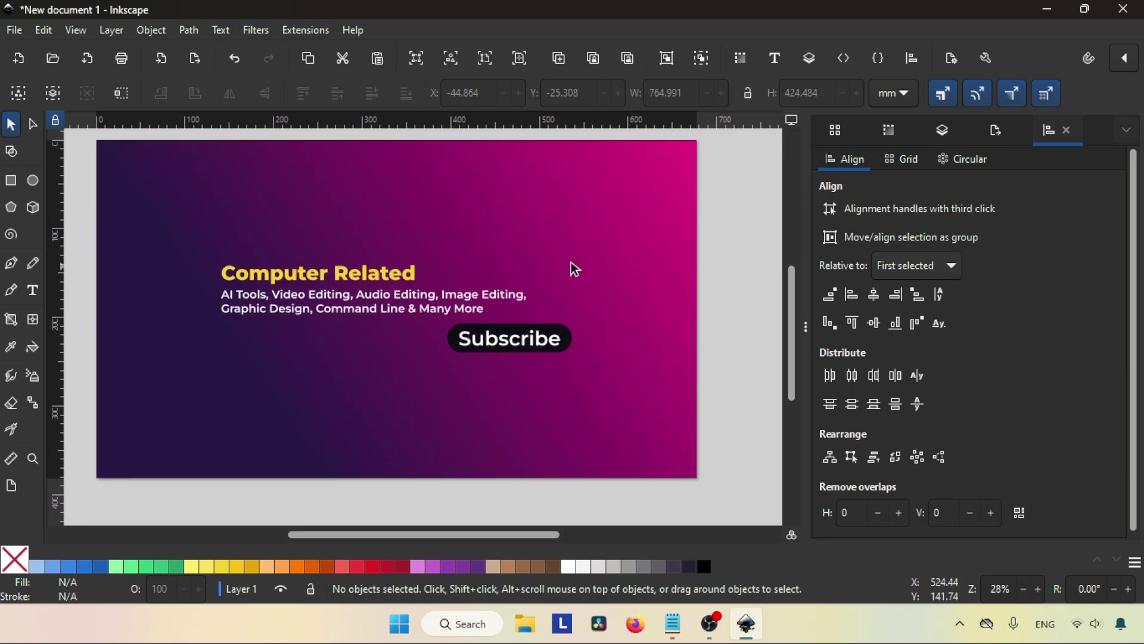
scroll(723, 266, "left", 1)
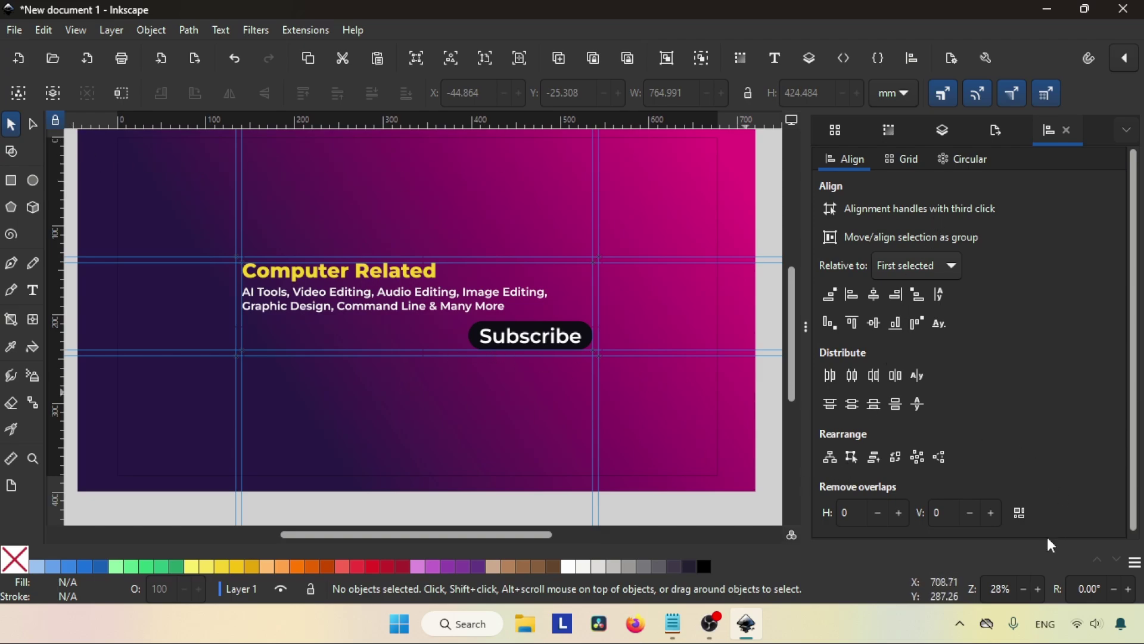
left_click(1026, 588)
left_click(1037, 589)
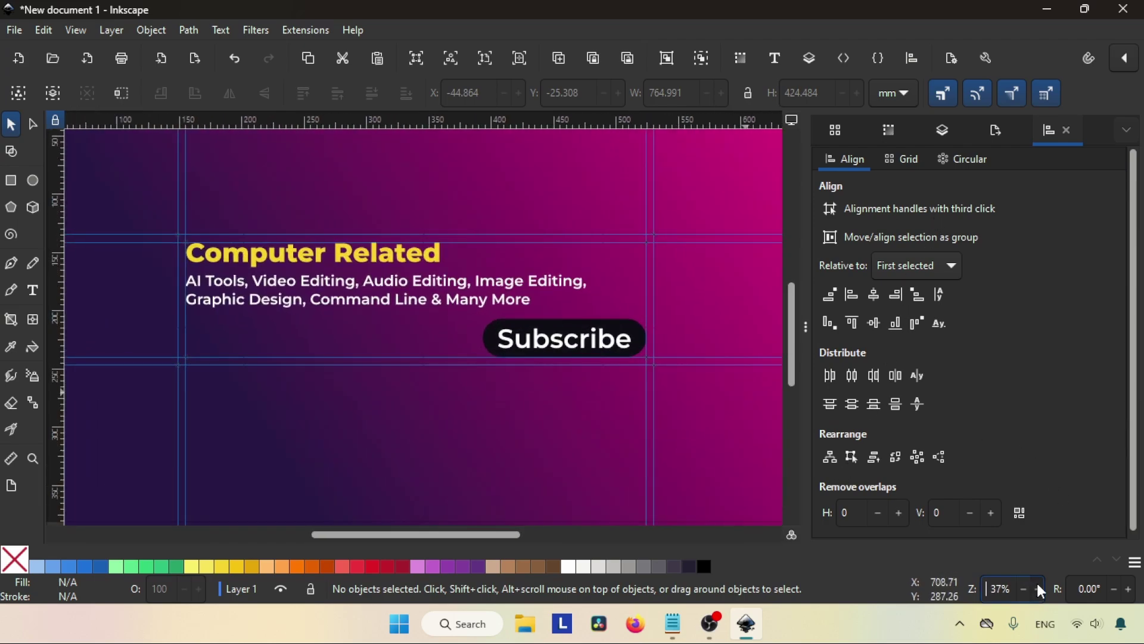
Shrink the Subscribe text slightly and shift it right.
left_click(1037, 588)
left_click(695, 362)
scroll(694, 363, "right", 8)
scroll(596, 333, "right", 3)
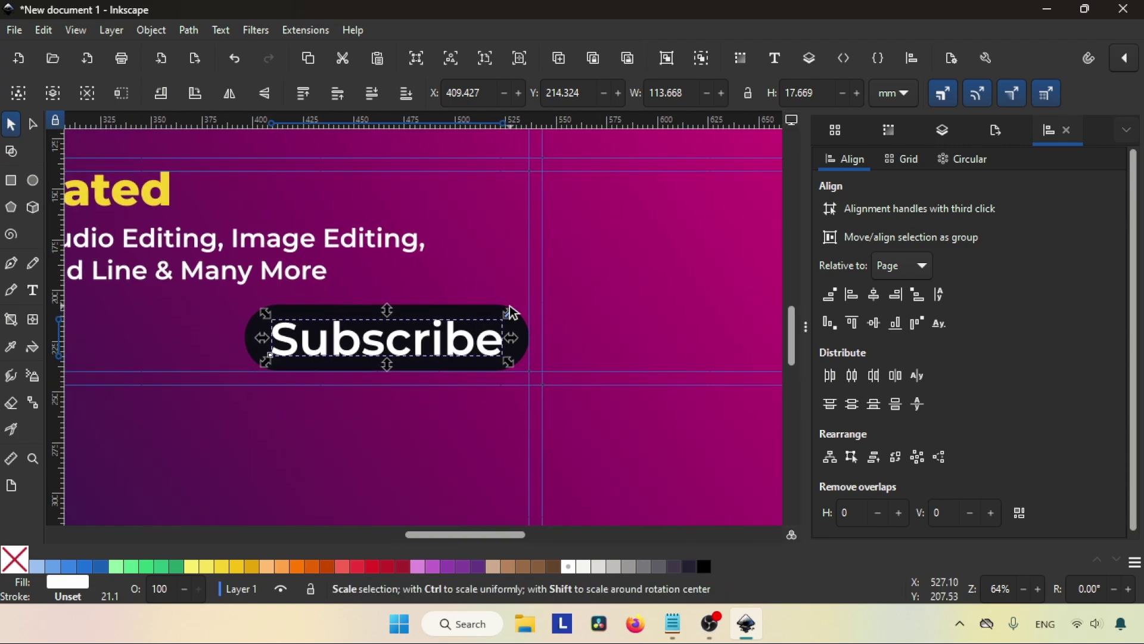
left_click_drag(508, 311, 493, 315)
left_click_drag(463, 354, 472, 352)
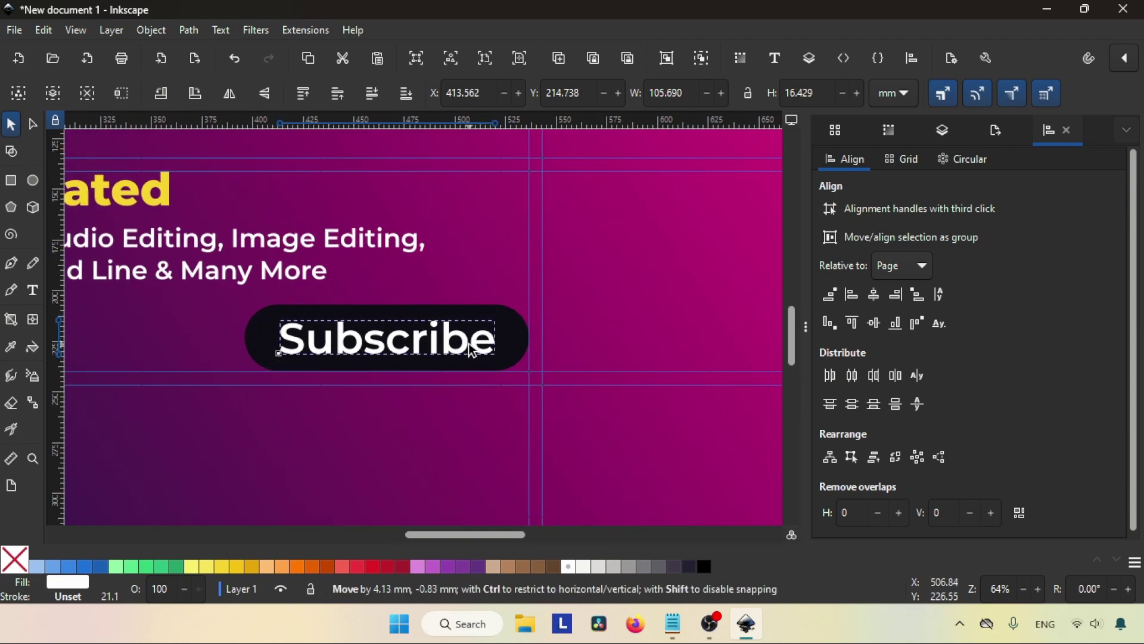
Recentre the Subscribe text on the button, relative to first selected.
left_click(523, 334, "shift")
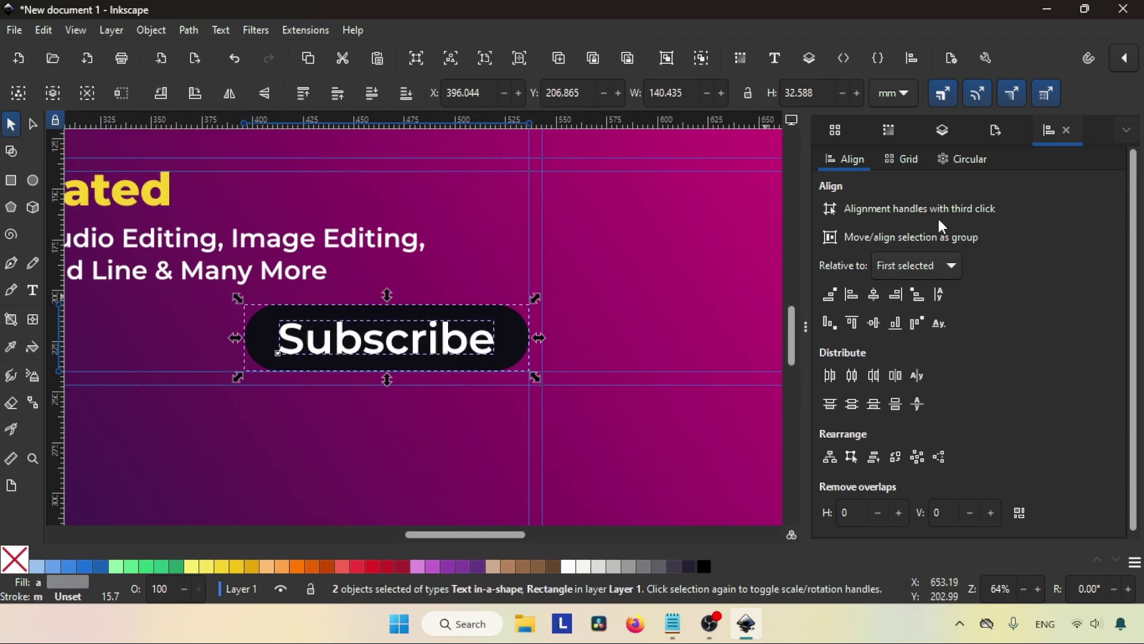
left_click(927, 264)
left_click(874, 294)
left_click(874, 323)
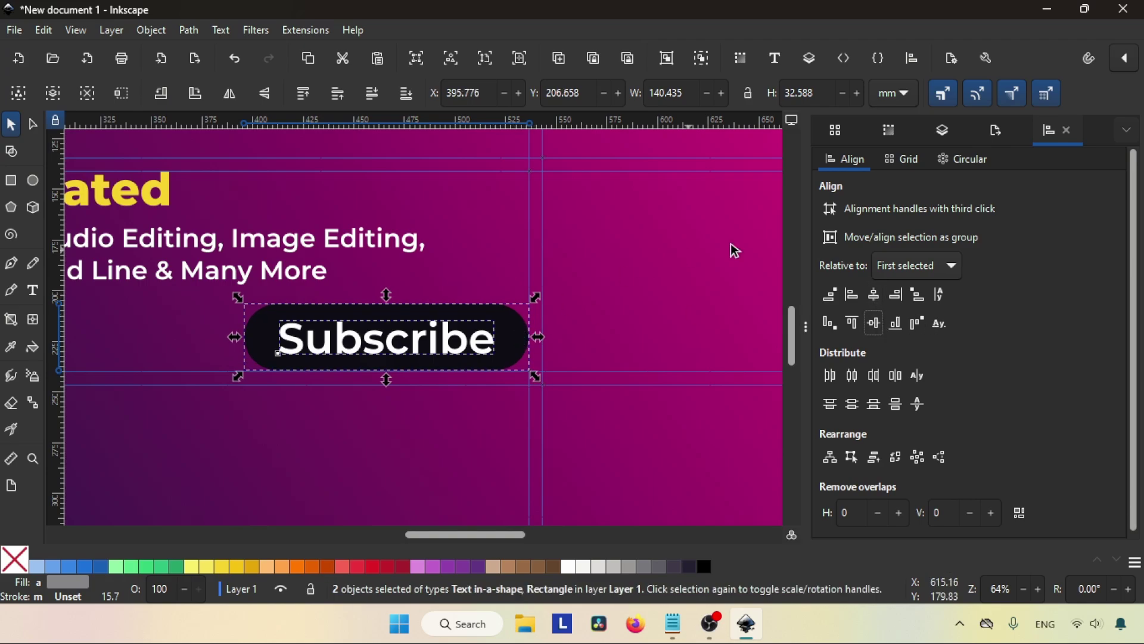
left_click(707, 296)
Set the Subscribe text's font style to Bold.
left_click(439, 347)
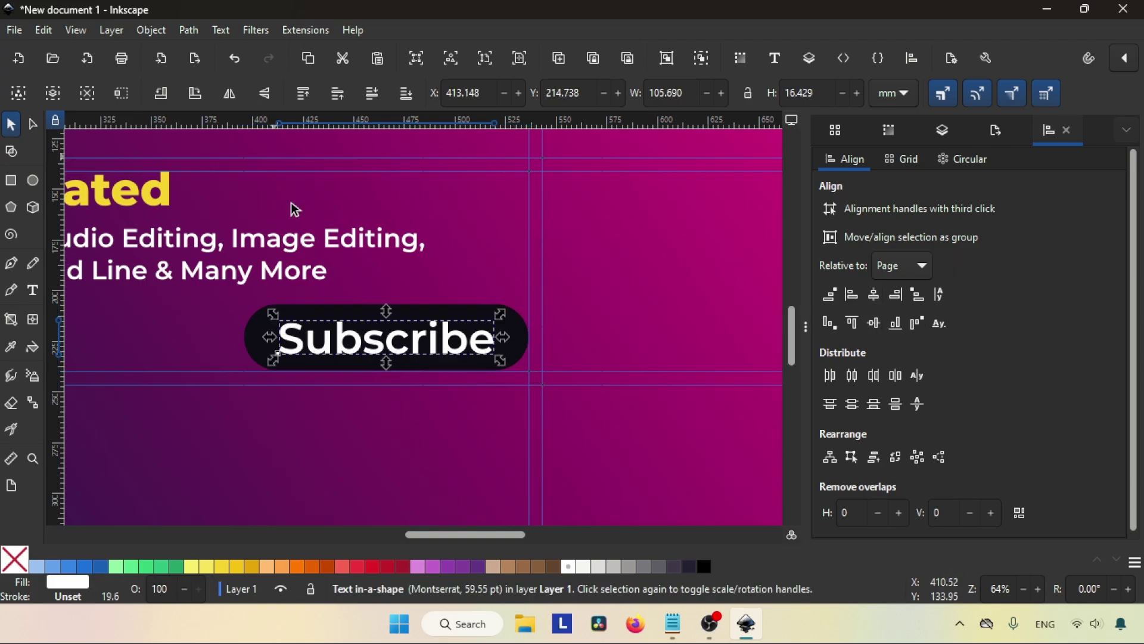
double_click(370, 330)
key("ctrl+a")
left_click(335, 93)
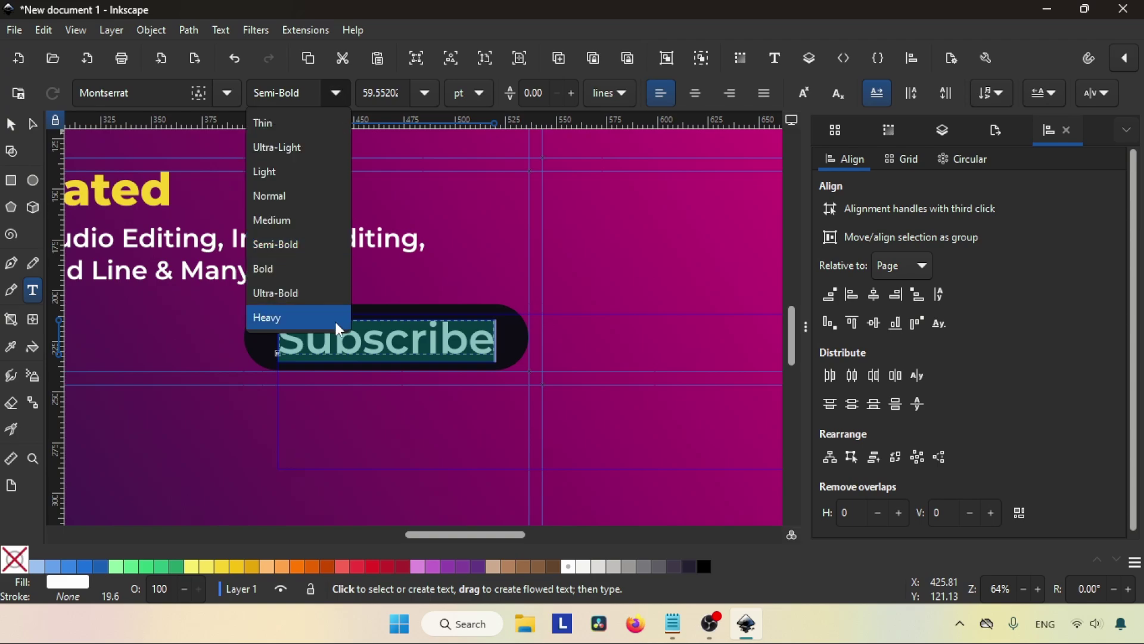
left_click(306, 270)
key("F1")
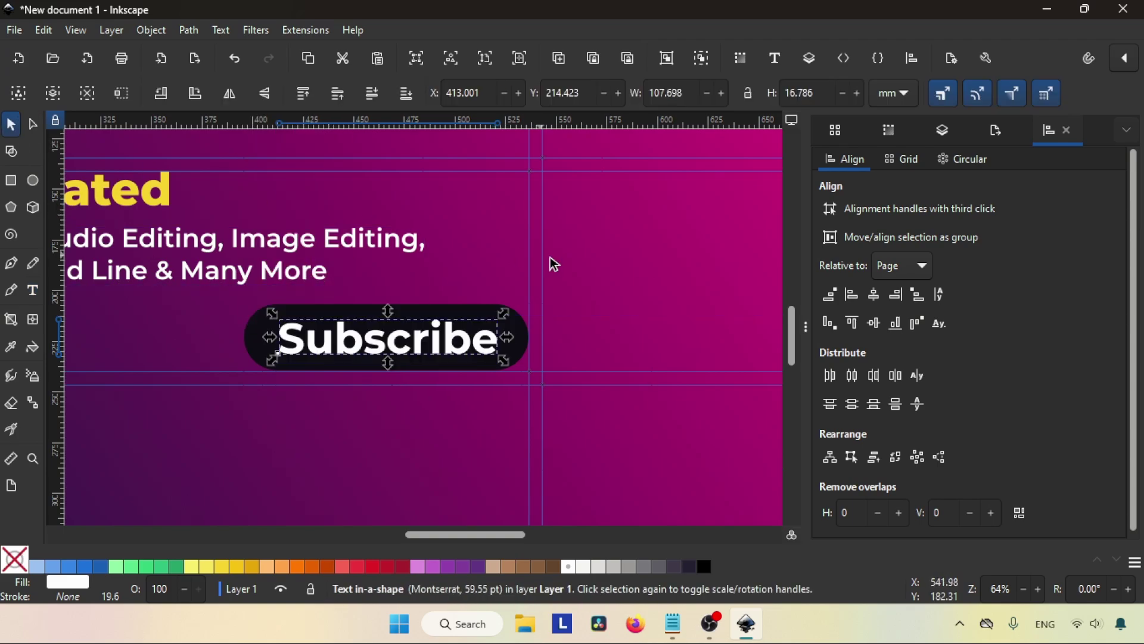
Deselect everything and fit the whole banner page in view.
left_click(589, 285)
left_click(1023, 588)
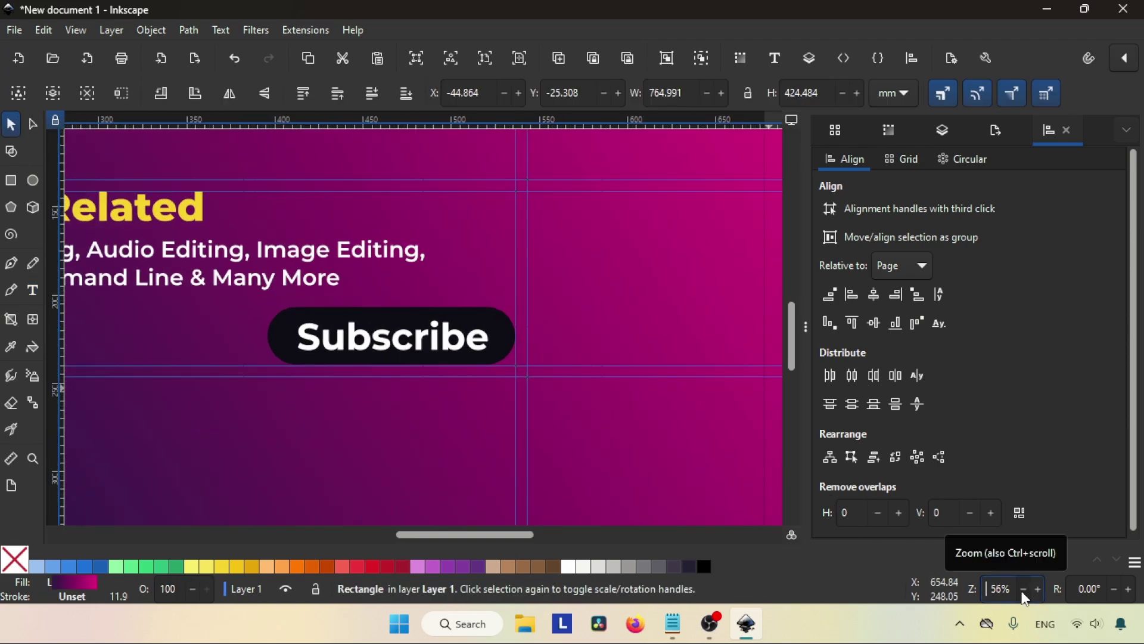
left_click(1023, 588)
left_click(677, 441)
key("5")
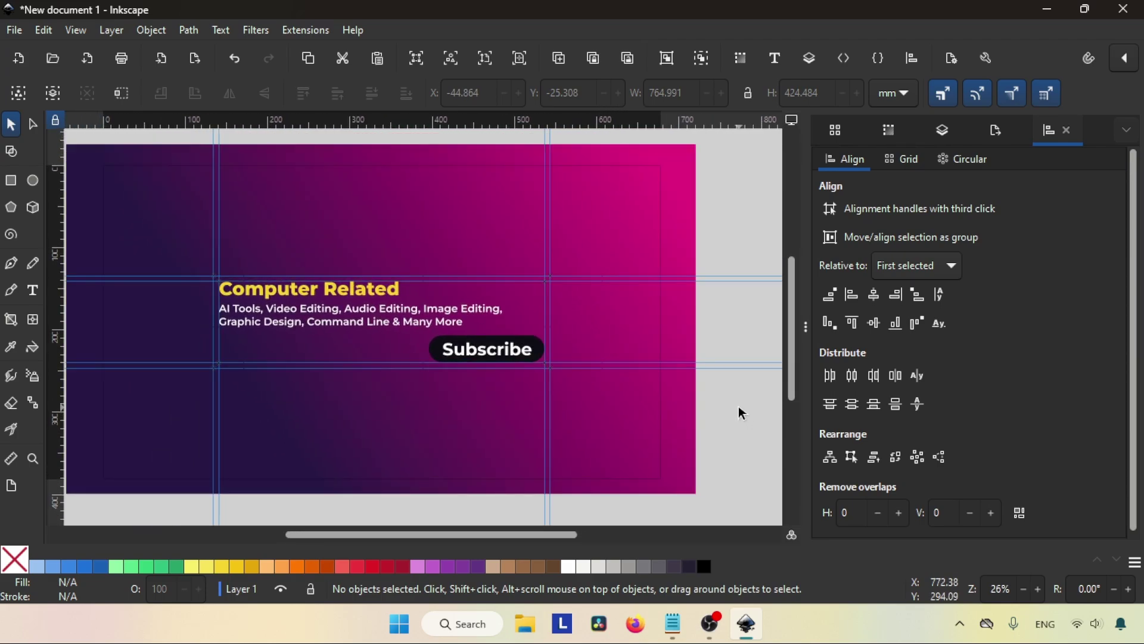
Export the page as a 2560 × 1440 PNG 'youtube banner.png' in Pictures.
left_click(14, 30)
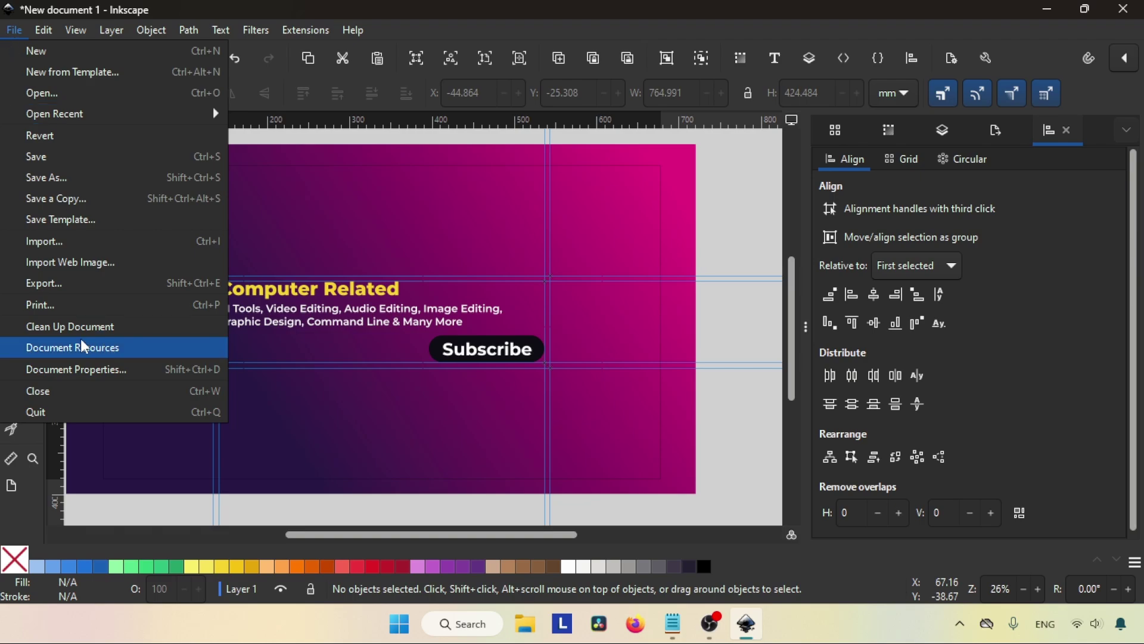
left_click(33, 290)
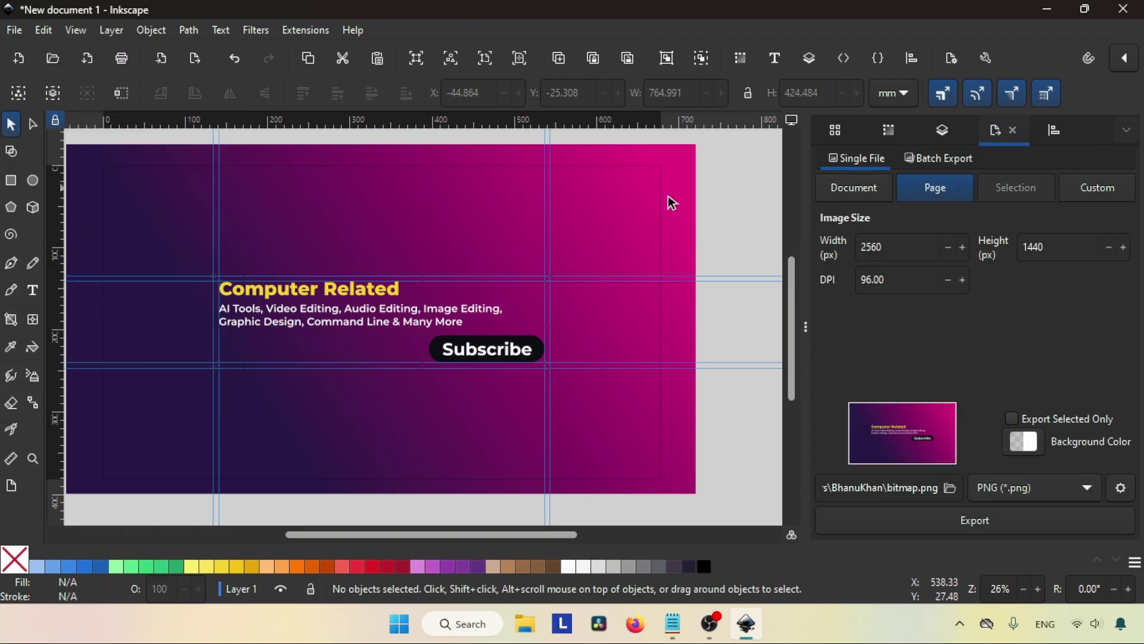
left_click(946, 487)
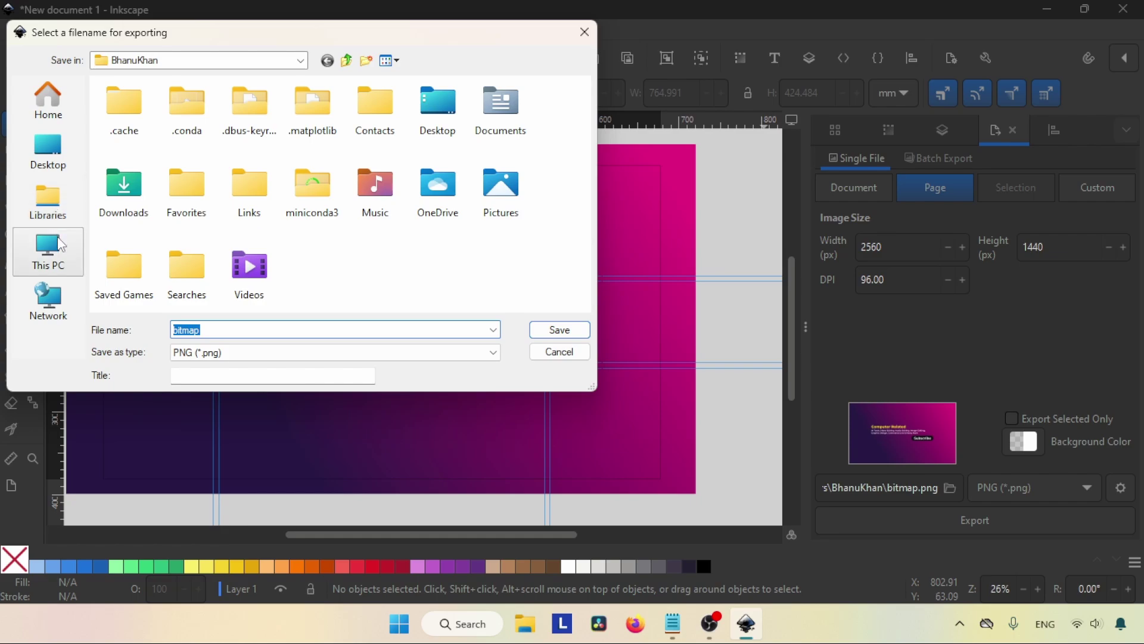
left_click(77, 232)
left_click(59, 205)
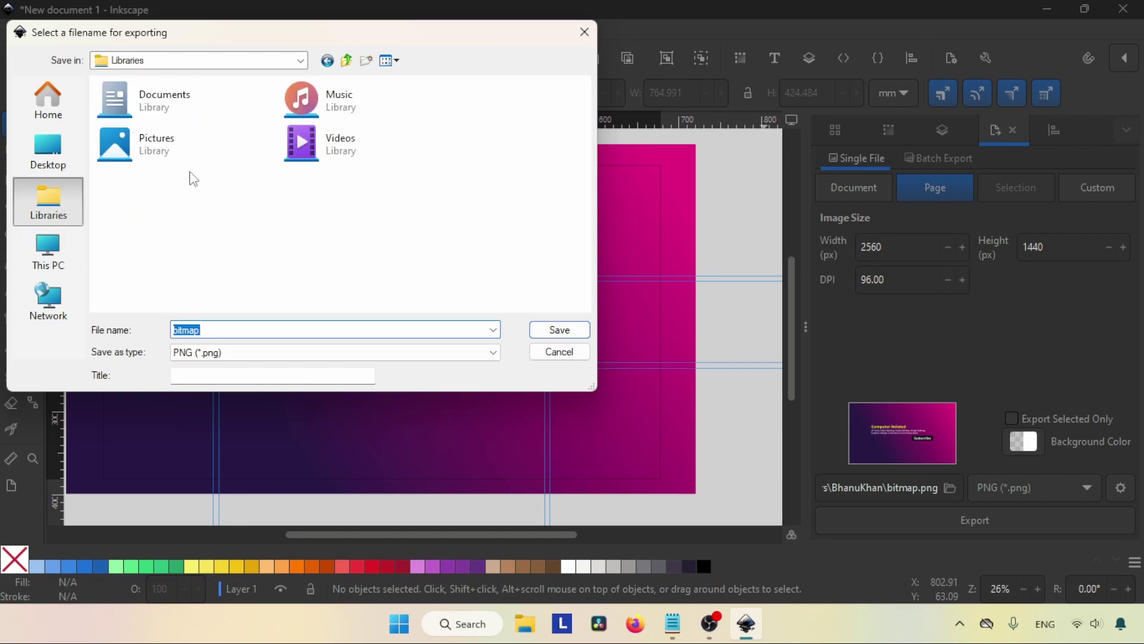
left_click(130, 146)
double_click(130, 146)
type("youtube ba")
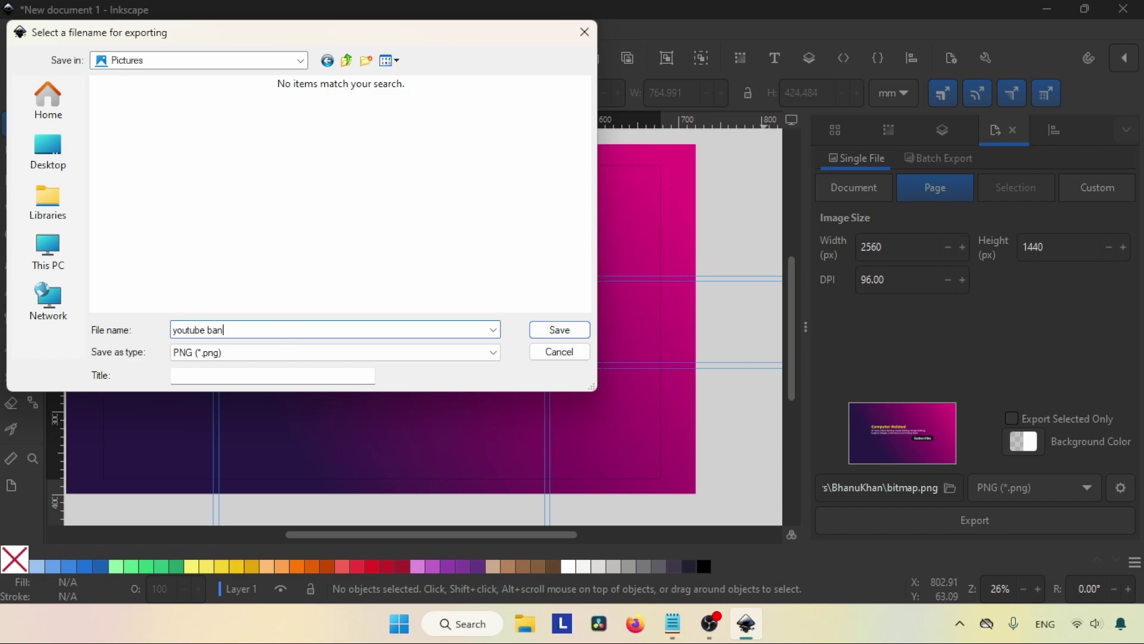
type("ner")
key("Return")
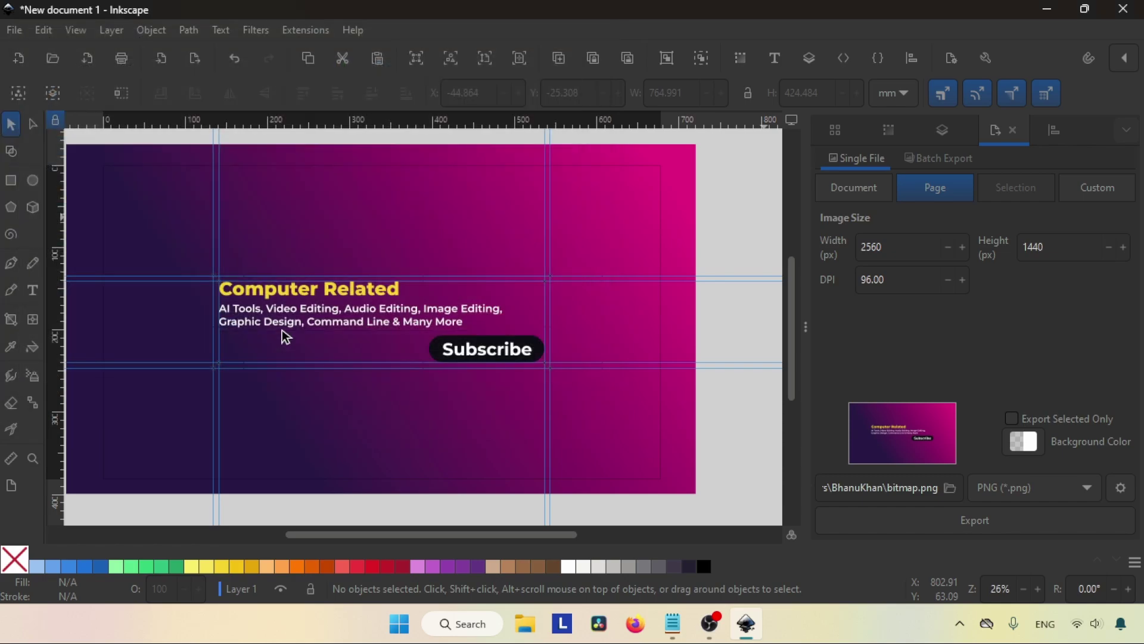
left_click(15, 30)
left_click(89, 156)
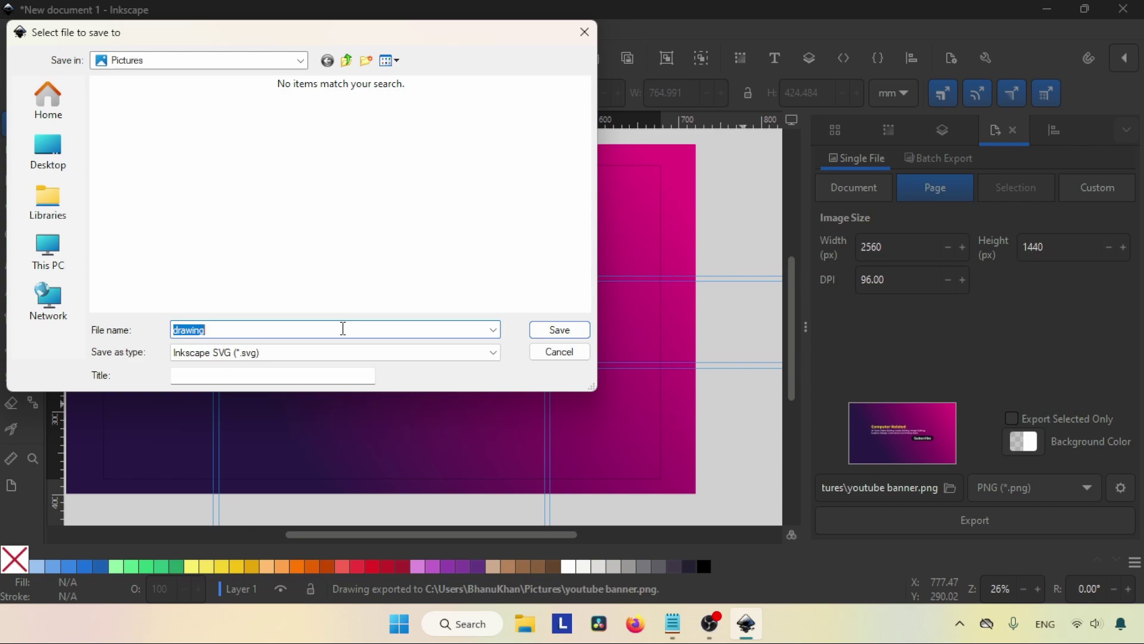
Save the design as youtube_project.svg in Pictures and close Inkscape.
type("youtube_project")
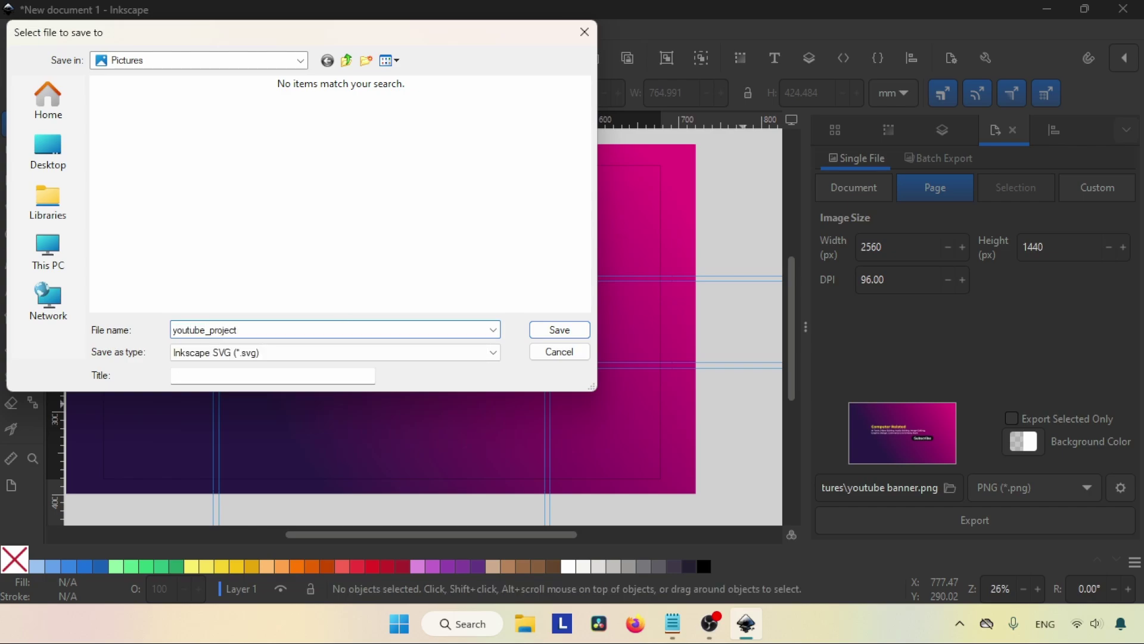
key("Return")
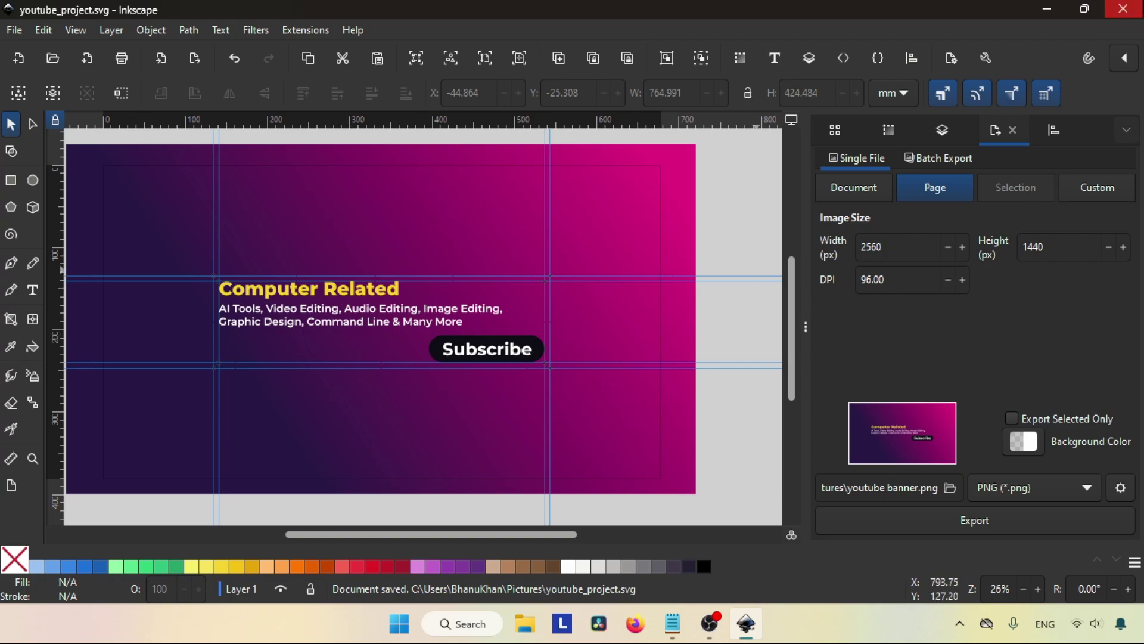
left_click(1132, 10)
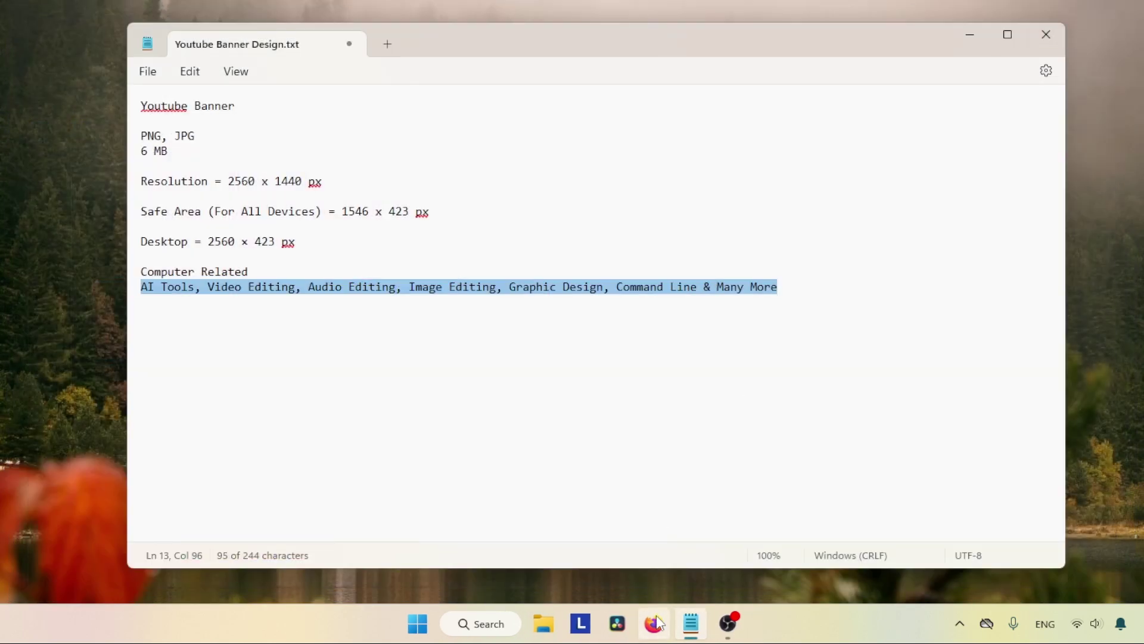
Open YouTube in Firefox and go to YouTube Studio from the account menu.
left_click(655, 623)
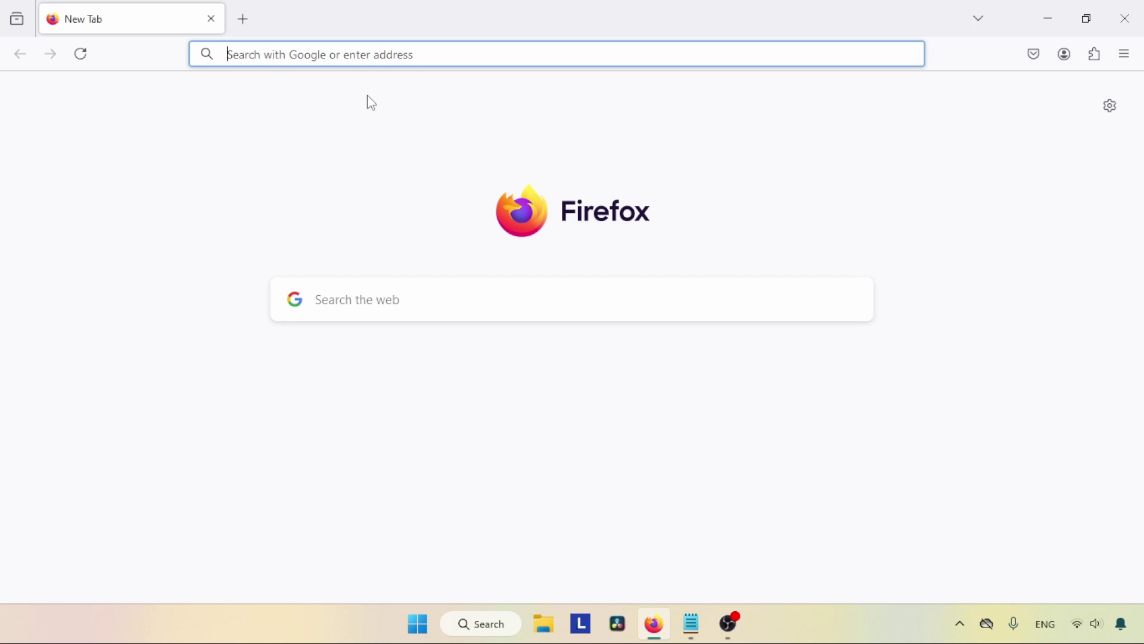
type("youtube")
key("Return")
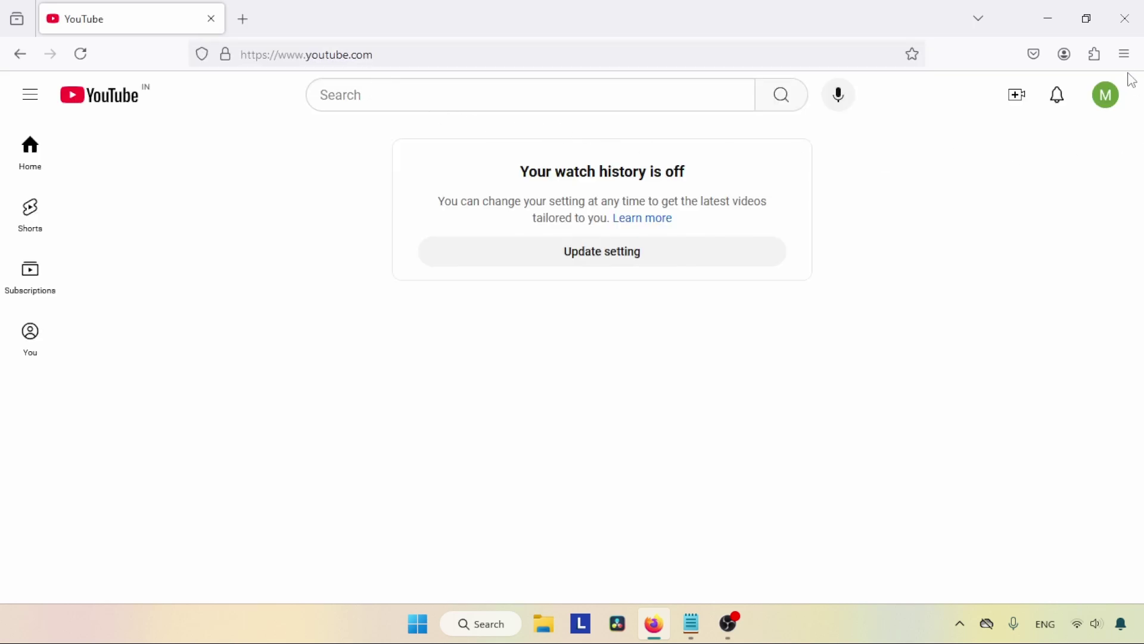
left_click(1103, 101)
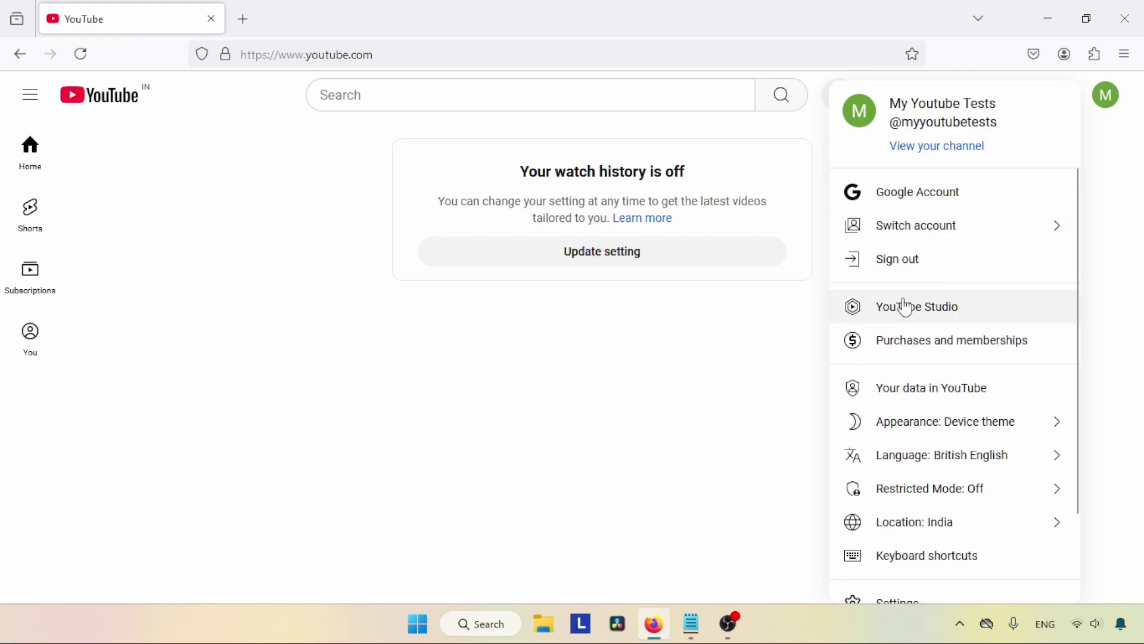
left_click(907, 308)
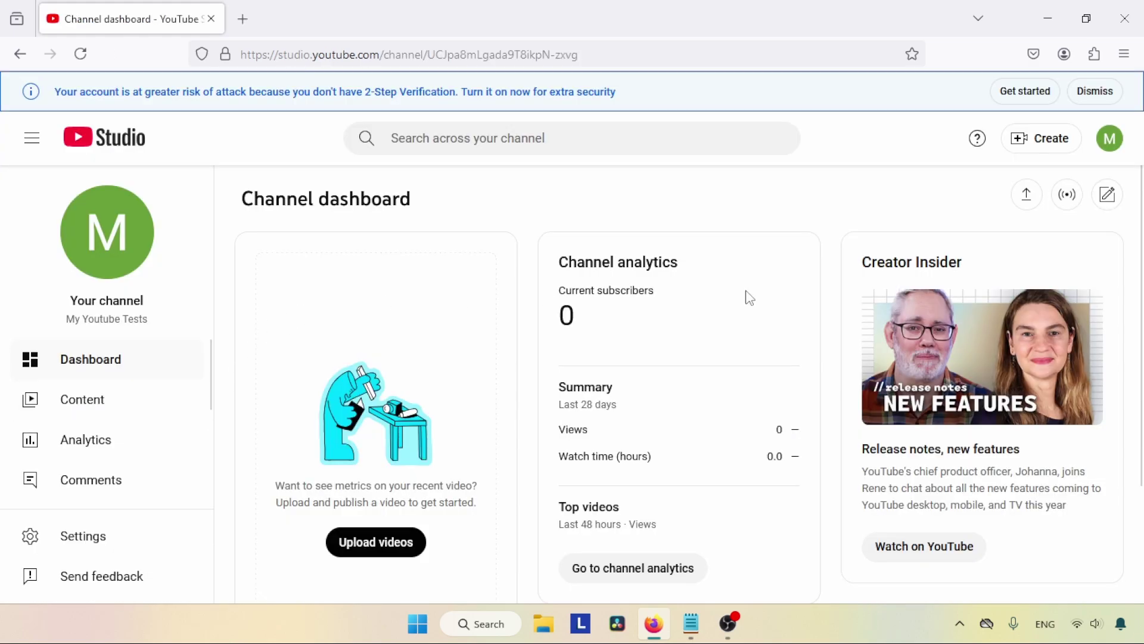
Upload the 'youtube banner' image from Pictures as the channel's Banner image.
left_click_drag(210, 363, 212, 460)
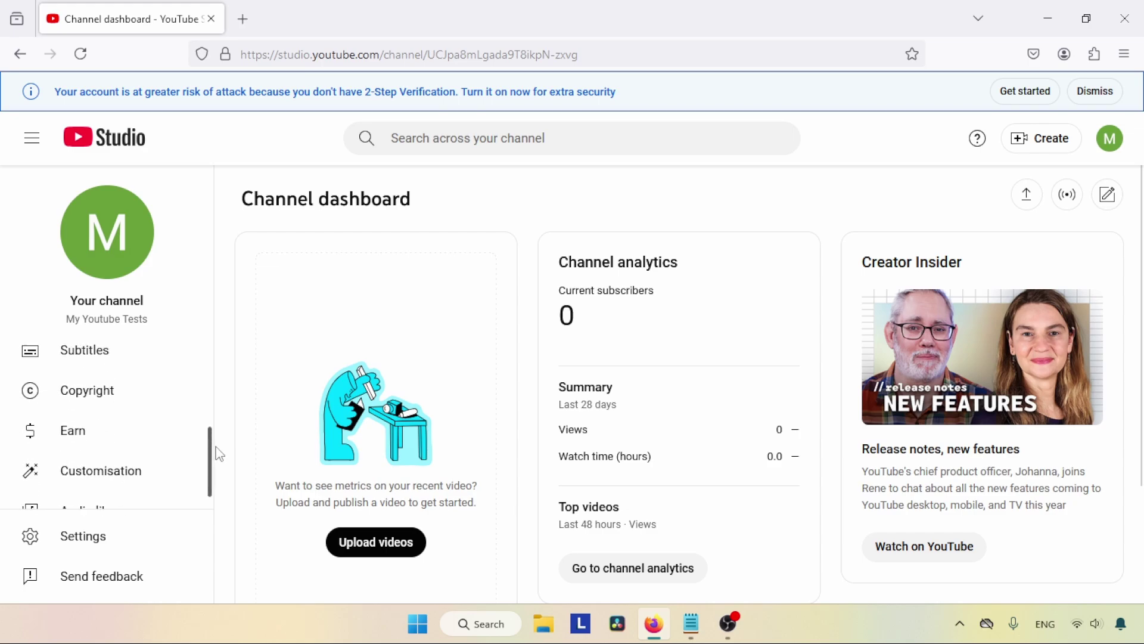
left_click(140, 451)
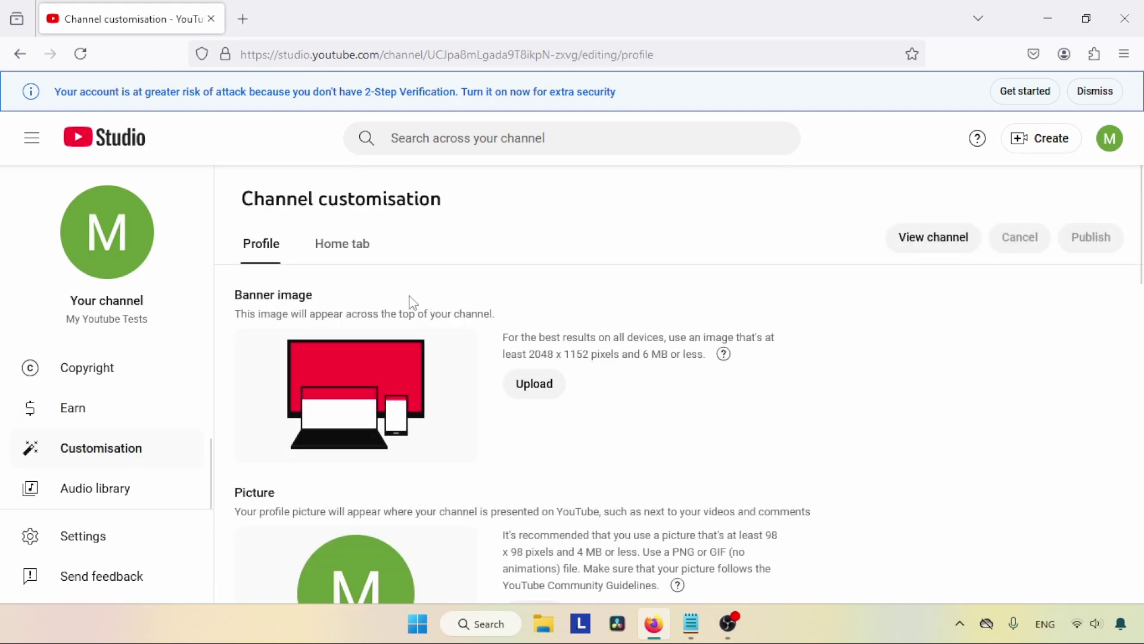
triple_click(247, 298)
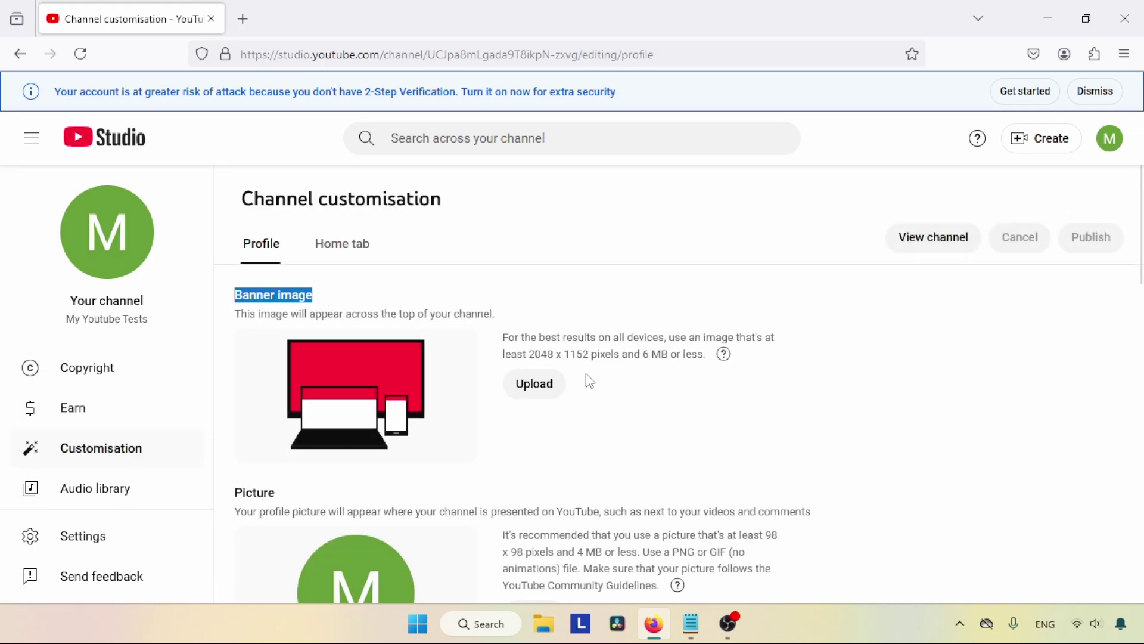
left_click(524, 390)
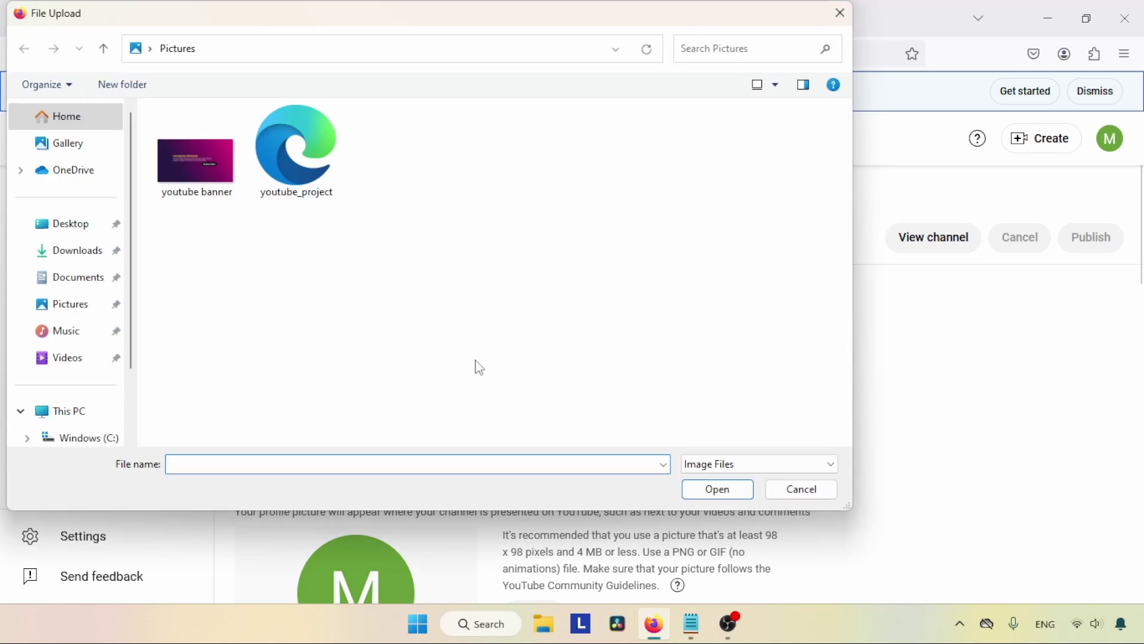
left_click(181, 188)
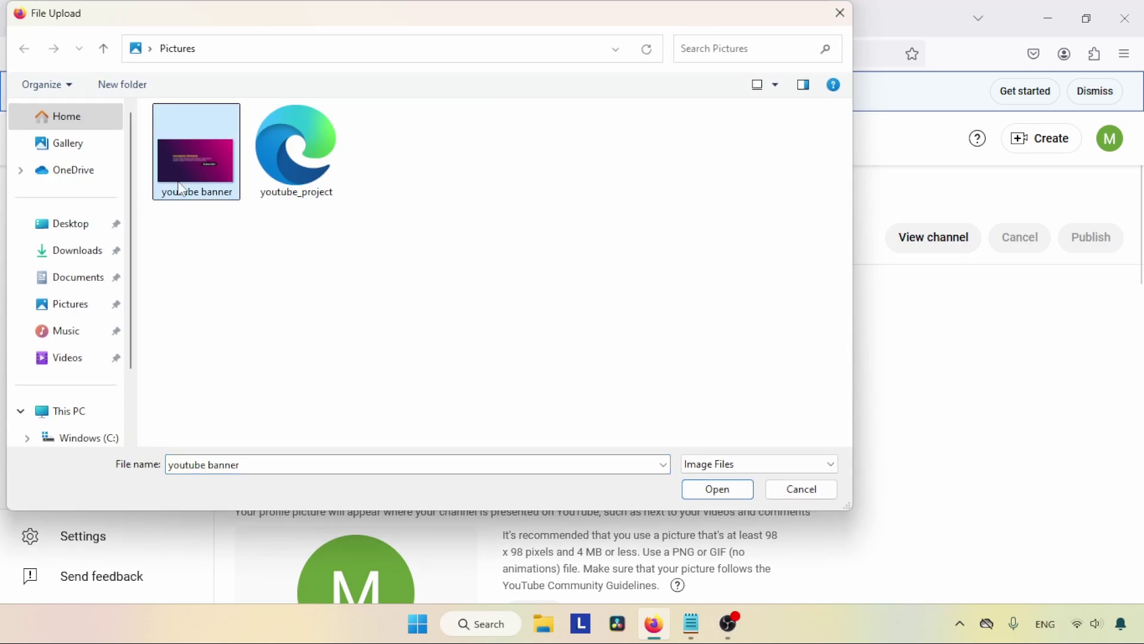
left_click(715, 497)
Accept the banner crop and publish the customisation changes.
left_click_drag(970, 253, 980, 356)
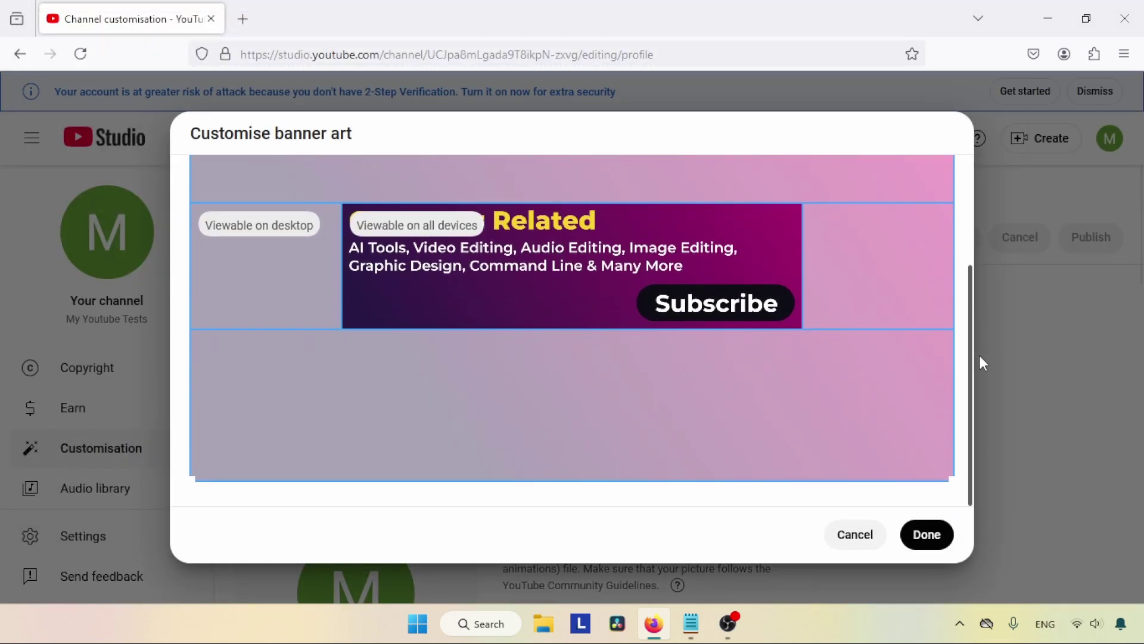
scroll(796, 310, "up", 3)
left_click(923, 523)
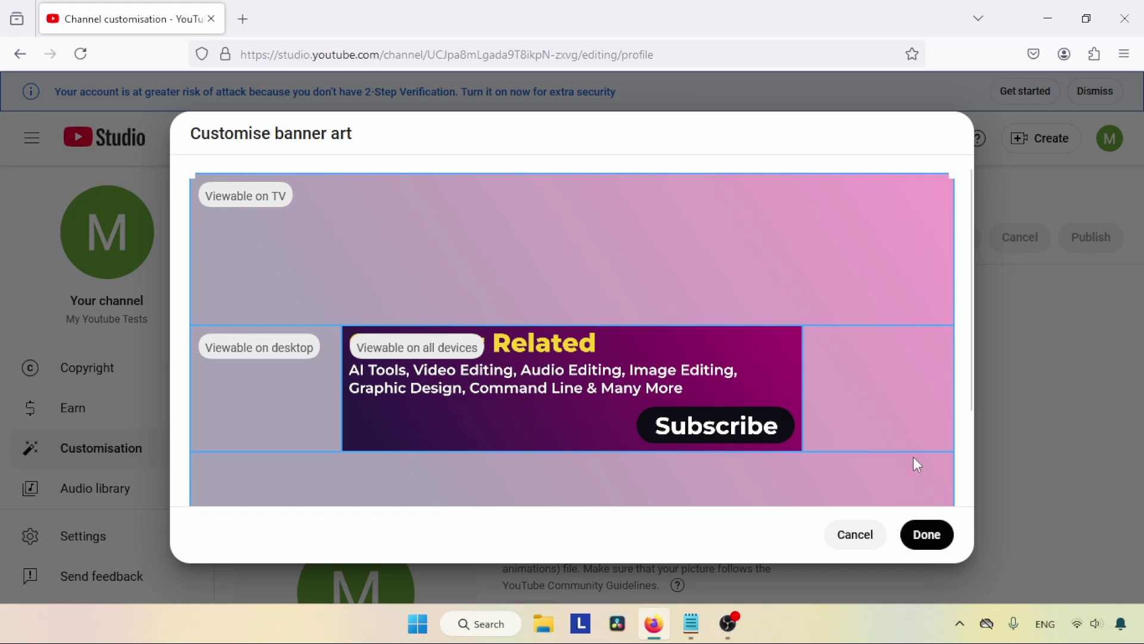
left_click(1099, 231)
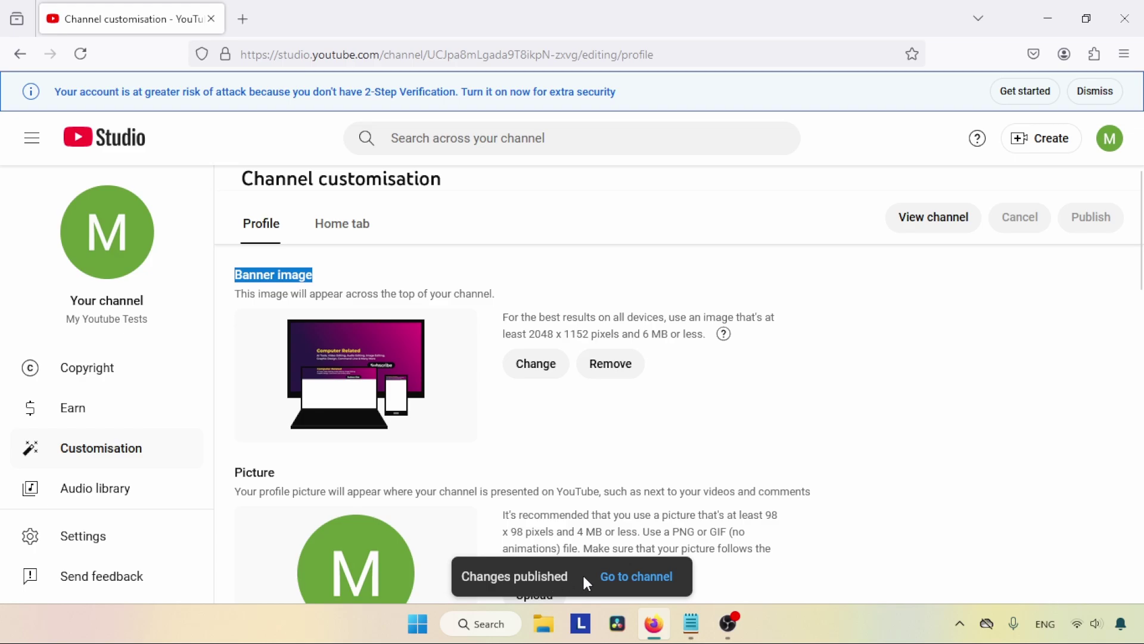
Open the public channel page in a new tab to check the purple Computer Related banner.
left_click(917, 224)
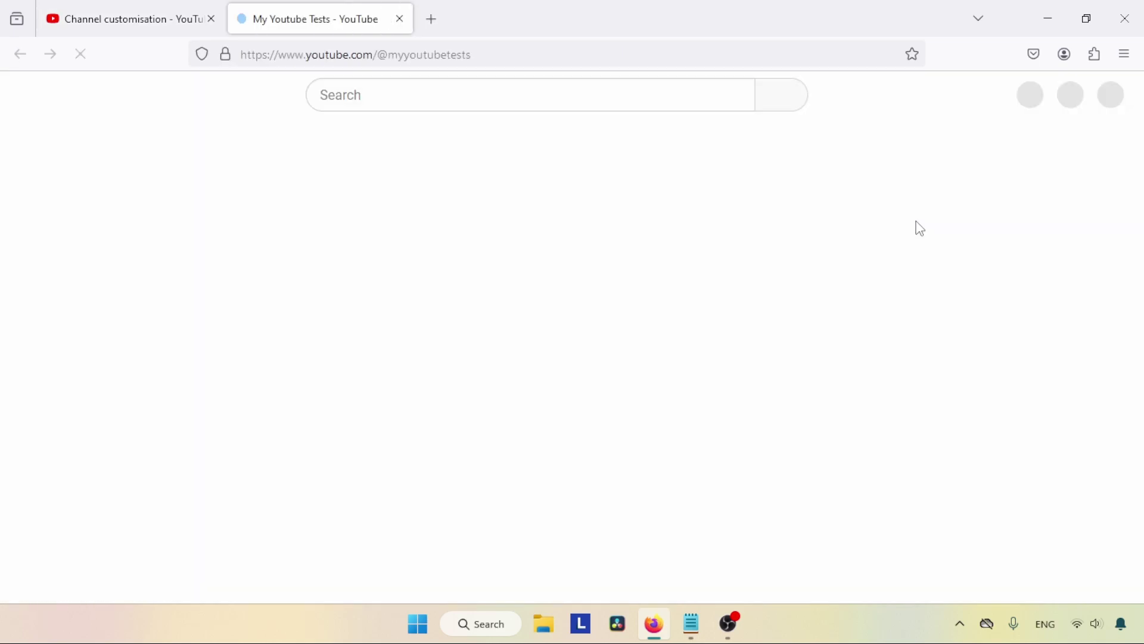